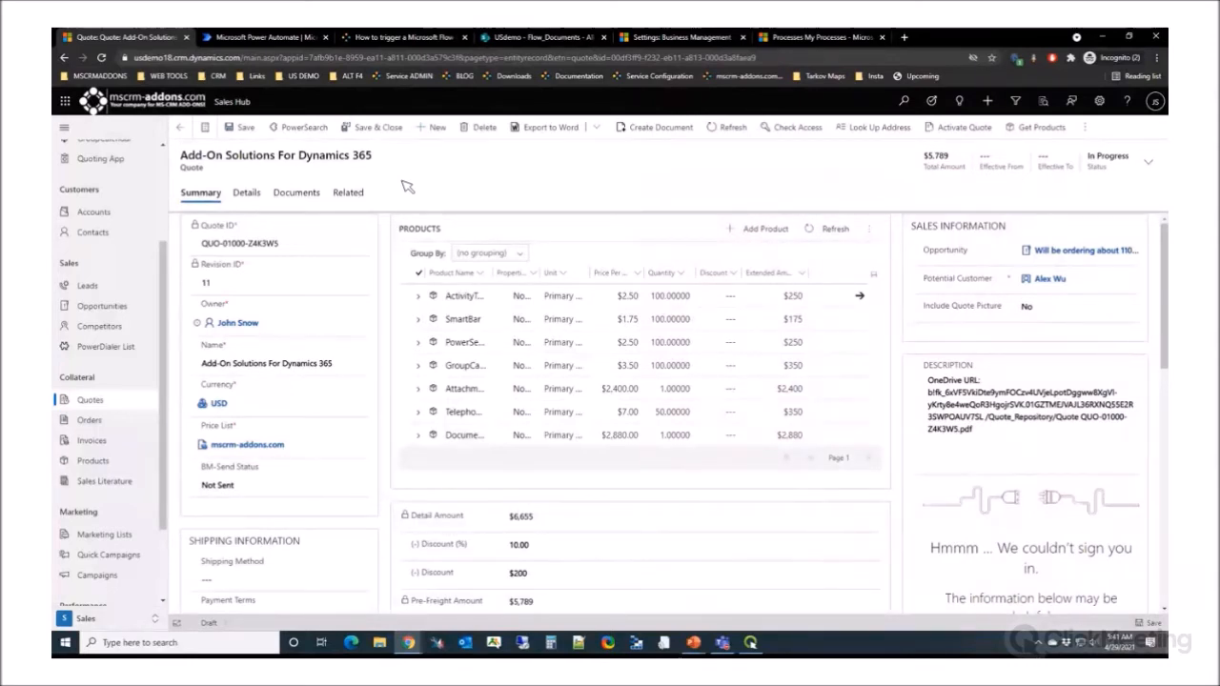
Start creating a document from the quote, deciding every step manually and using the BM-New Quote.docx template
left_click(656, 130)
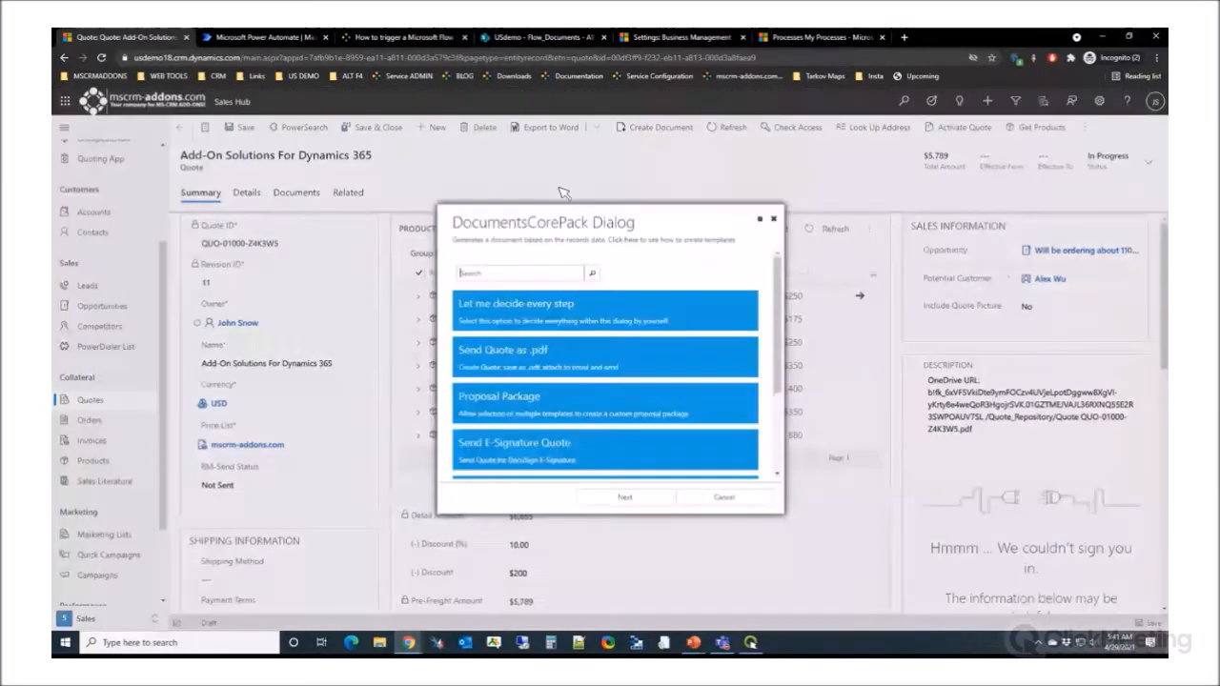
left_click(562, 315)
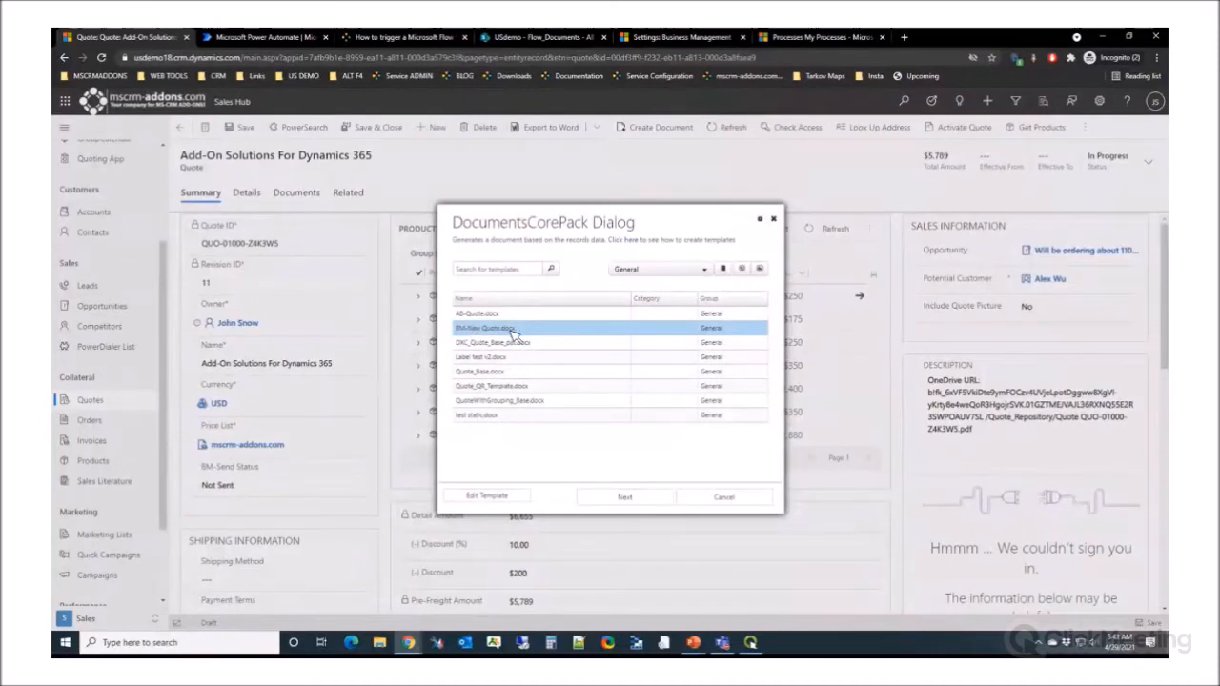
left_click(626, 496)
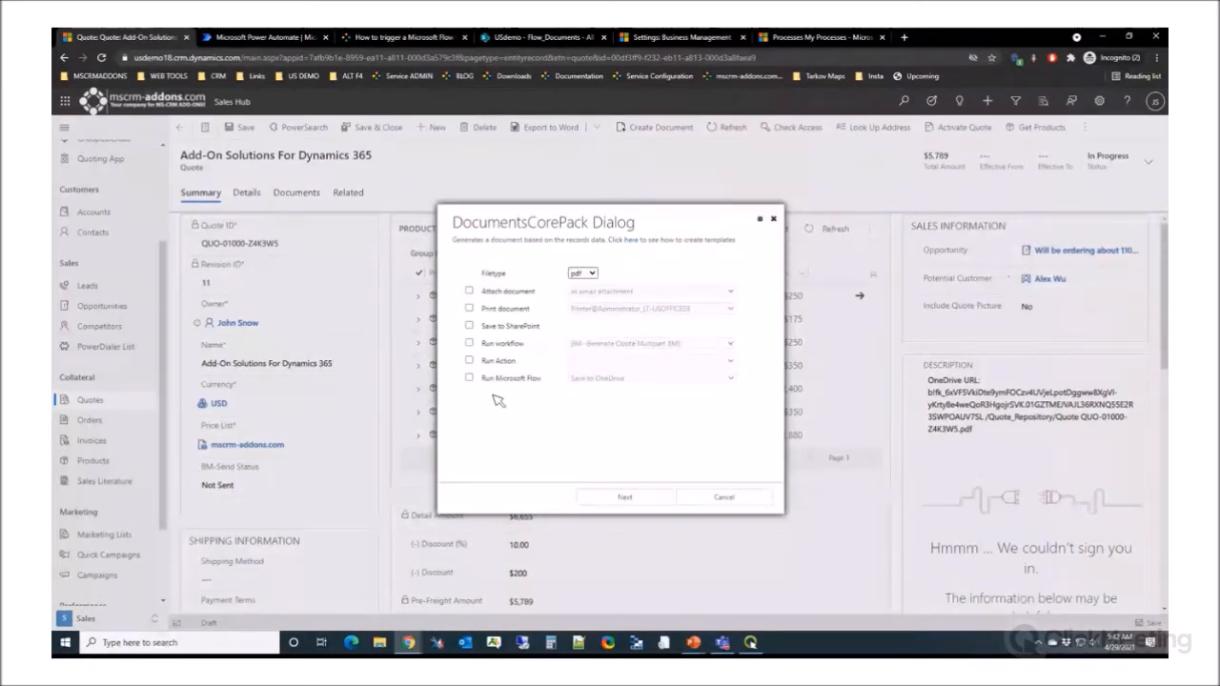
Generate the quote as PDF with the Microsoft Flow "Save to SharePoint and add Note" set to run
left_click(469, 378)
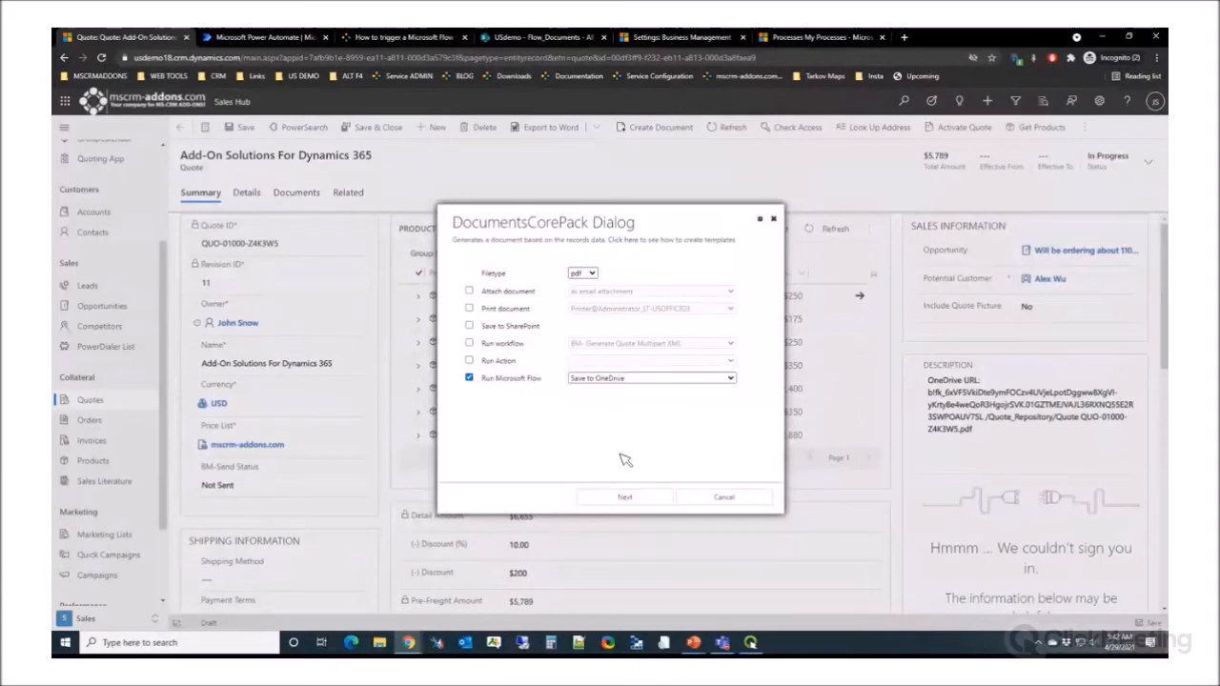
left_click(693, 382)
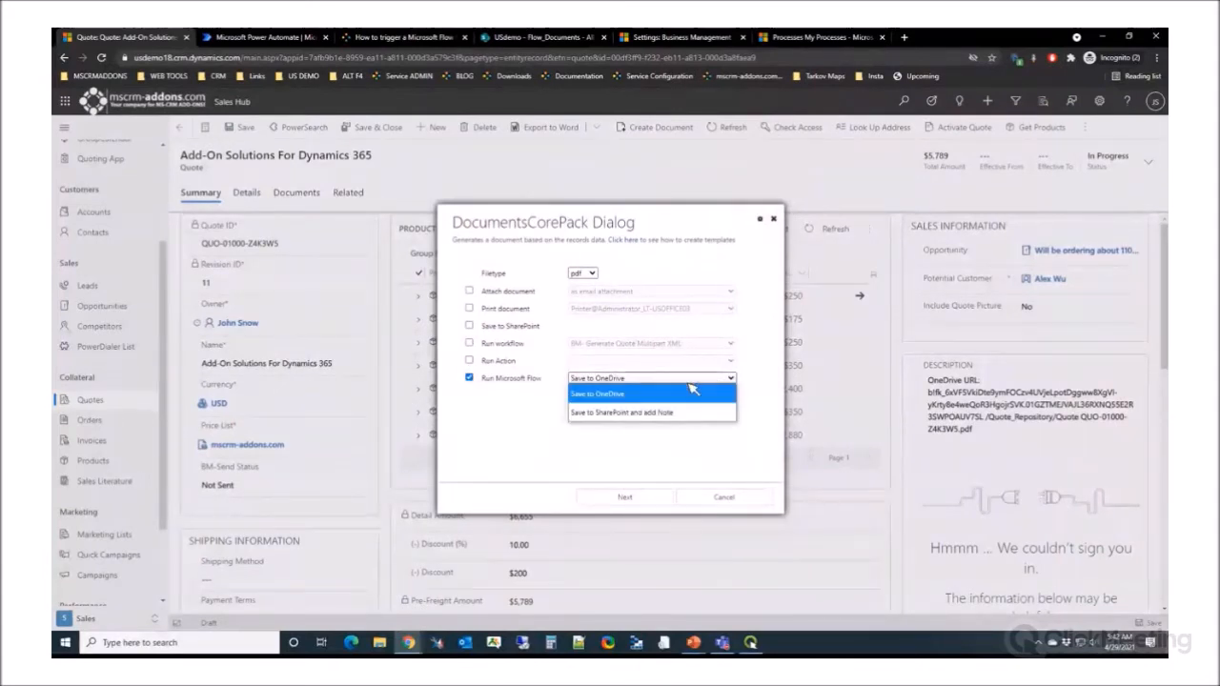
left_click(618, 416)
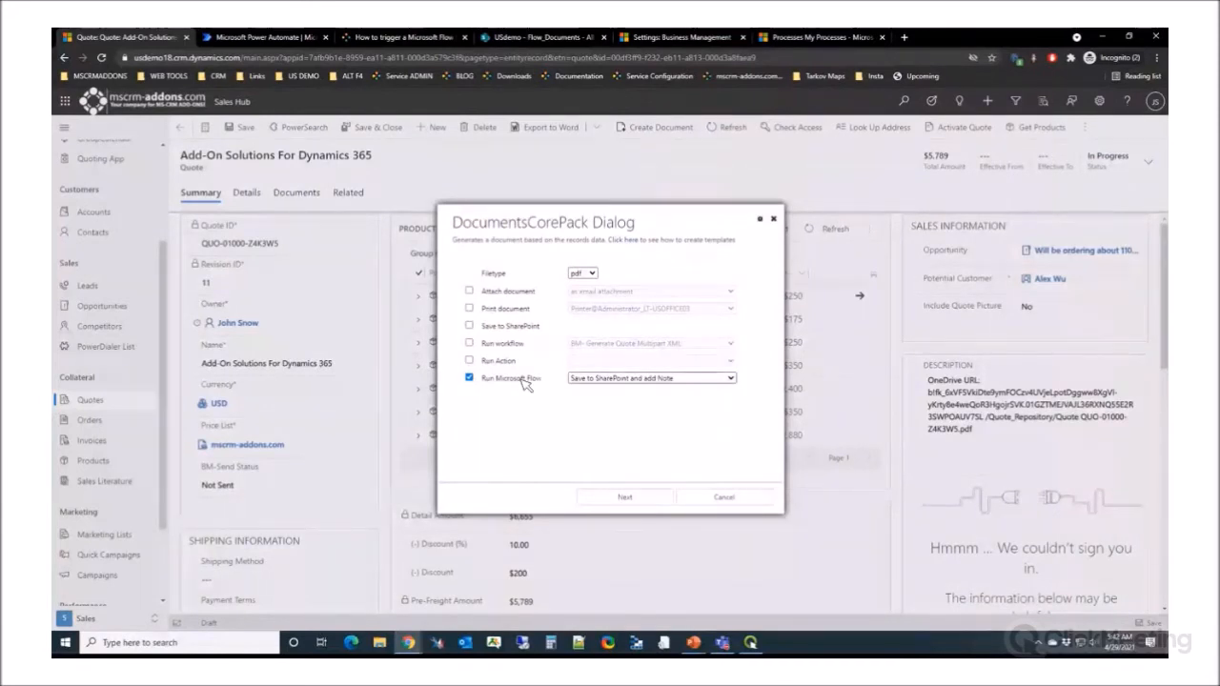
left_click(624, 499)
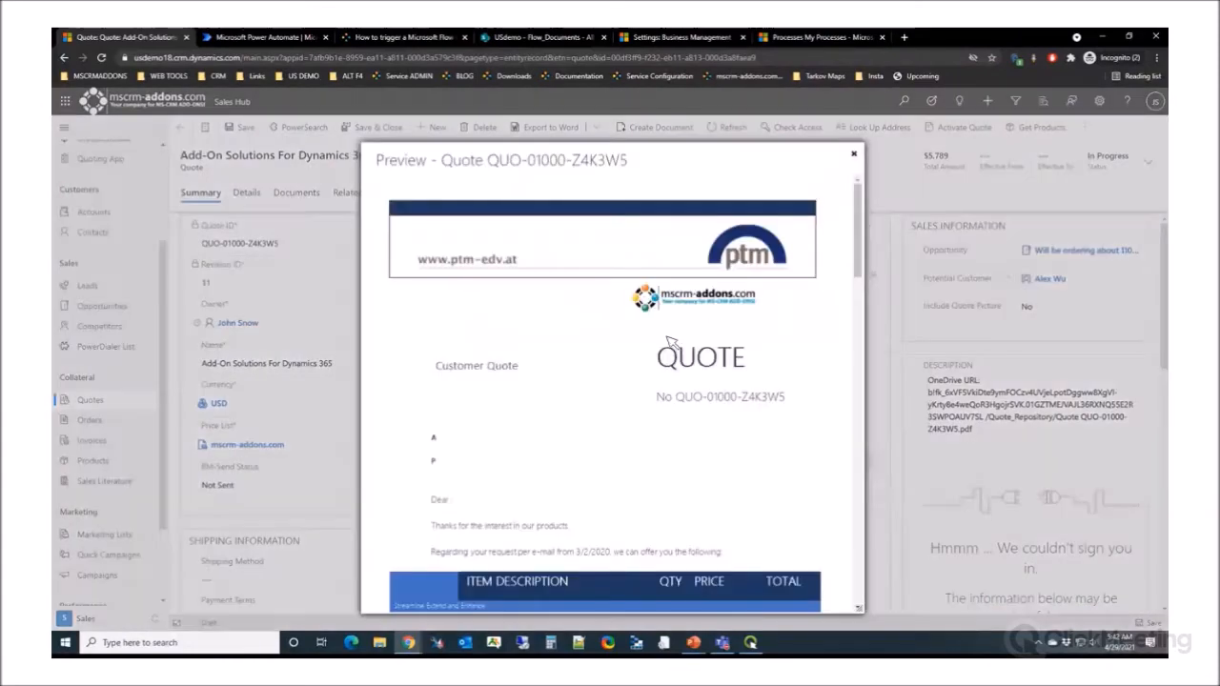
Review the generated quote in the preview and finish the document creation
scroll(667, 367, "down", 4)
scroll(653, 368, "down", 1)
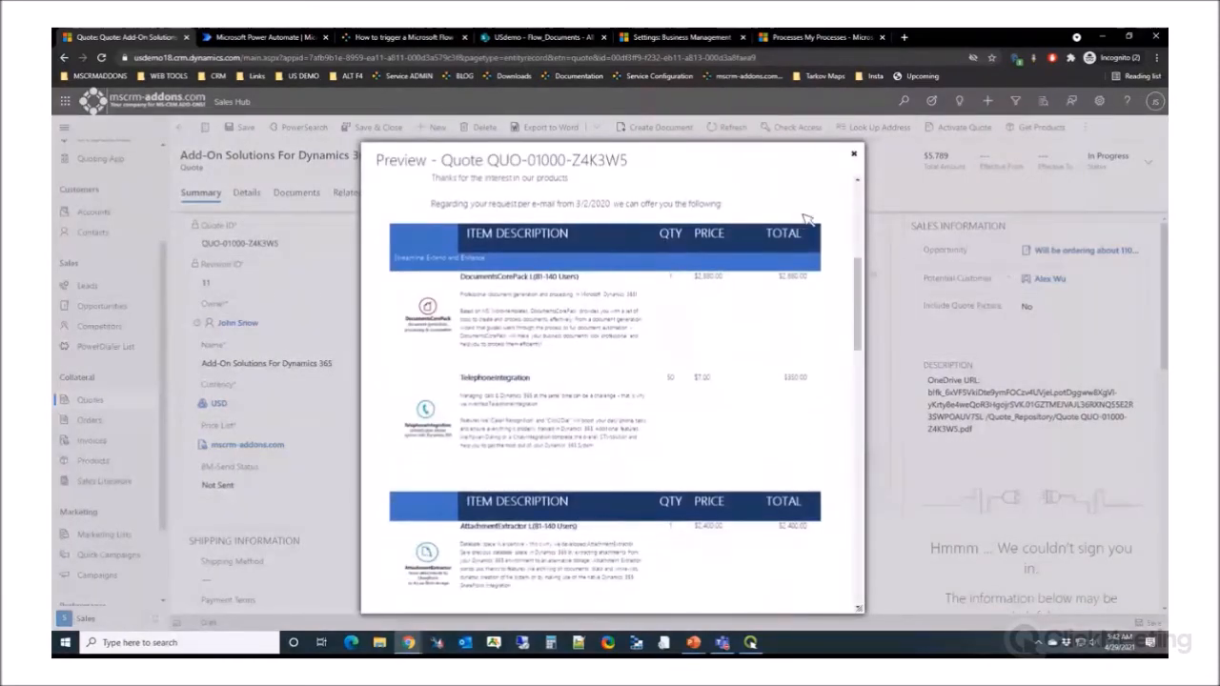
left_click(857, 155)
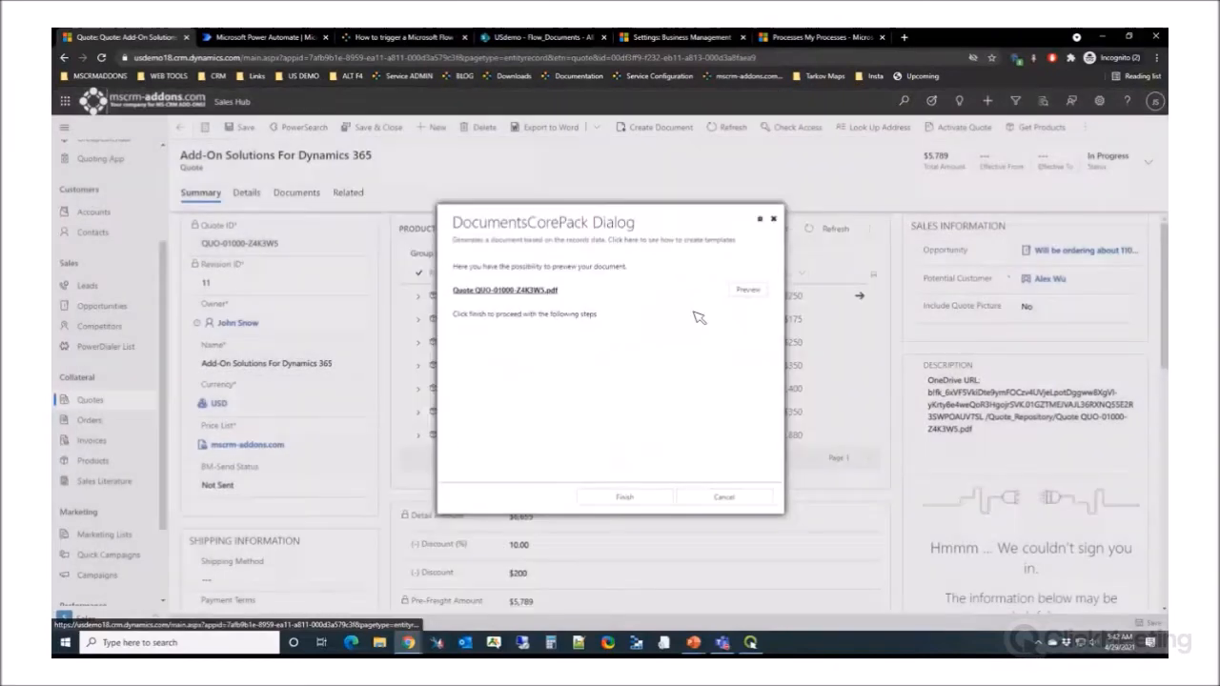
left_click(615, 497)
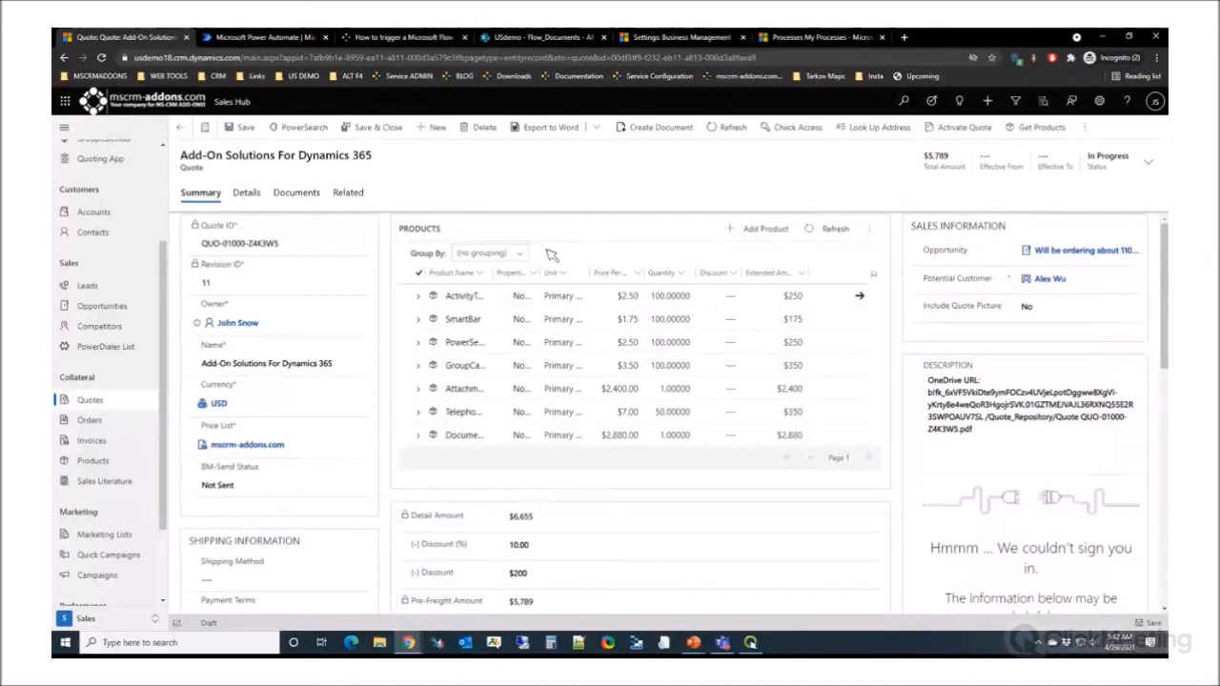
Show the quote's details, expand the newest timeline task and refresh the timeline
left_click(247, 192)
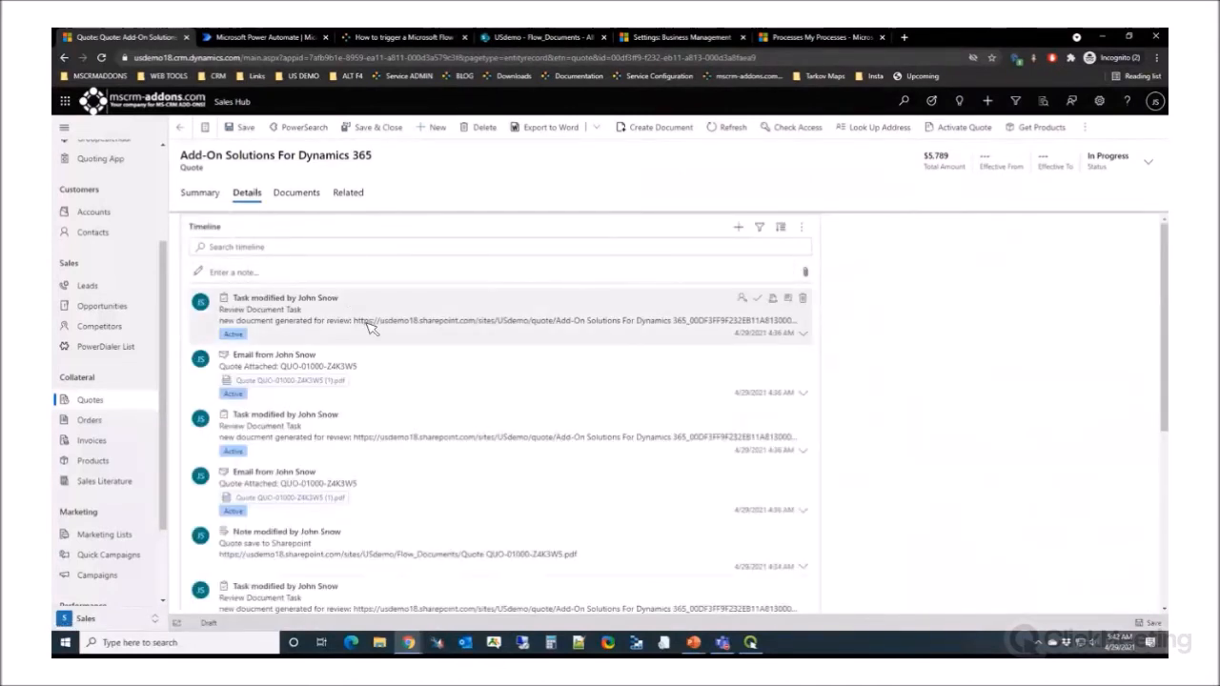
left_click(349, 320)
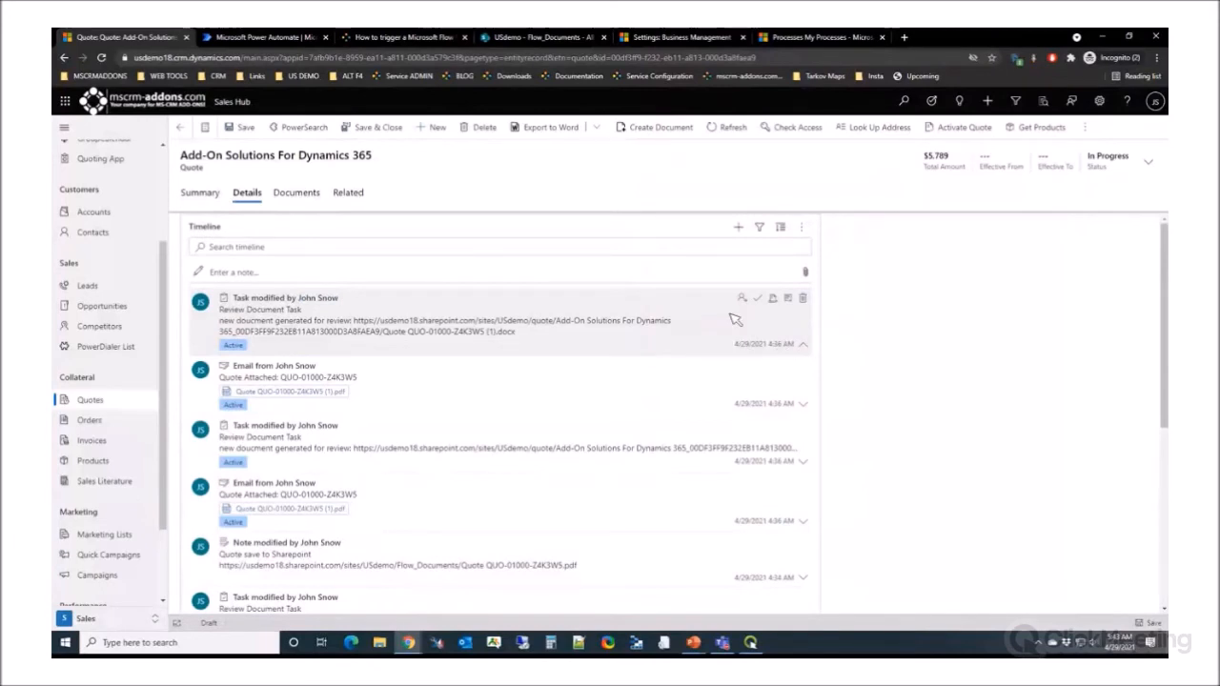
left_click(802, 228)
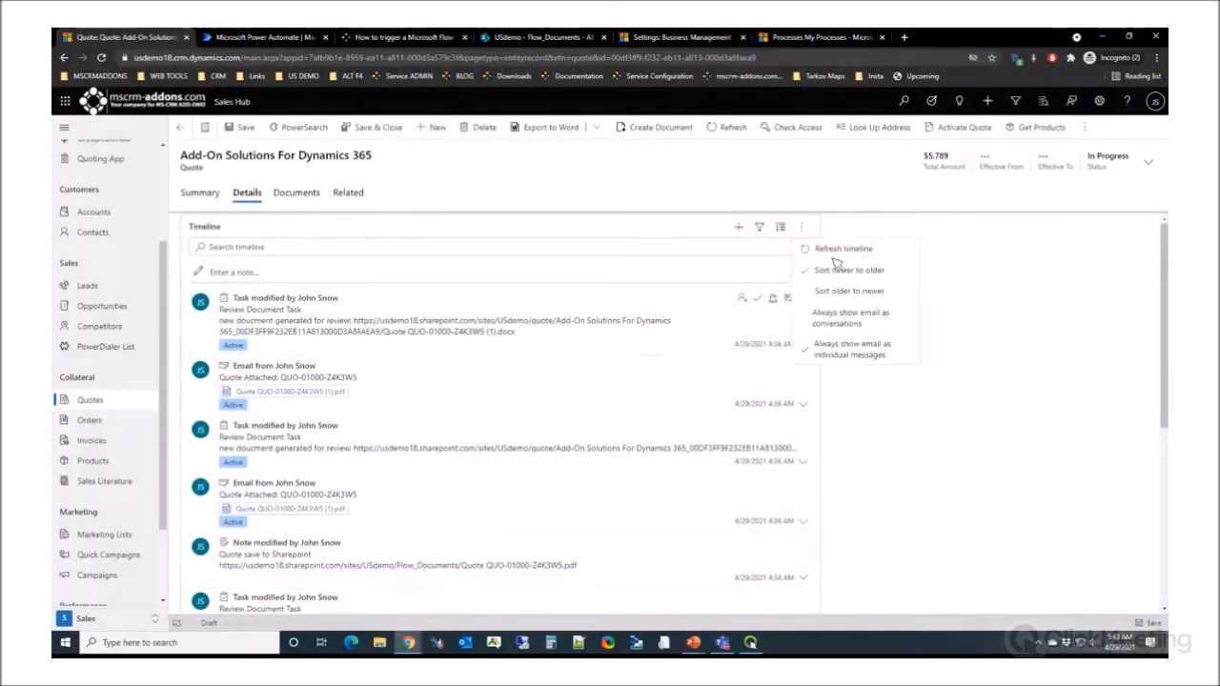
left_click(835, 249)
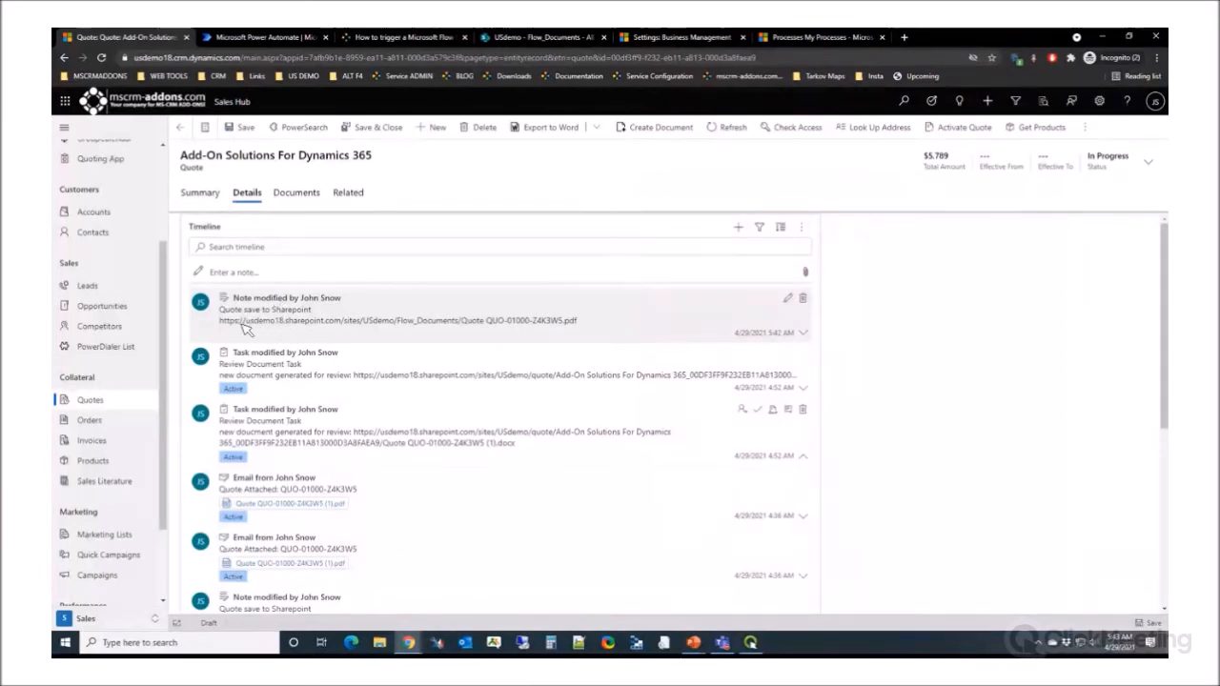
Open the SharePoint link from the newest timeline note, view page 2 of the PDF and close it
left_click_drag(222, 322, 584, 322)
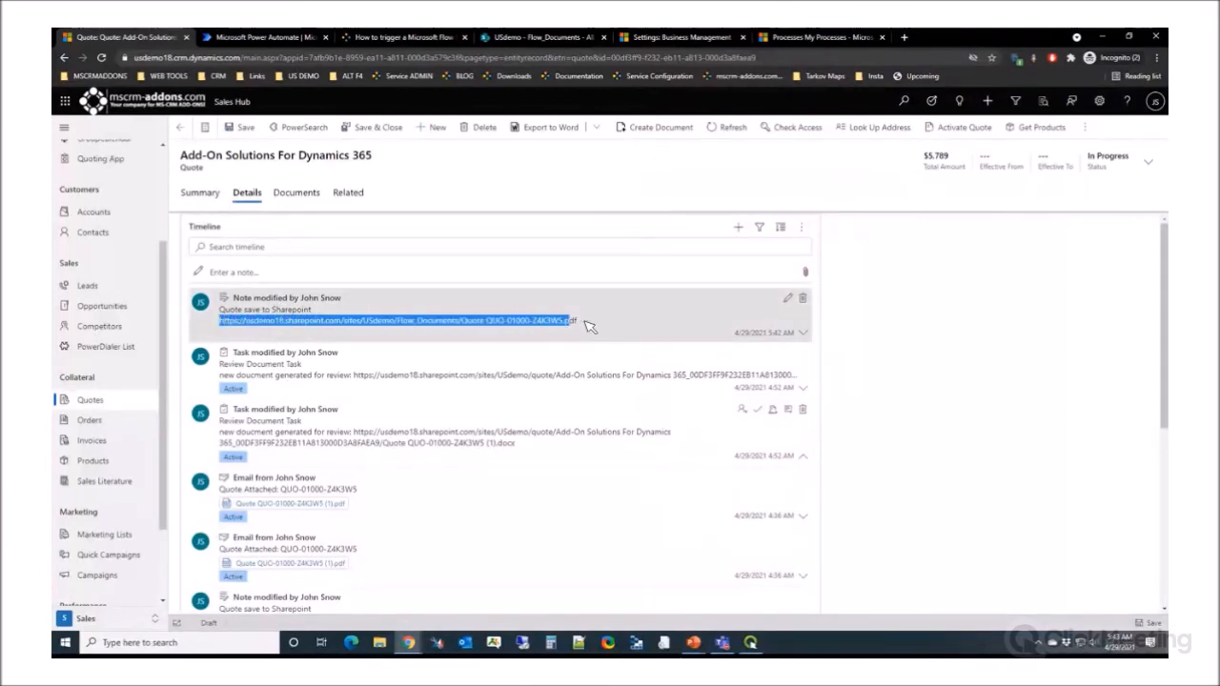
right_click(564, 324)
left_click(627, 344)
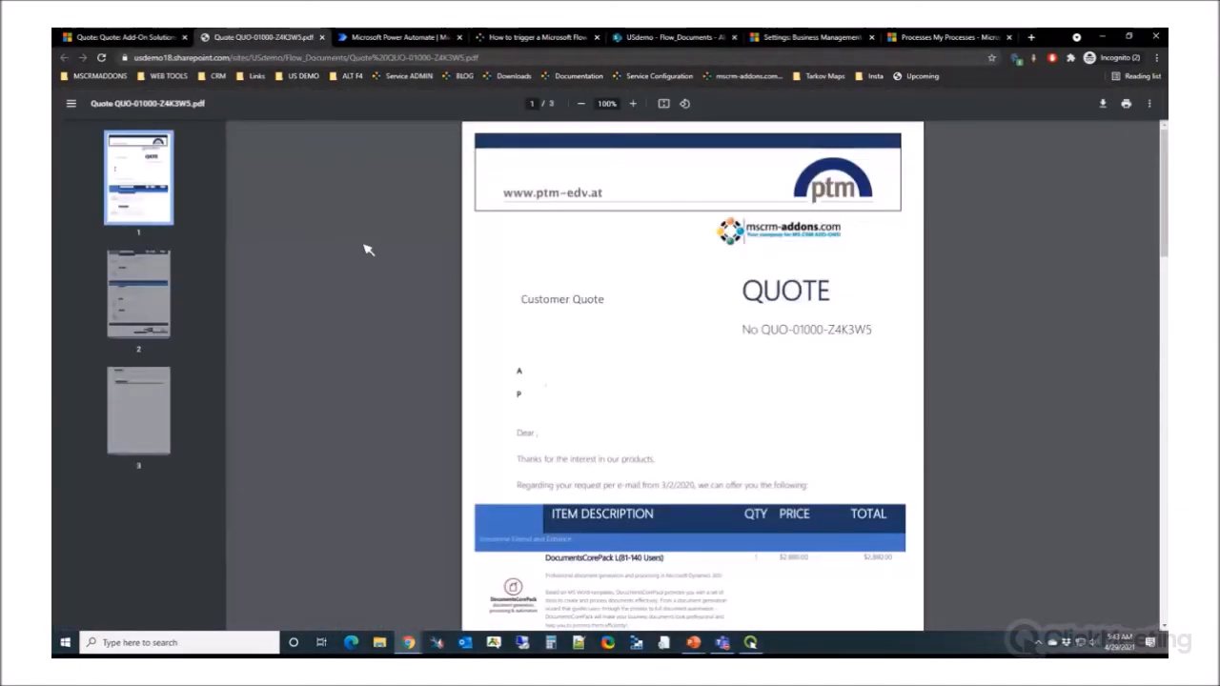
left_click(161, 290)
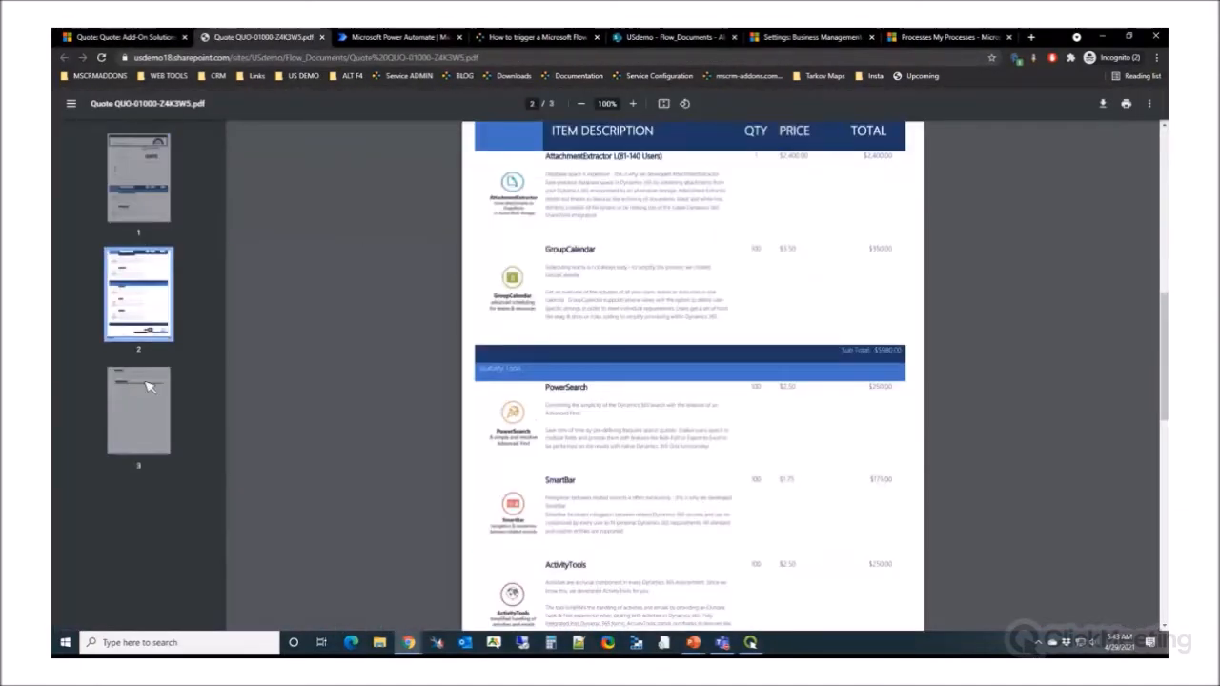
left_click(322, 38)
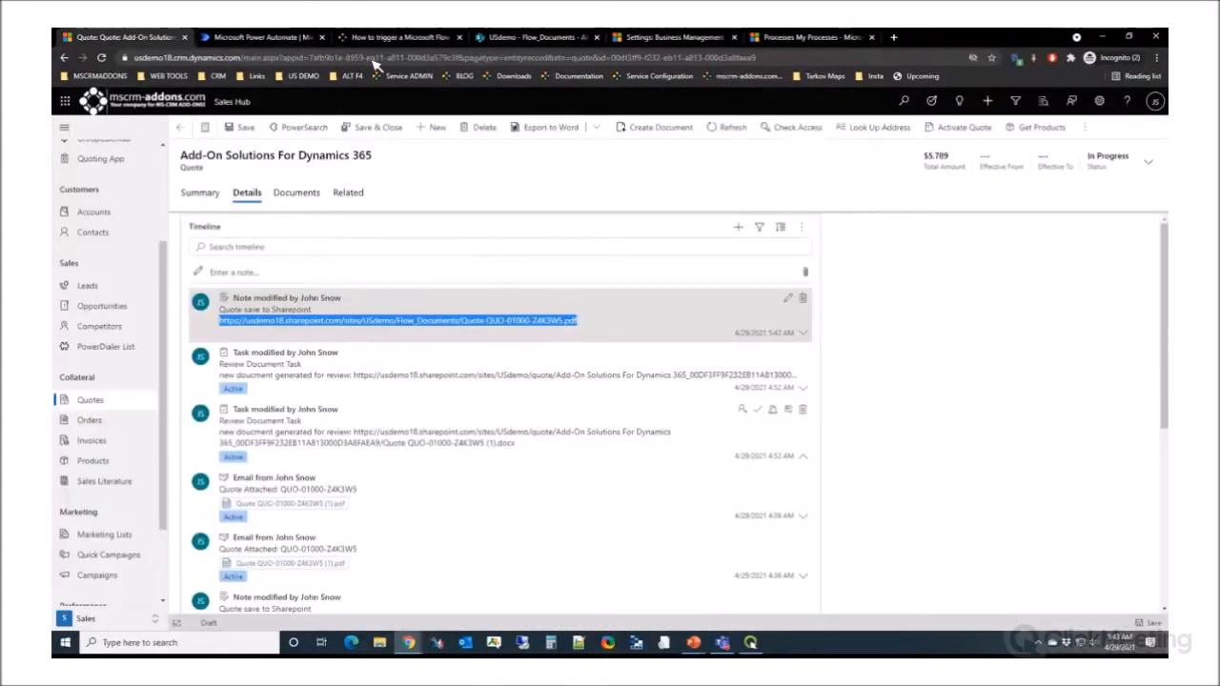
Check the quote's associated documents and the Flow_Documents library in SharePoint for the generated PDF
left_click(305, 193)
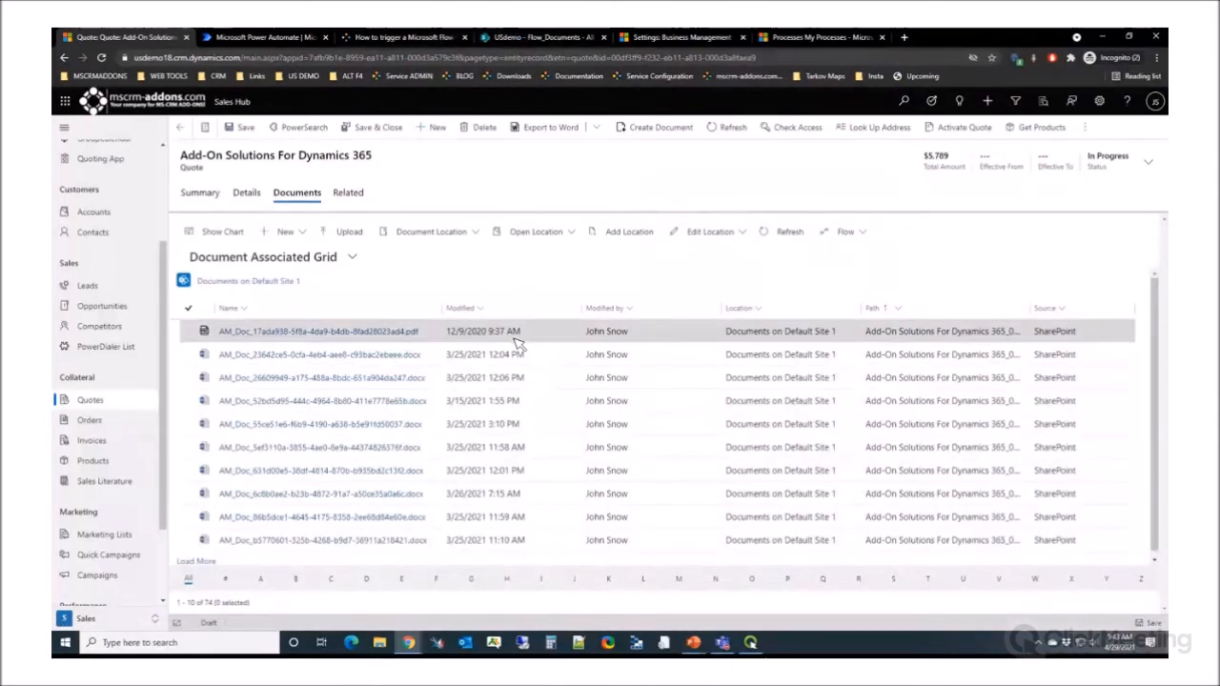
left_click(531, 37)
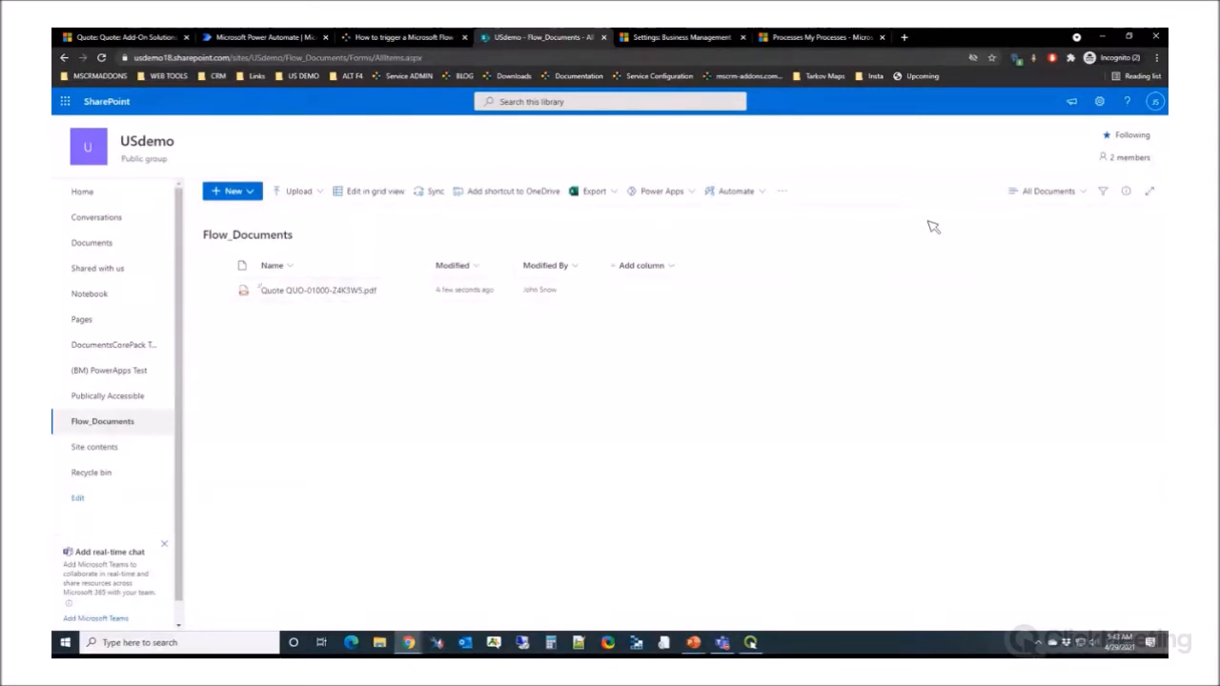
mouse_move(360, 295)
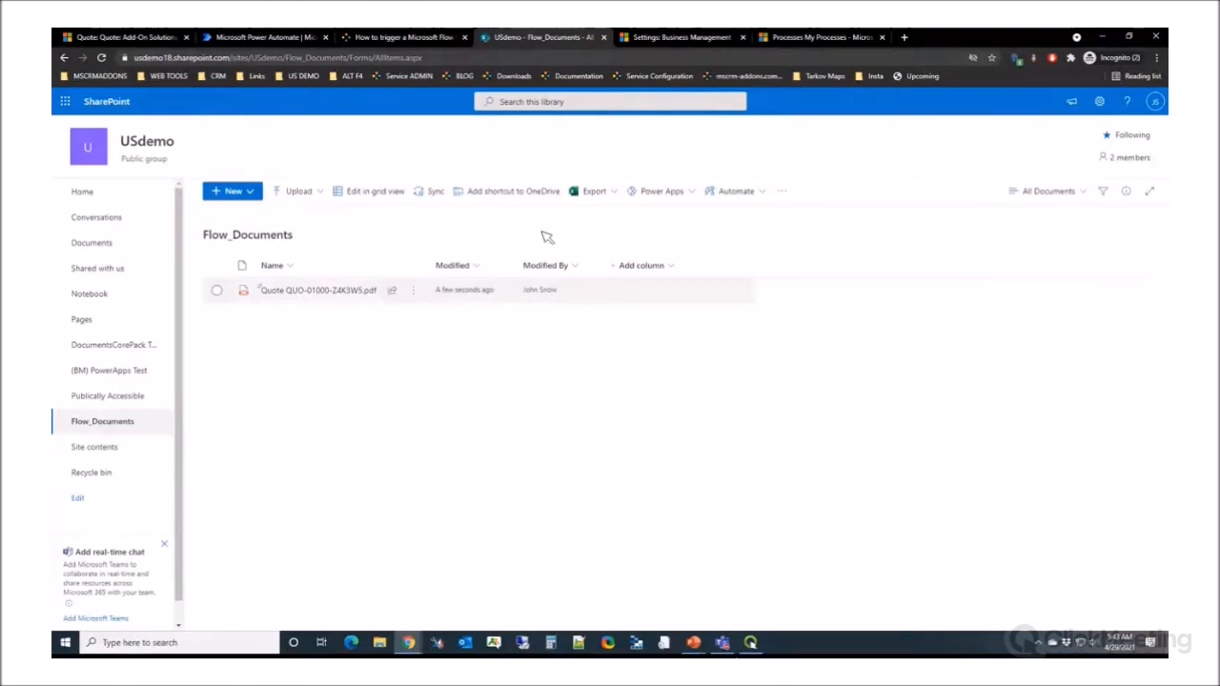
Switch to Power Automate and start a new instant cloud flow named "SharePoint and Note"
left_click(252, 37)
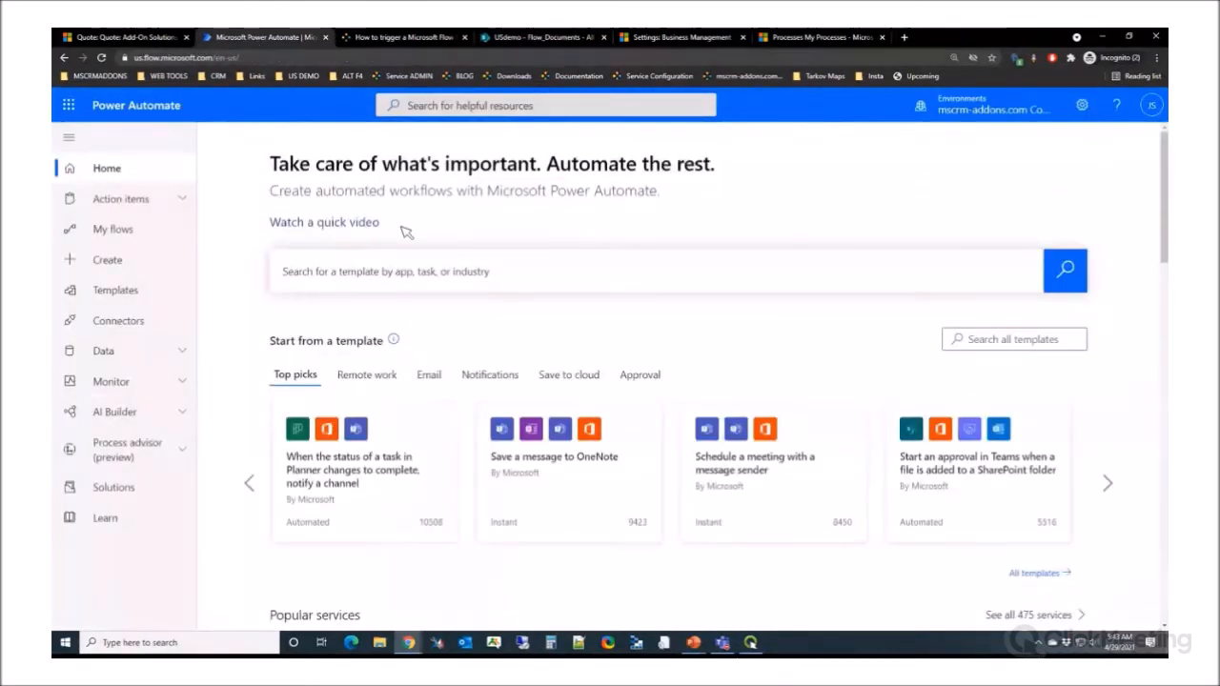
left_click(125, 230)
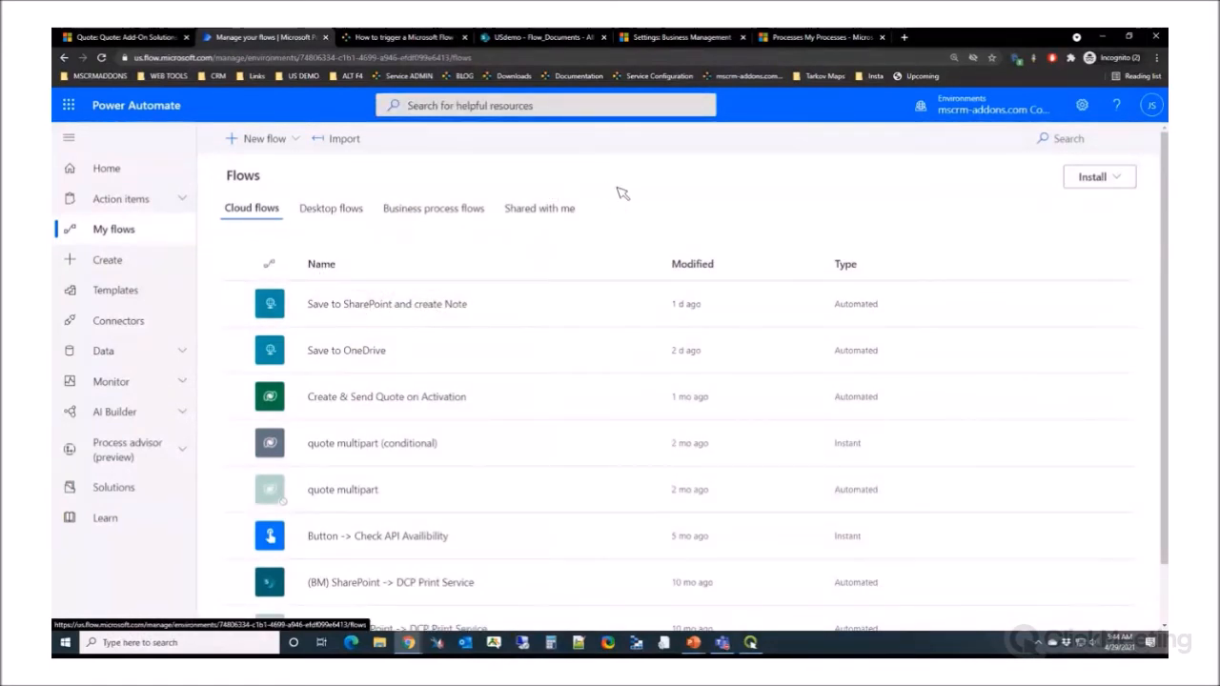
left_click(271, 141)
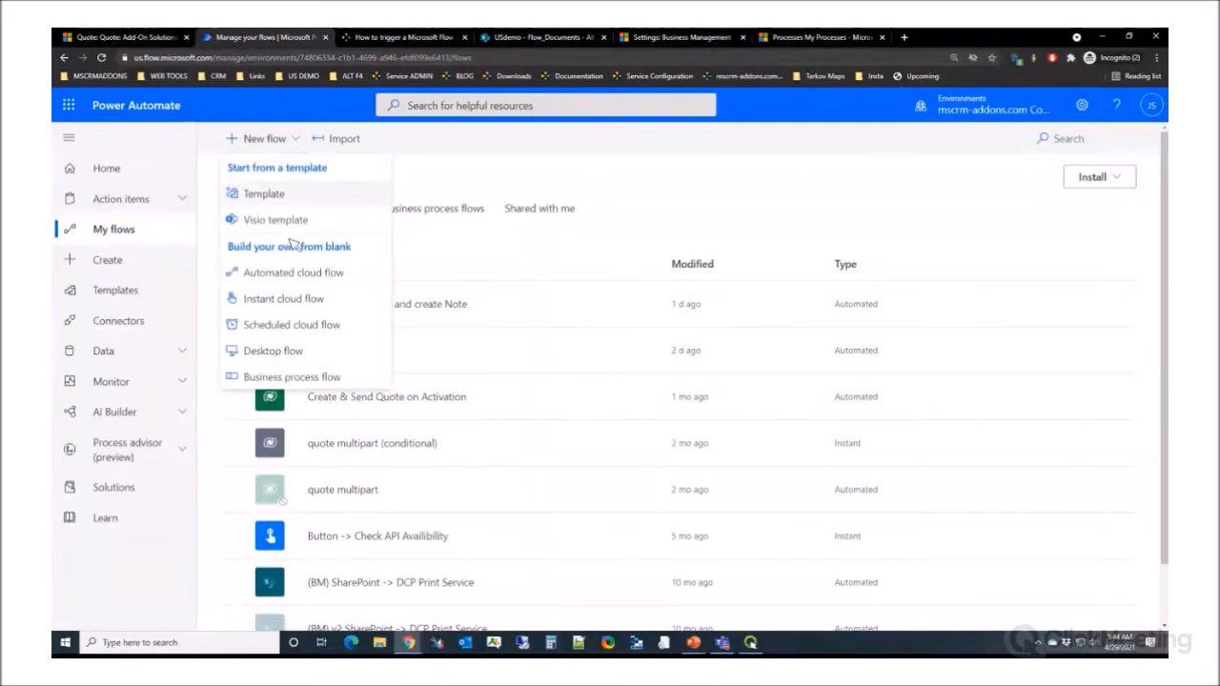
left_click(284, 300)
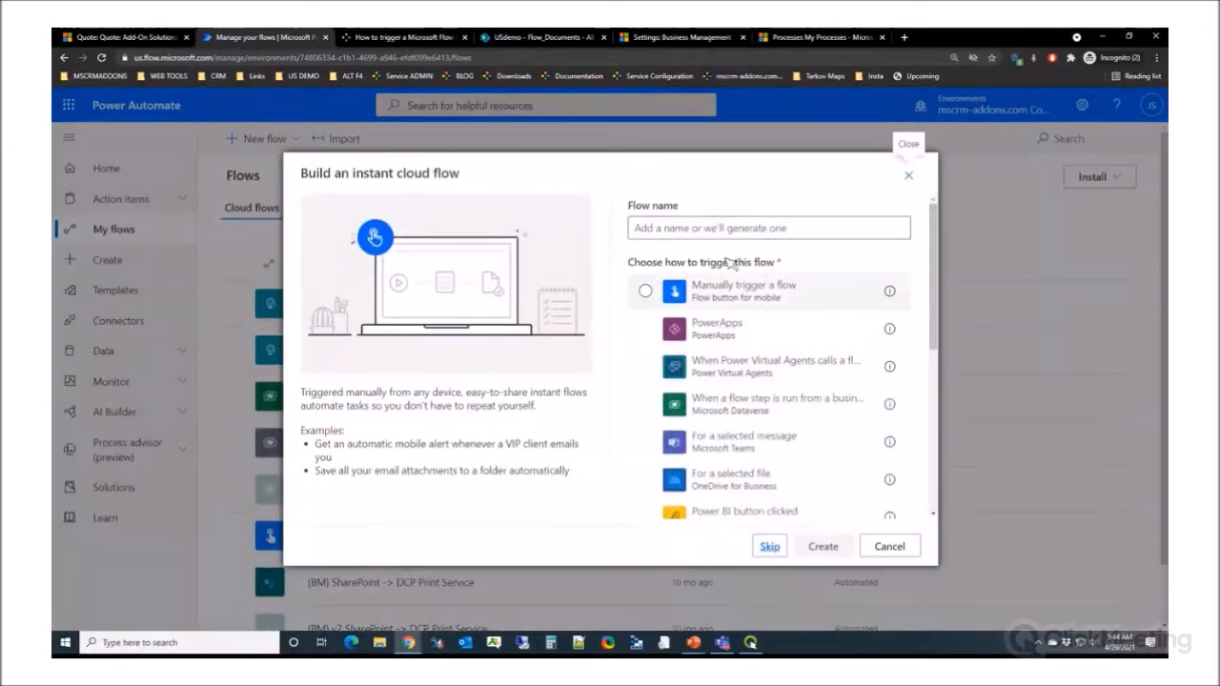
left_click(716, 230)
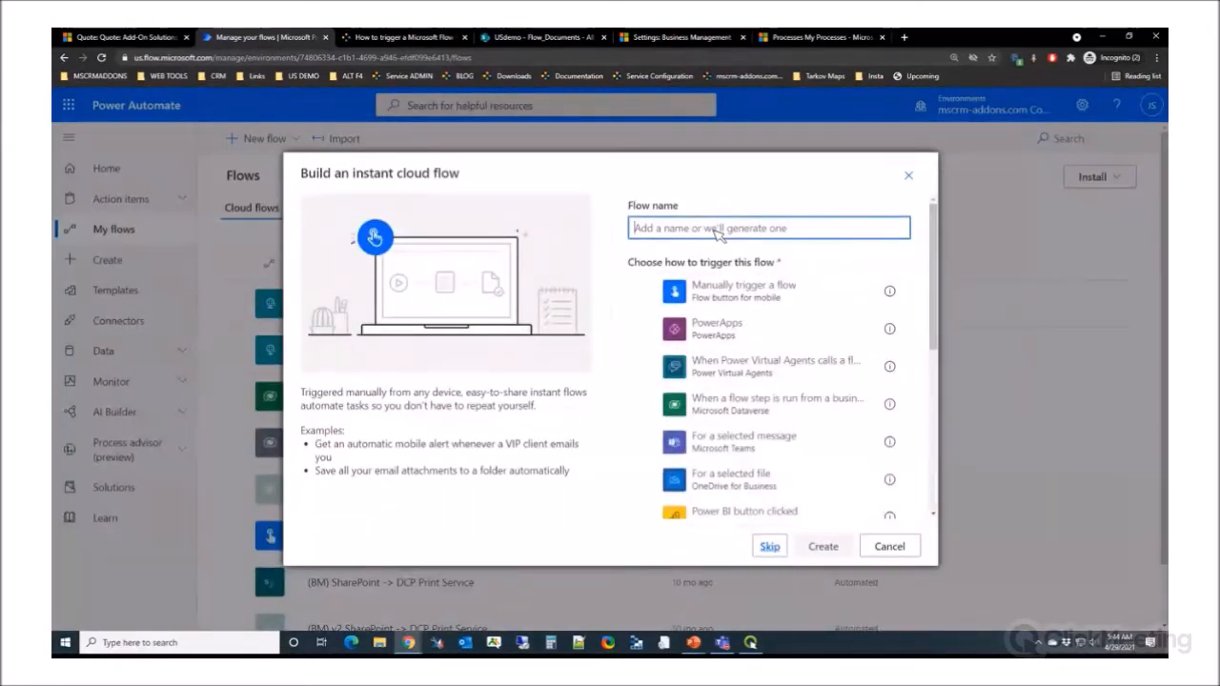
type("Share")
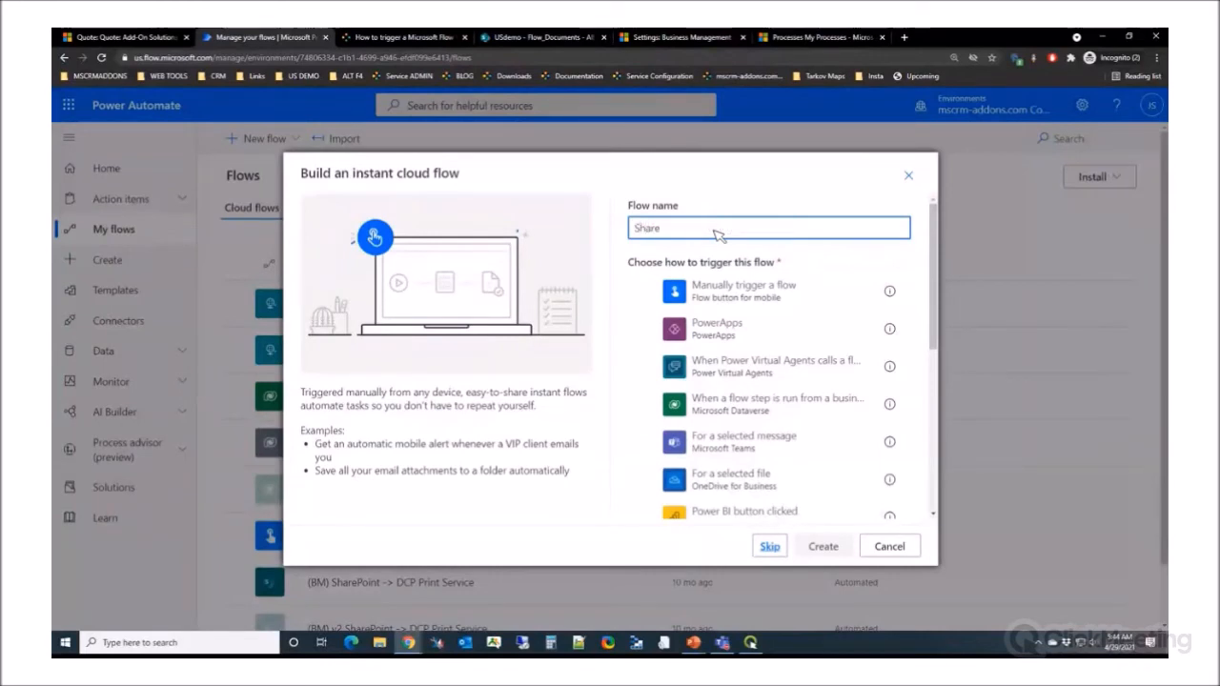
type("Point and Note")
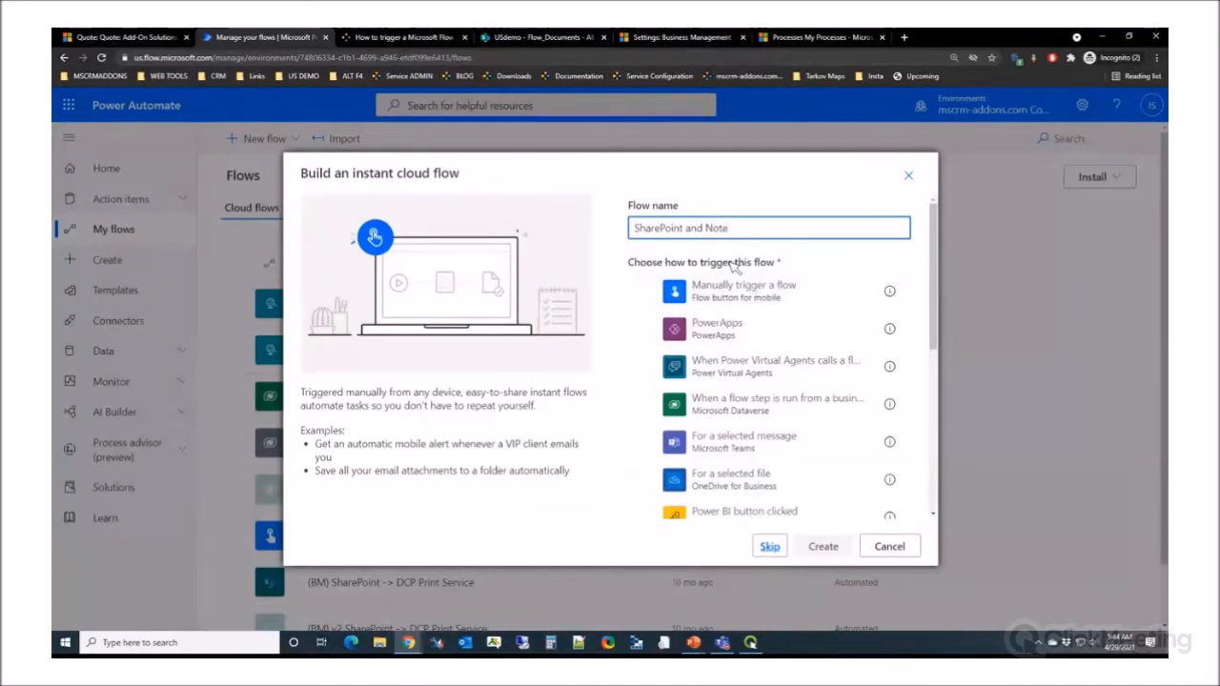
Create the flow with the "When an HTTP request is received" trigger and expand the trigger's details
scroll(815, 360, "down", 5)
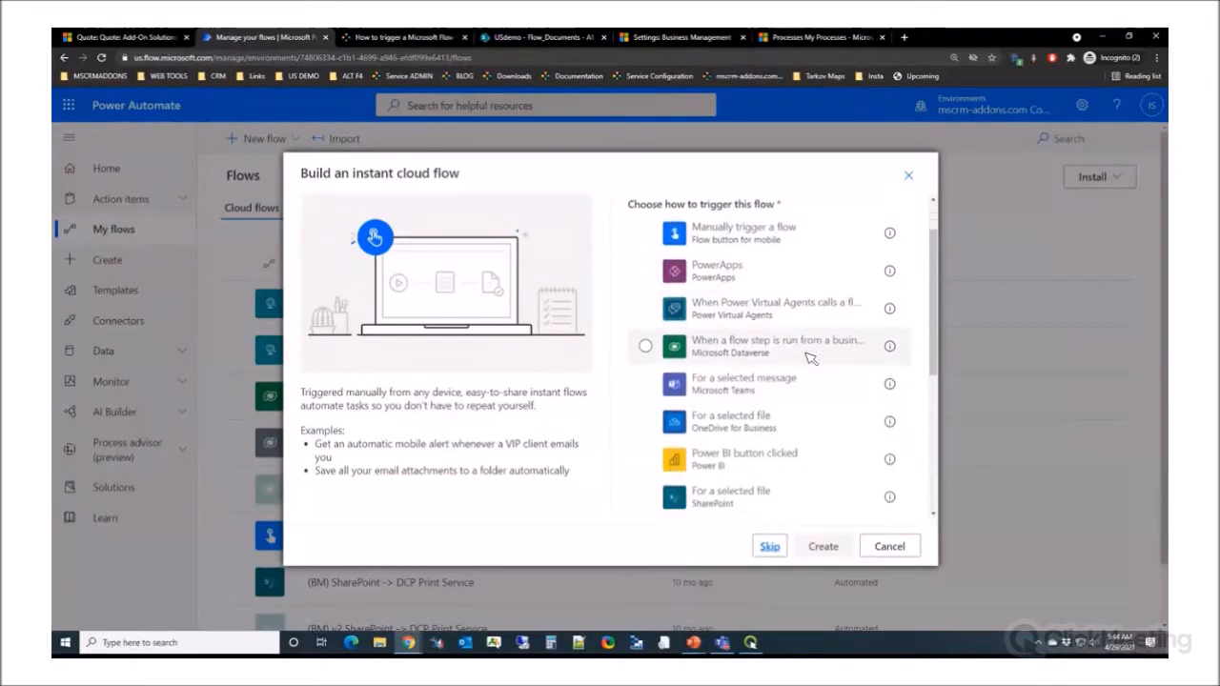
scroll(805, 356, "down", 3)
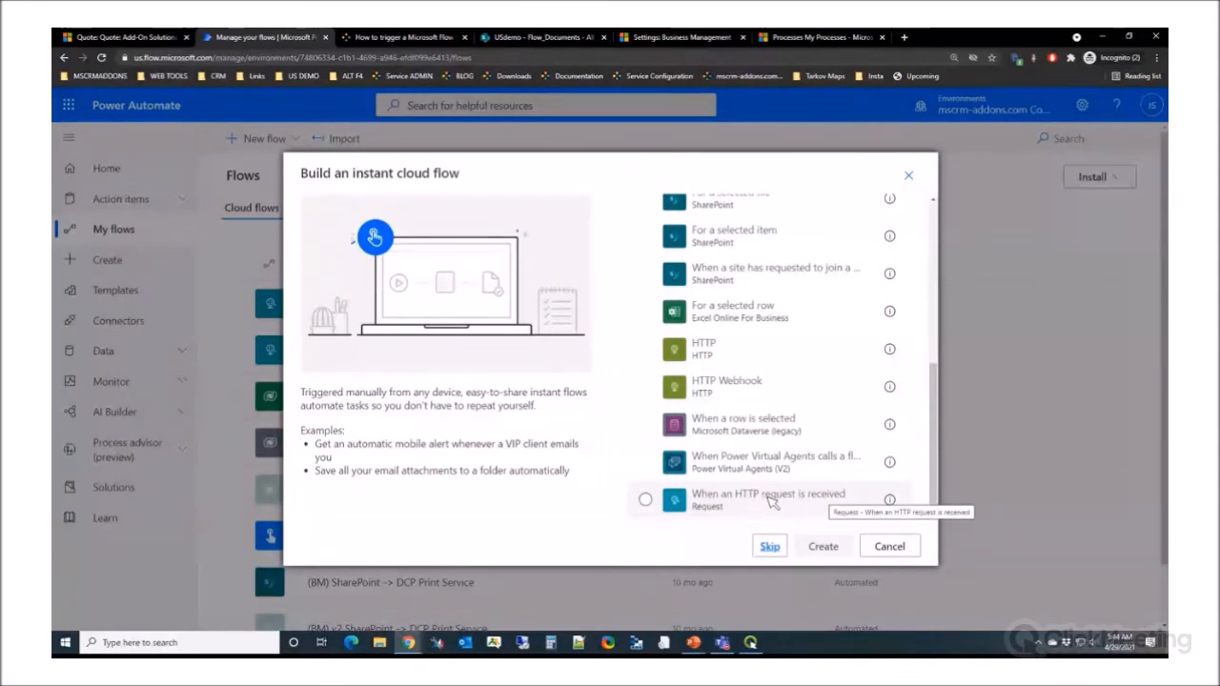
left_click(665, 504)
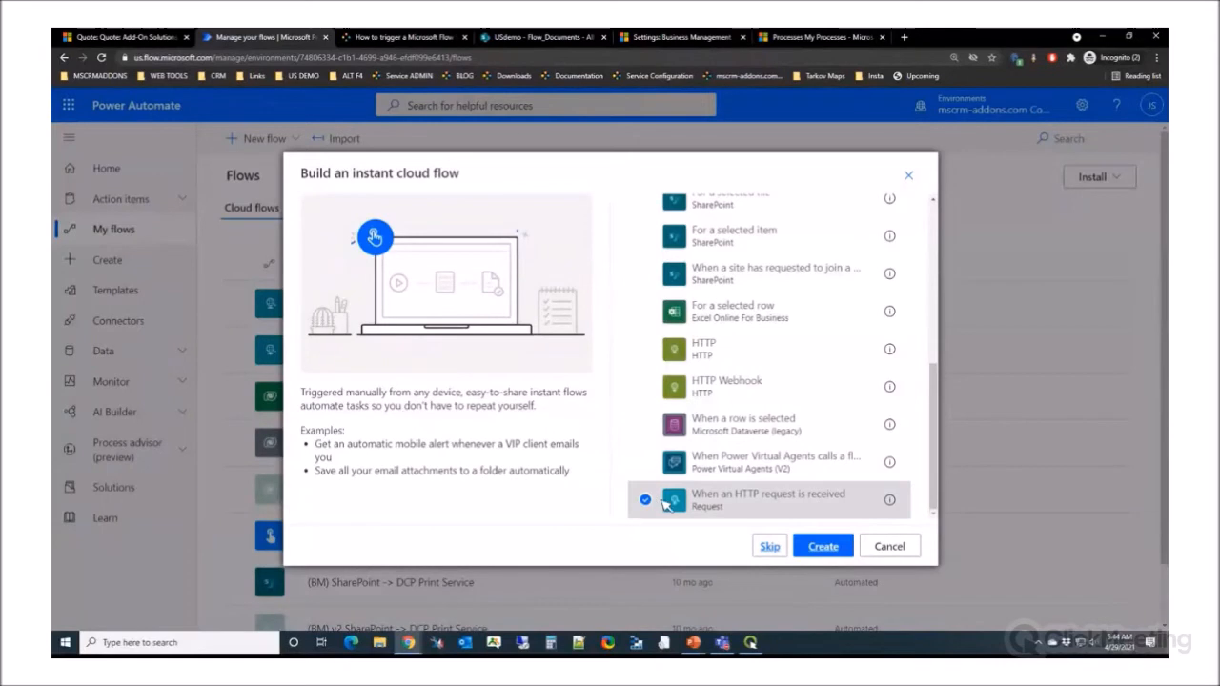
left_click(832, 551)
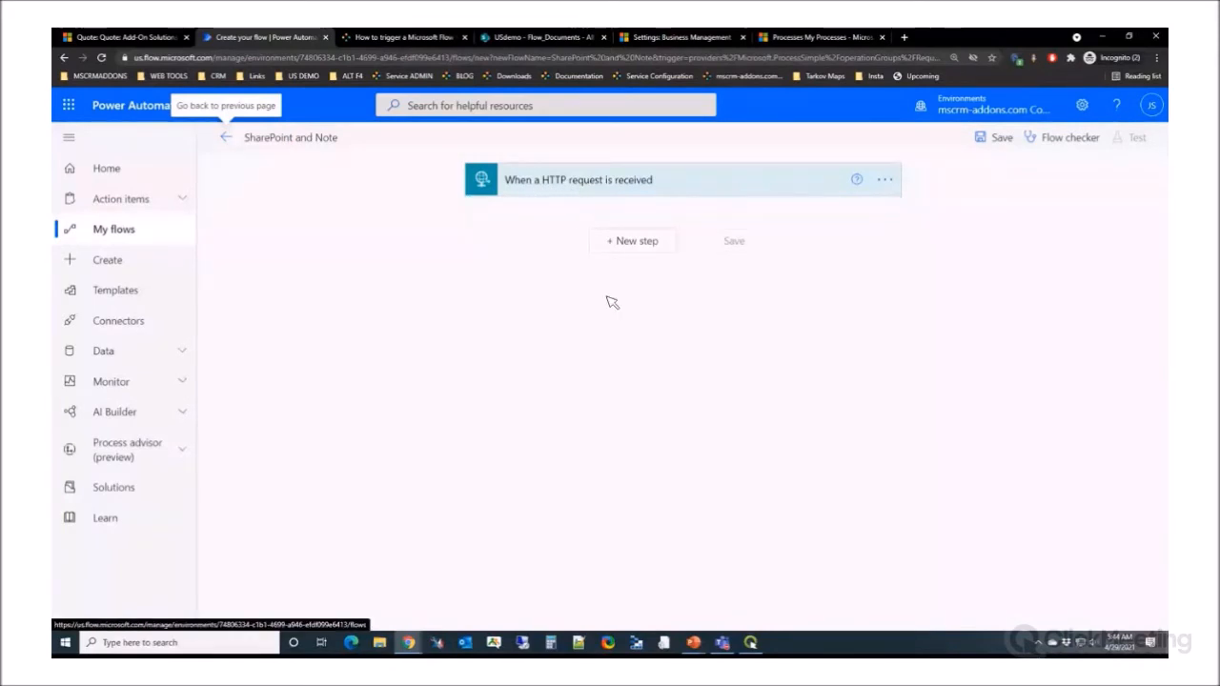
left_click(580, 187)
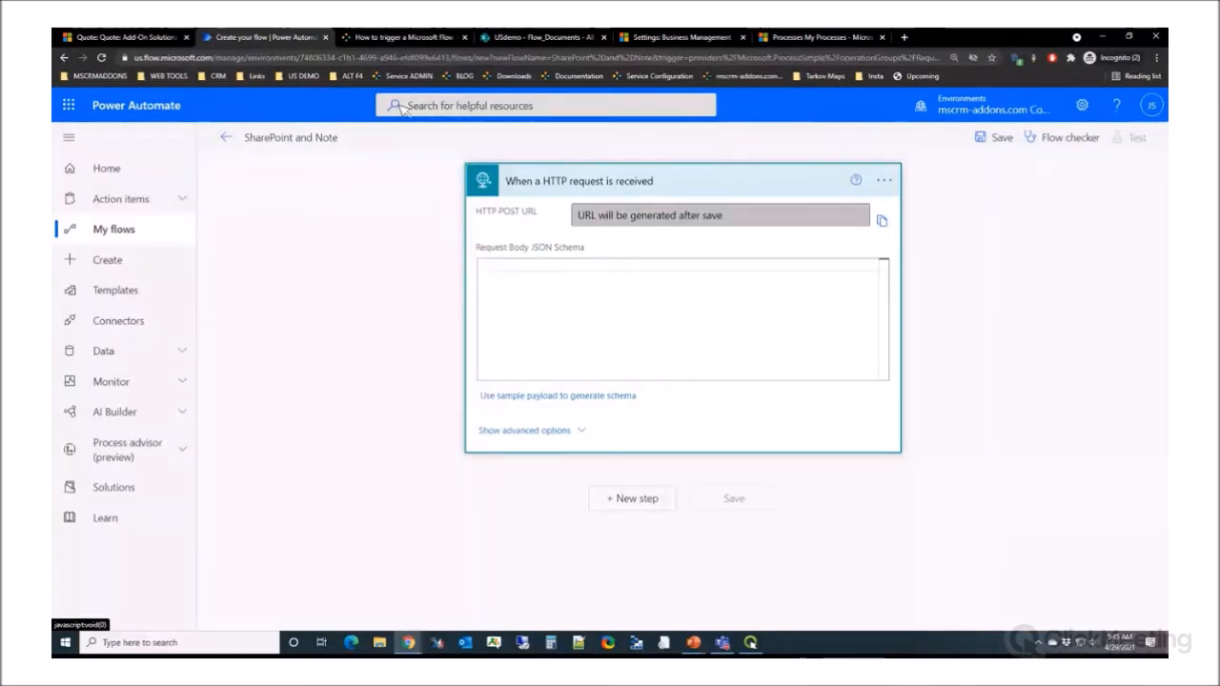
Copy the complete Request Body JSON Schema from the "How to trigger a Microsoft Flow from dialog" knowledge base article
left_click(396, 38)
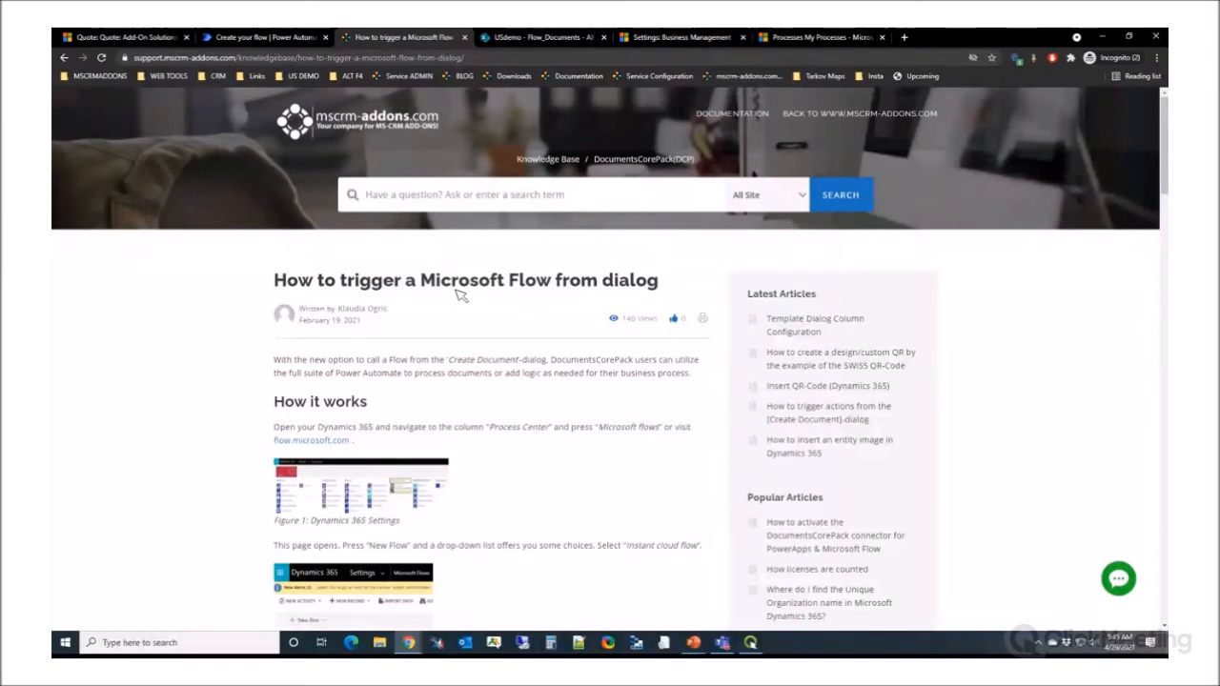
scroll(485, 303, "down", 2)
scroll(483, 313, "down", 2)
scroll(478, 314, "down", 1)
scroll(478, 314, "down", 2)
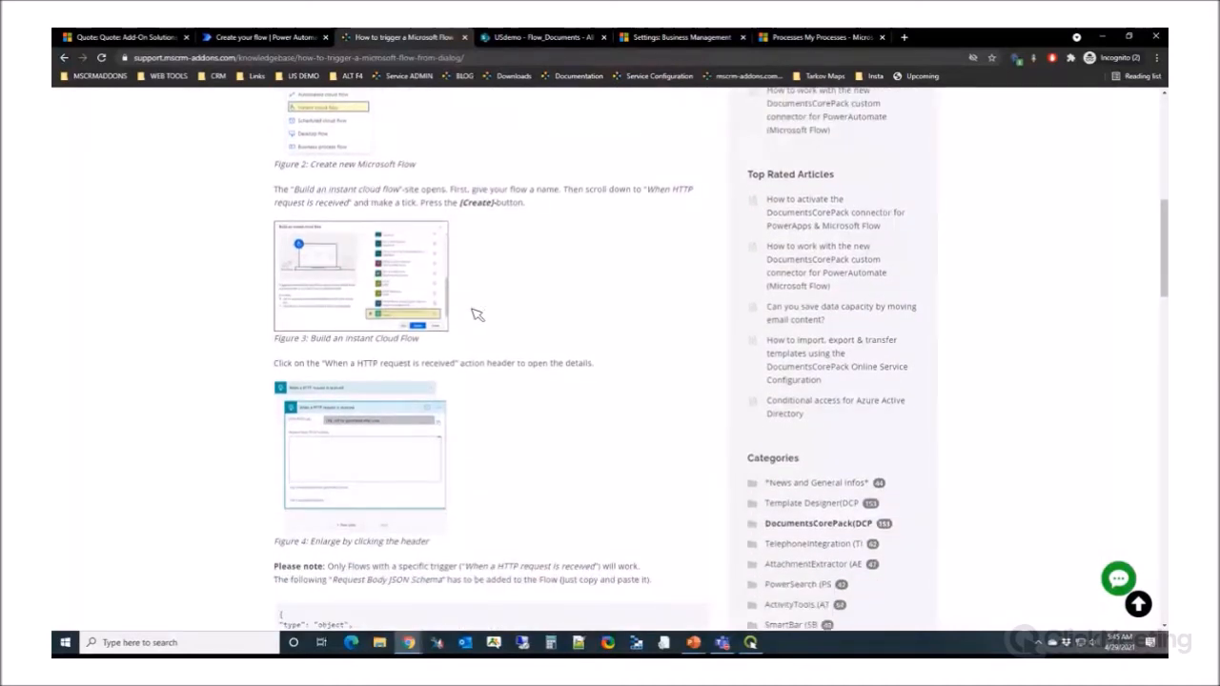
scroll(477, 315, "down", 3)
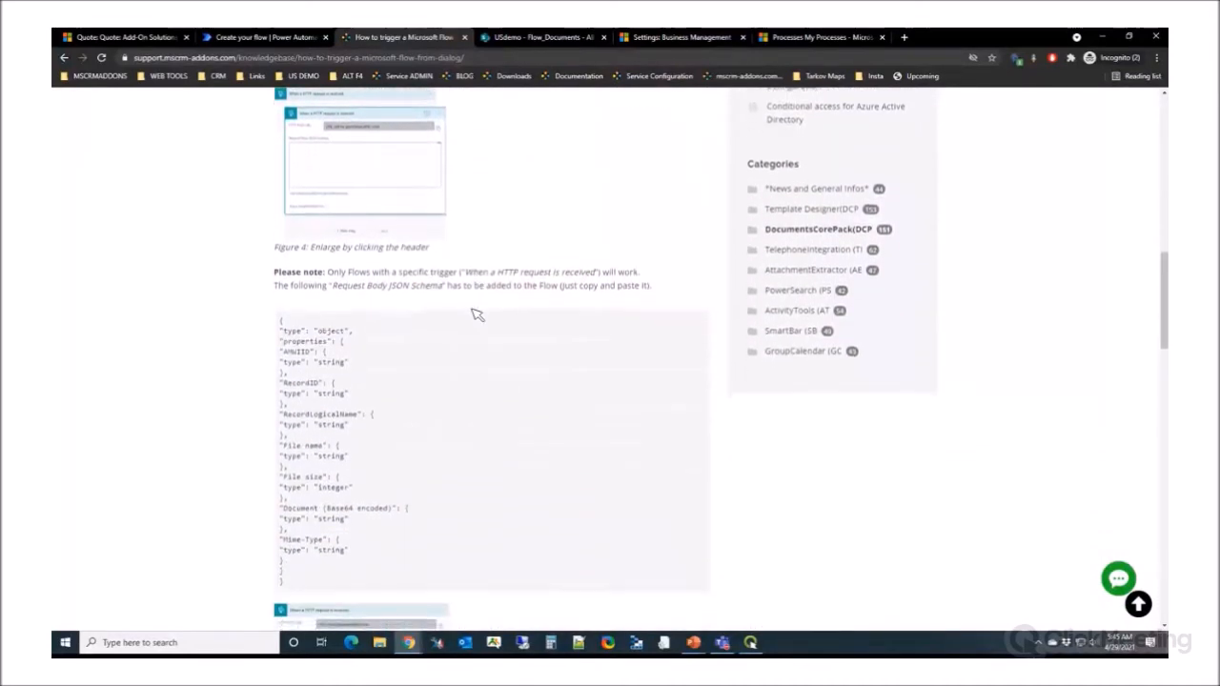
scroll(478, 314, "down", 1)
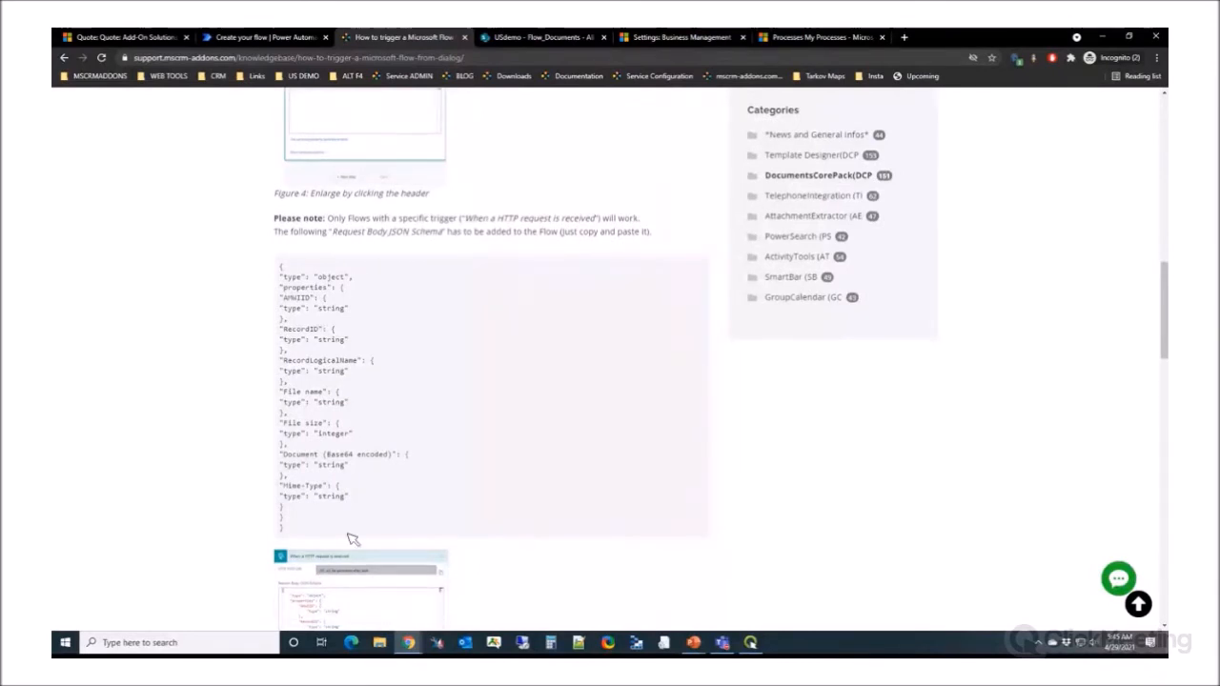
left_click_drag(285, 532, 283, 275)
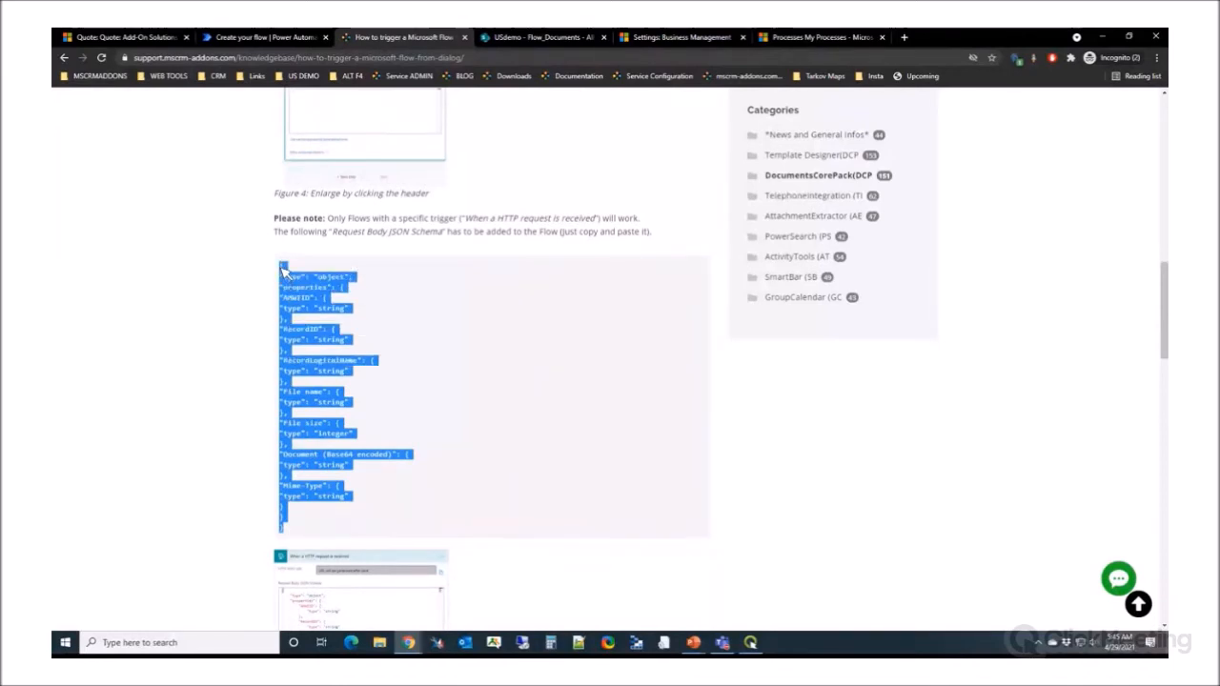
right_click(311, 291)
left_click(377, 284)
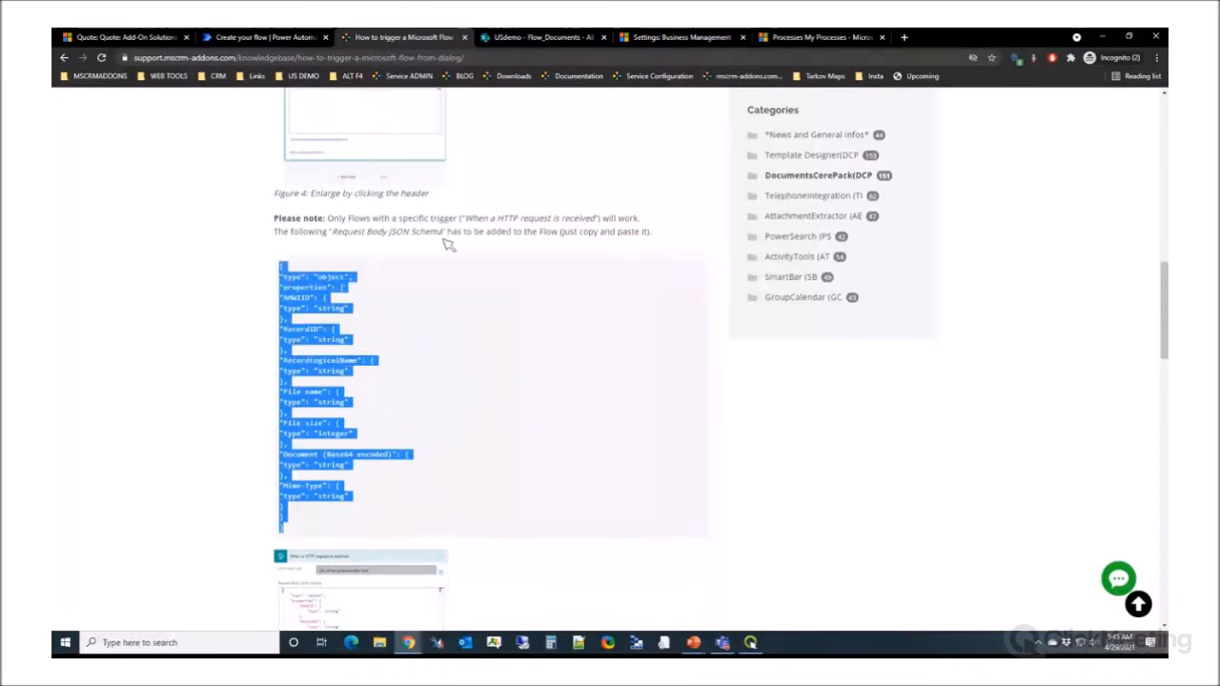
Return to the Power Automate flow, paste the schema into the HTTP trigger's Request Body JSON Schema and dismiss the Content-Type tip
left_click(273, 38)
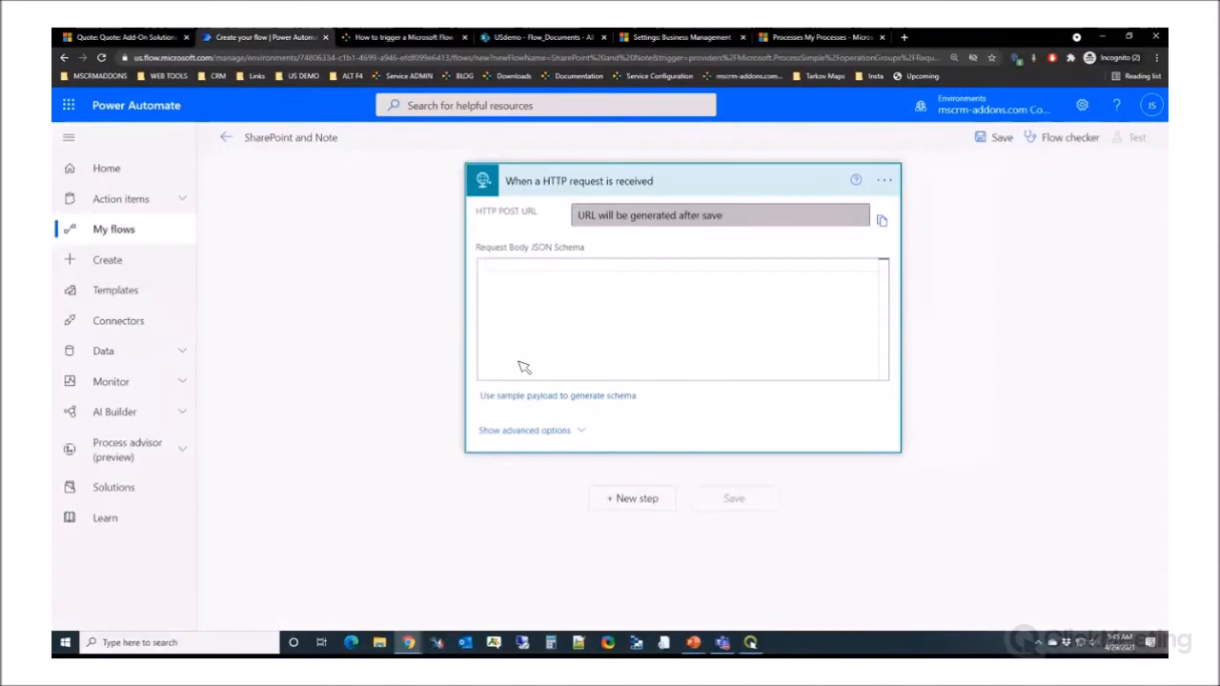
right_click(516, 264)
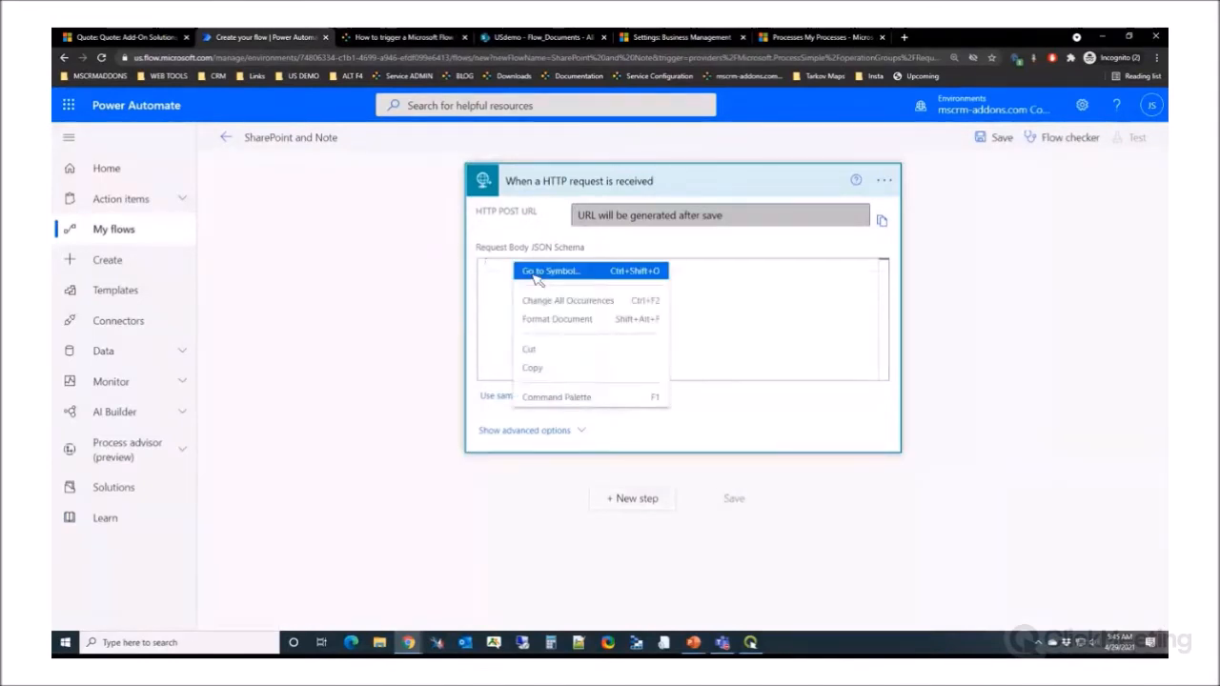
left_click(726, 322)
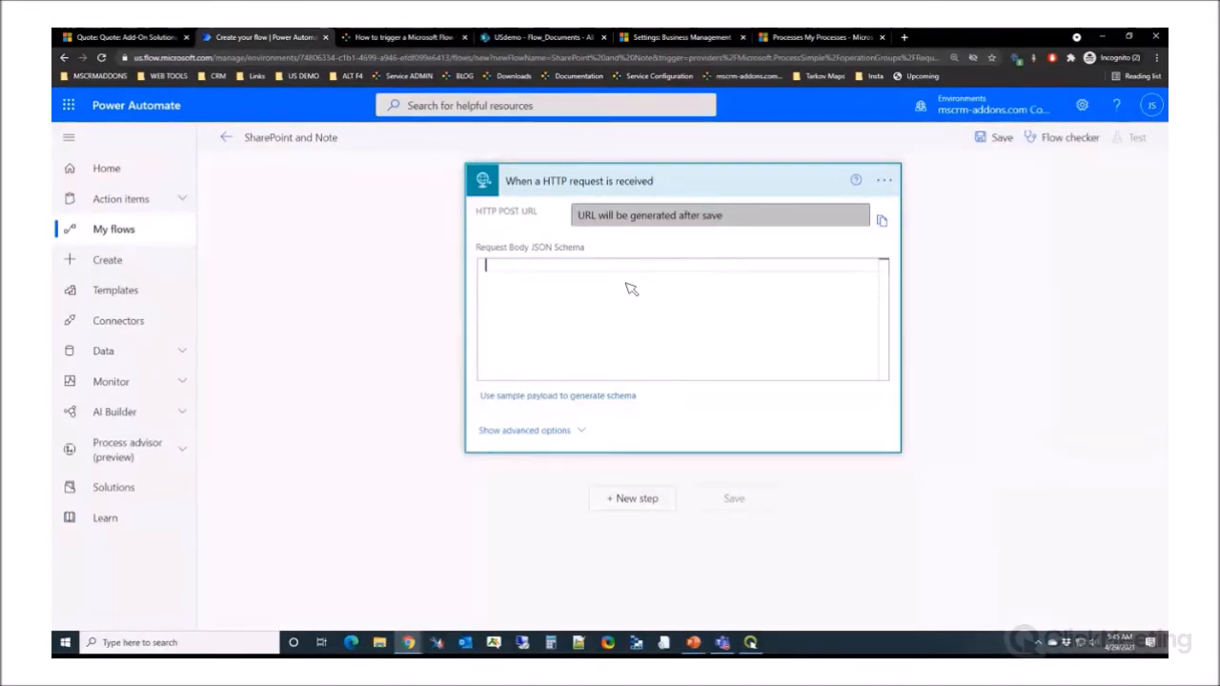
key("ctrl+v")
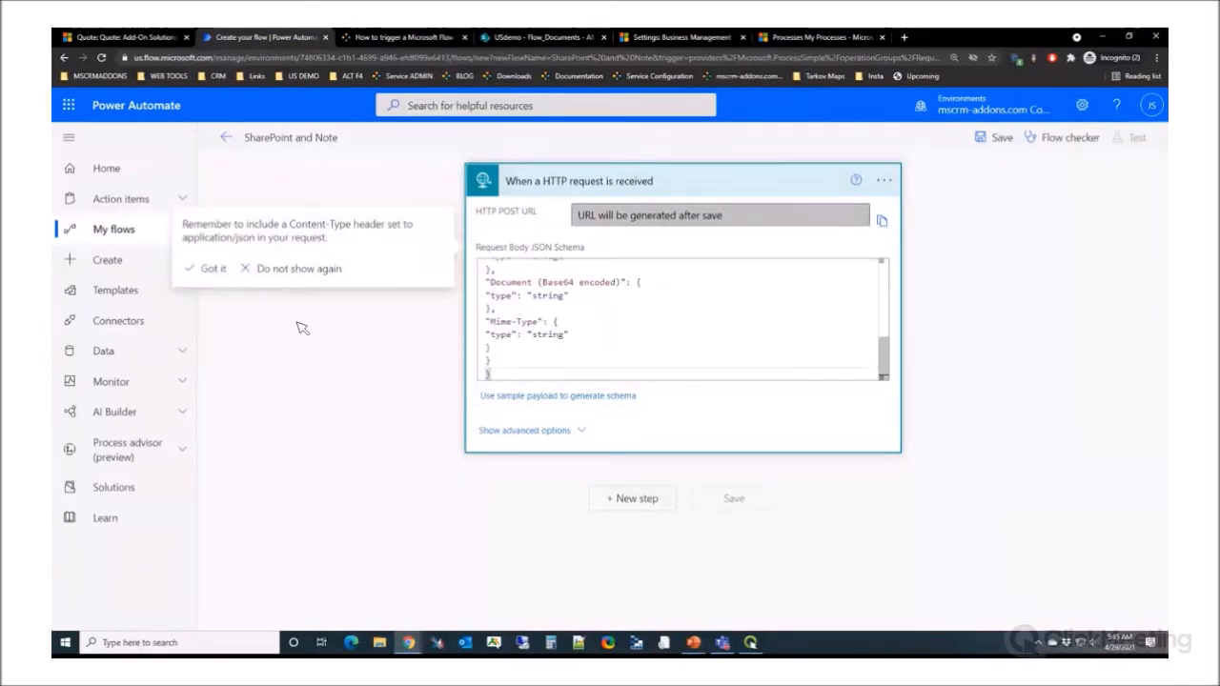
left_click(212, 268)
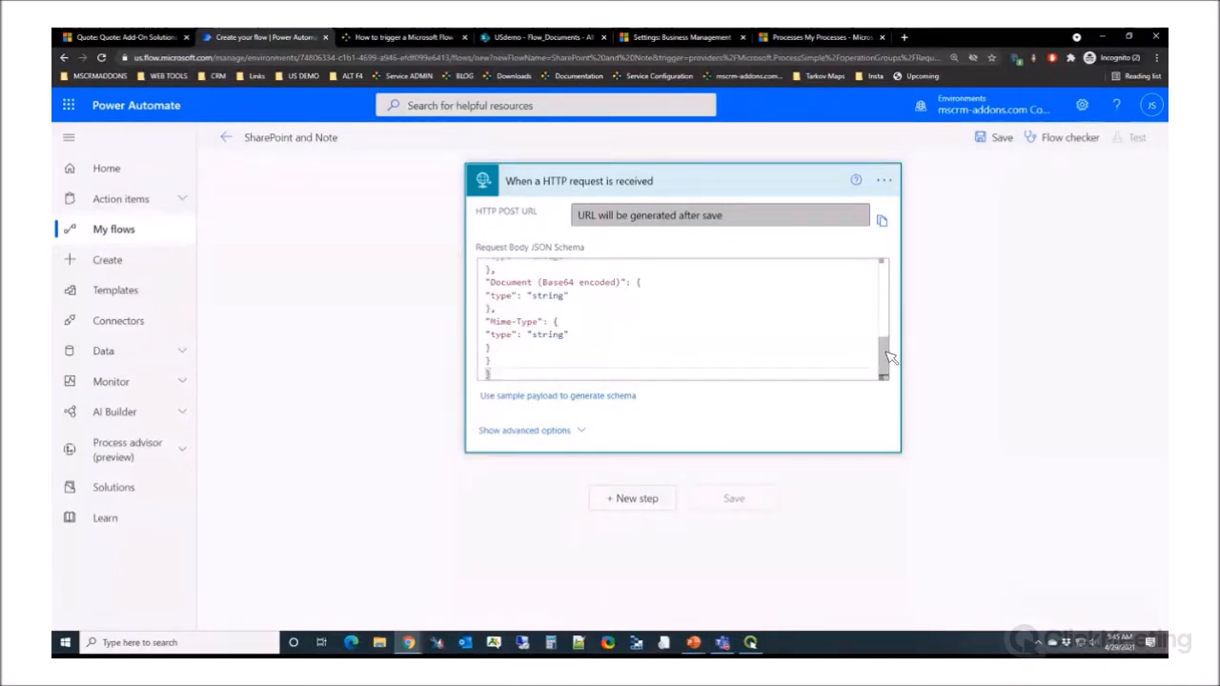
mouse_move(887, 353)
left_mouse_down()
mouse_move(874, 265)
mouse_move(874, 364)
left_mouse_up()
Add a new step after the HTTP trigger using the SharePoint "Create file" action, searching for "sharepoint"
left_click(632, 497)
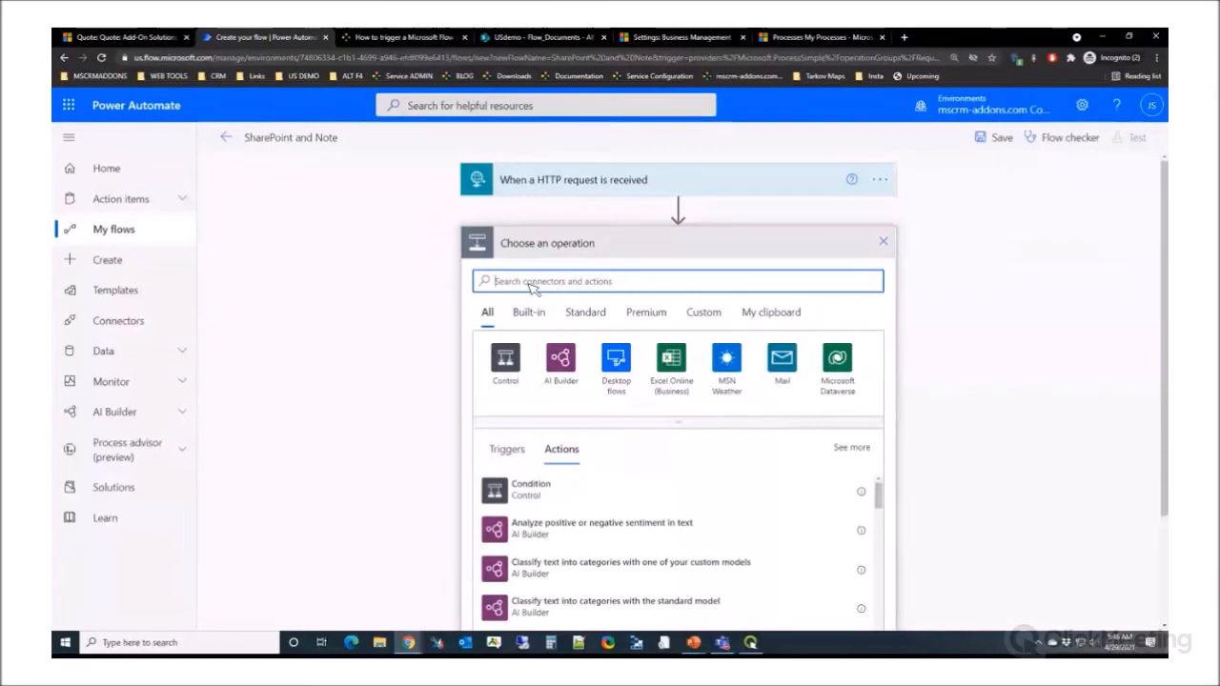
type("share")
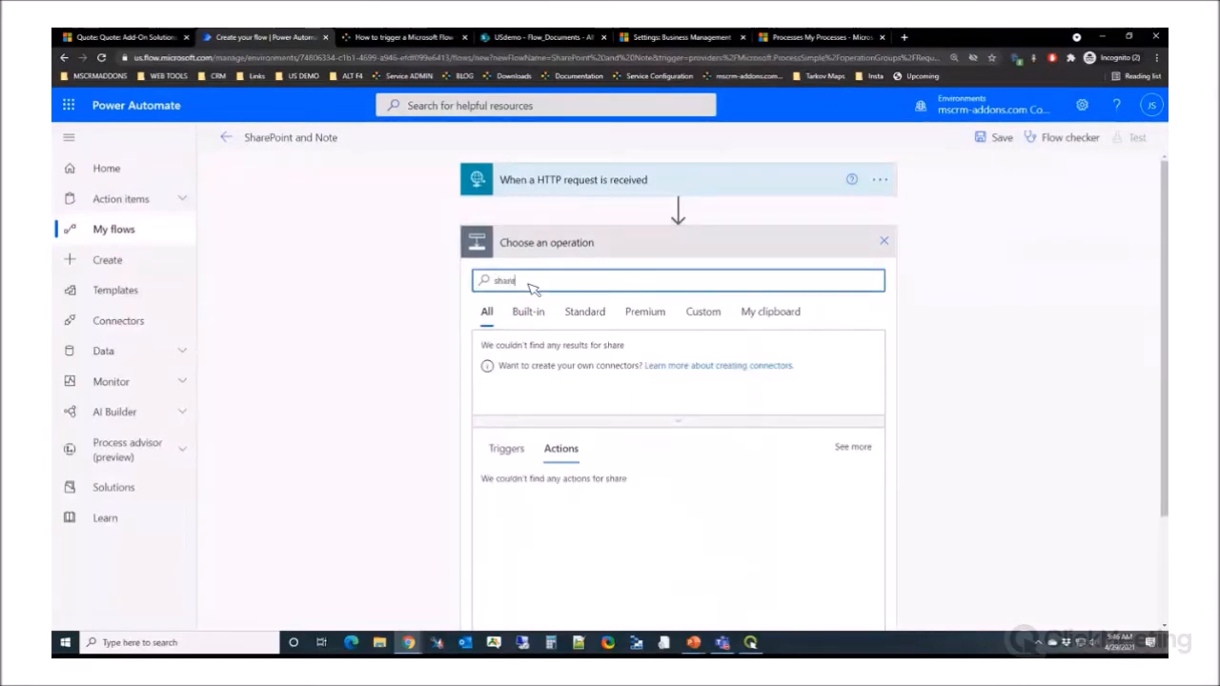
type("point")
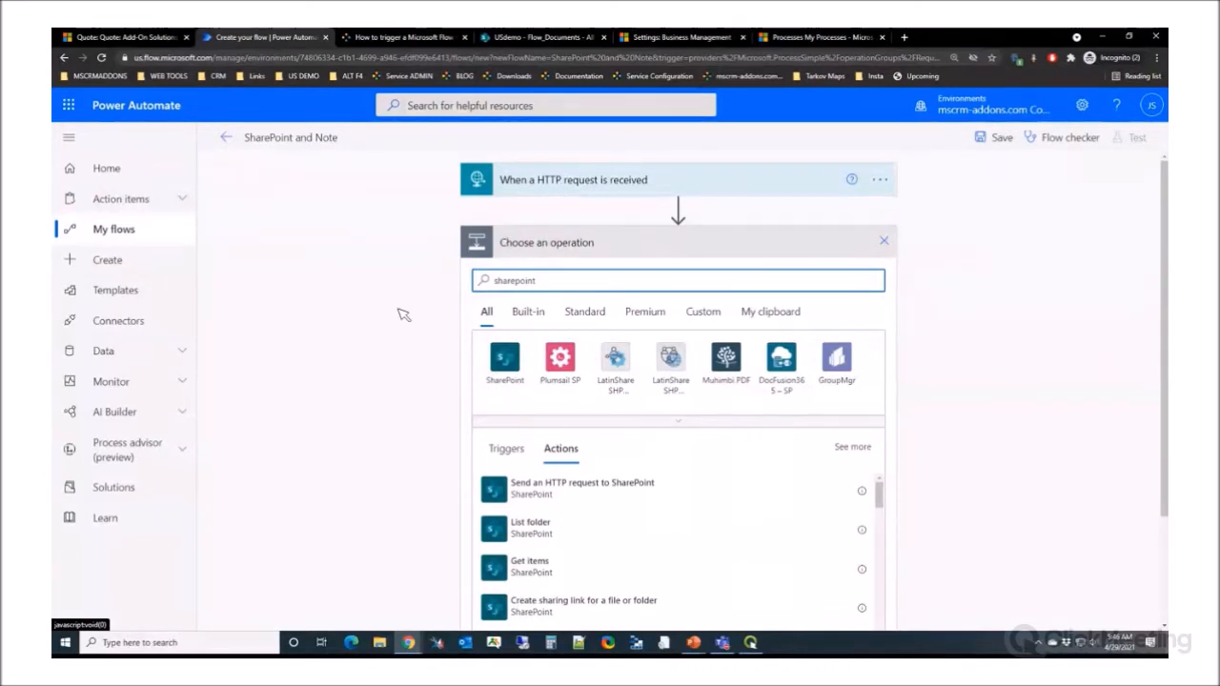
scroll(411, 334, "down", 1)
scroll(667, 477, "down", 3)
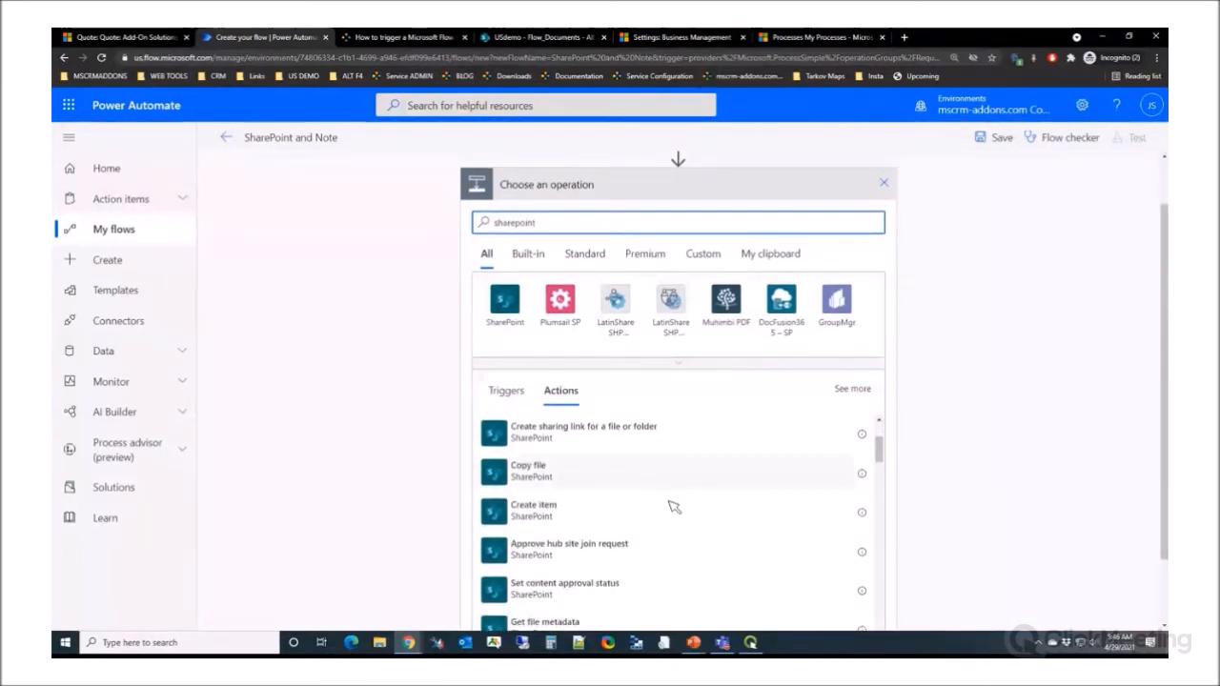
scroll(648, 510, "down", 4)
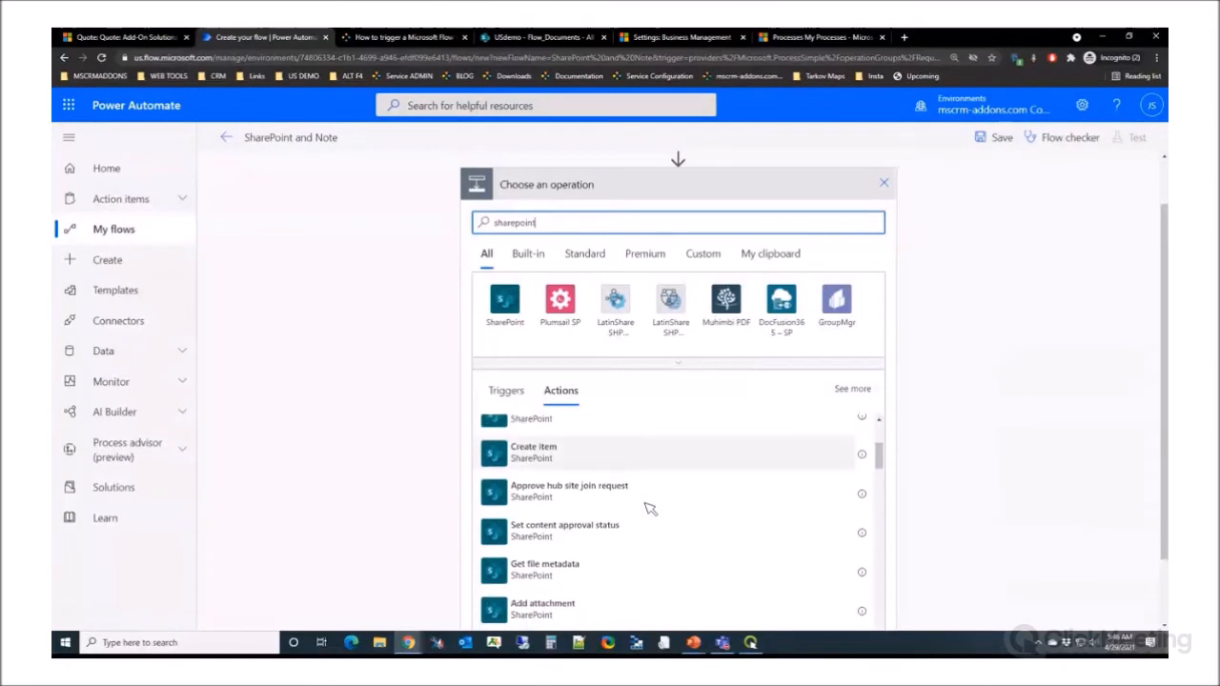
scroll(645, 508, "down", 3)
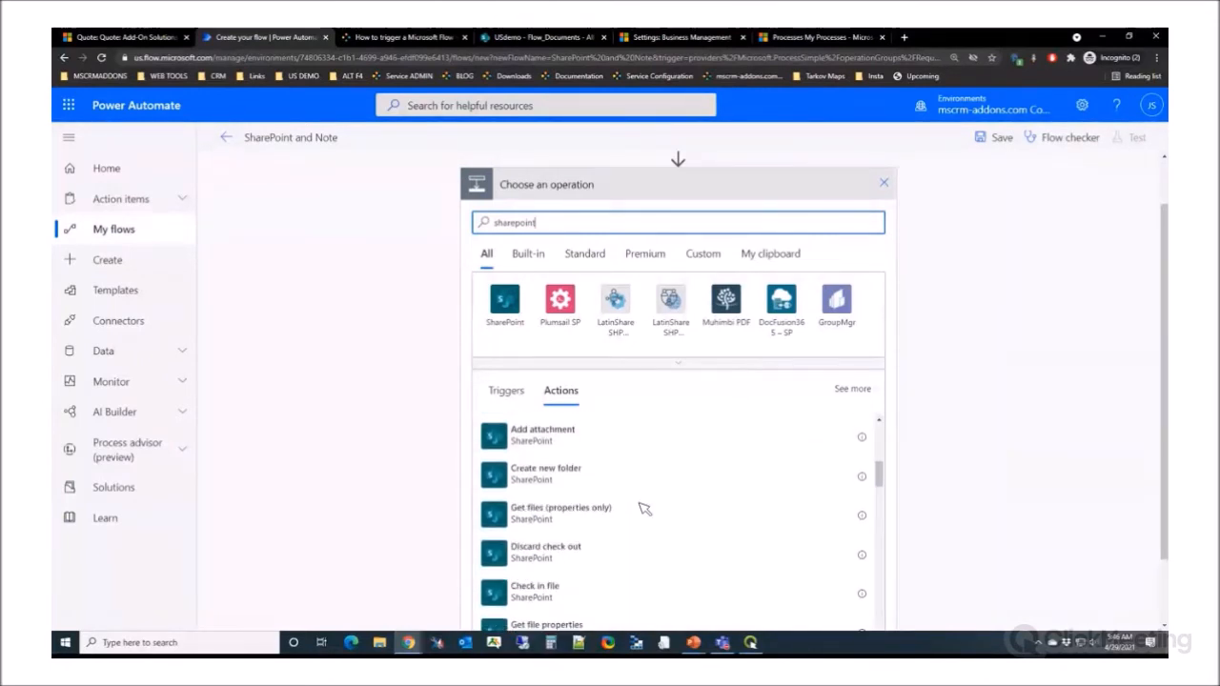
scroll(625, 536, "down", 5)
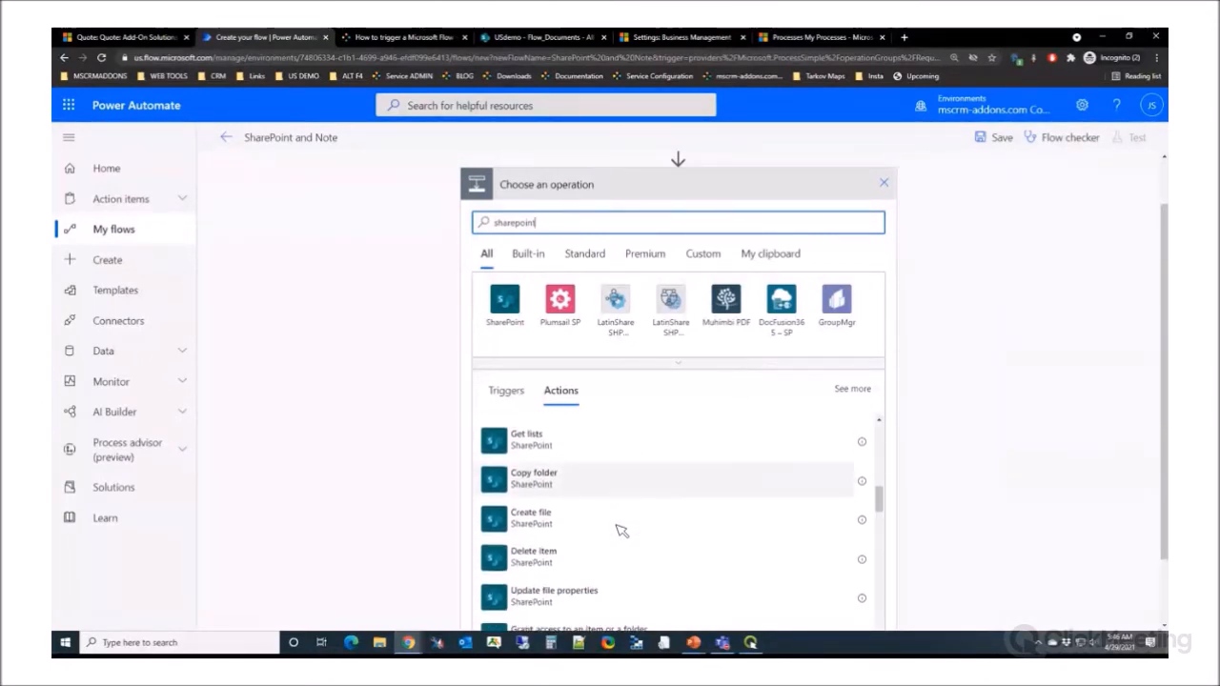
left_click(572, 461)
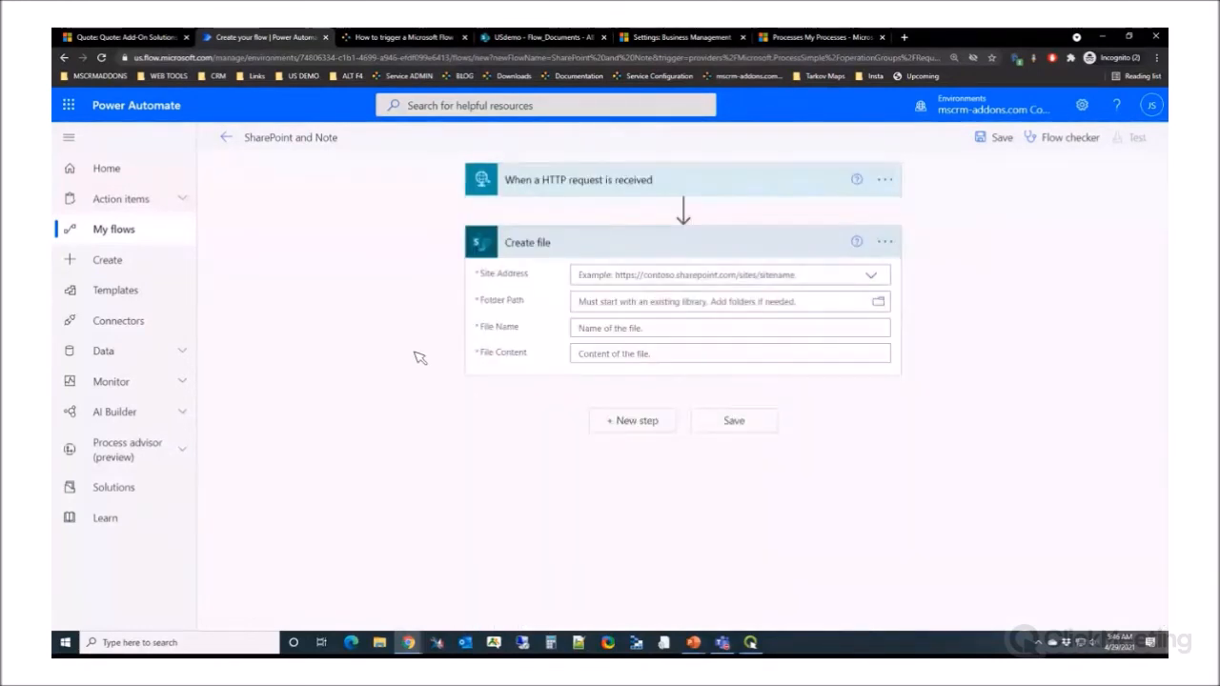
Set the Create file action's site address to USdemo and its folder path to /Flow_Documents
left_click(873, 278)
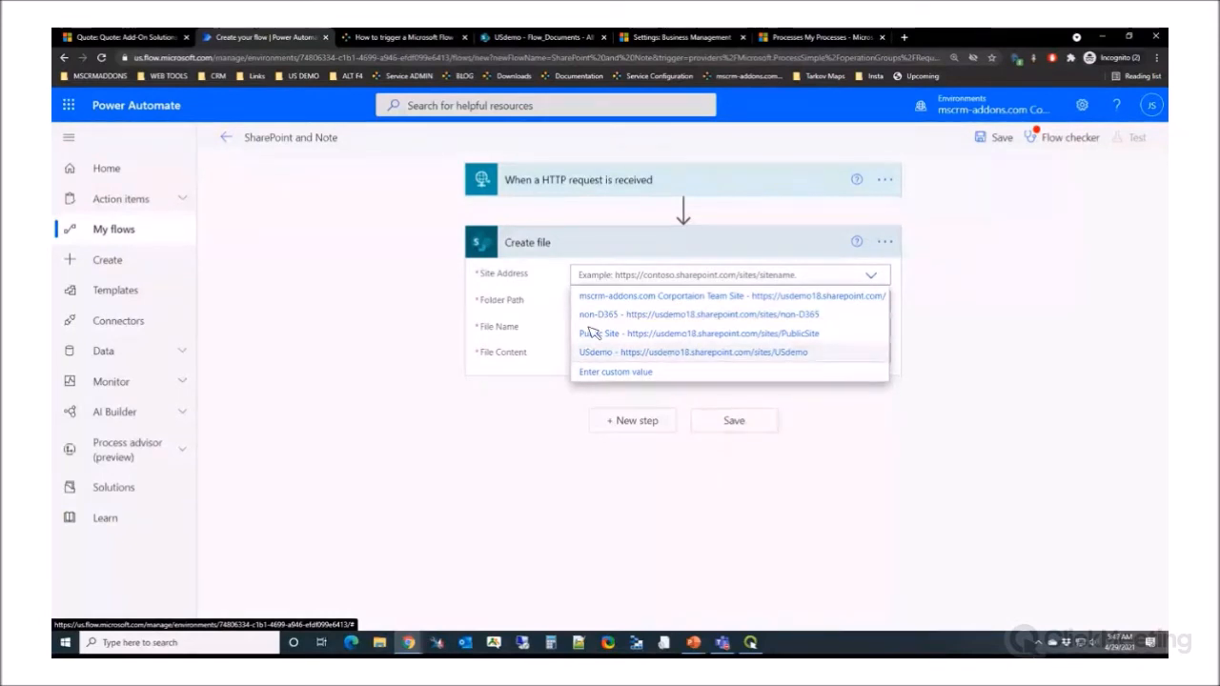
left_click(668, 353)
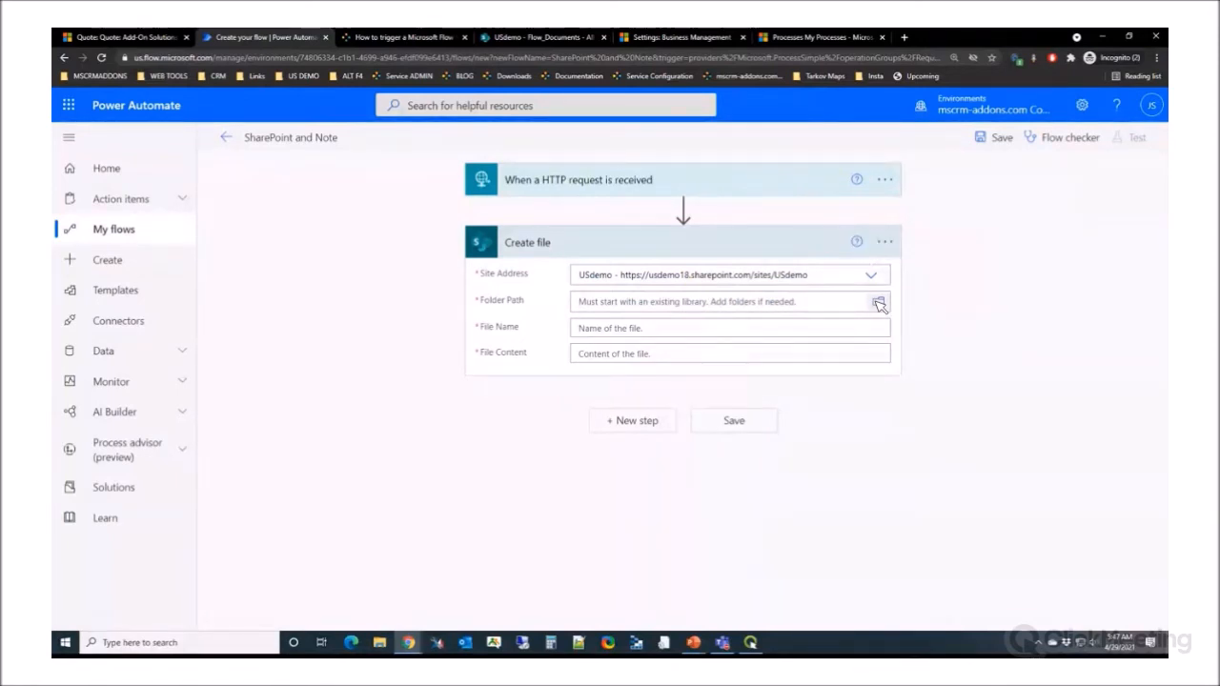
left_click(879, 303)
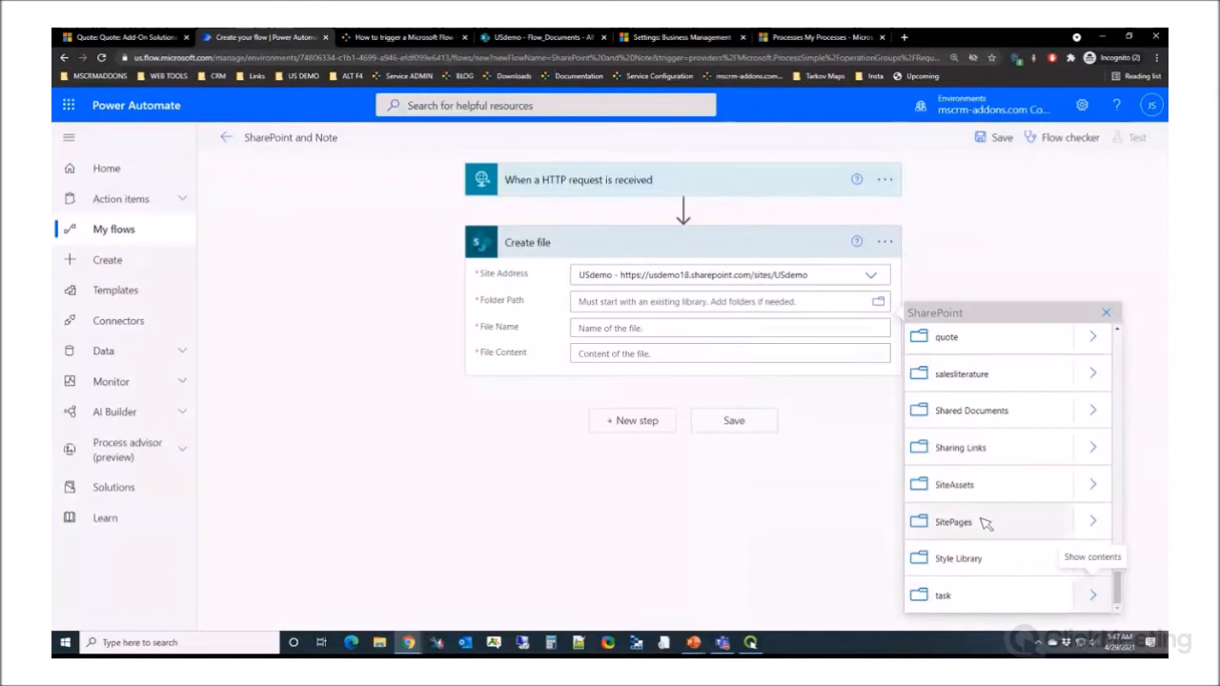
left_click_drag(1118, 597, 1100, 400)
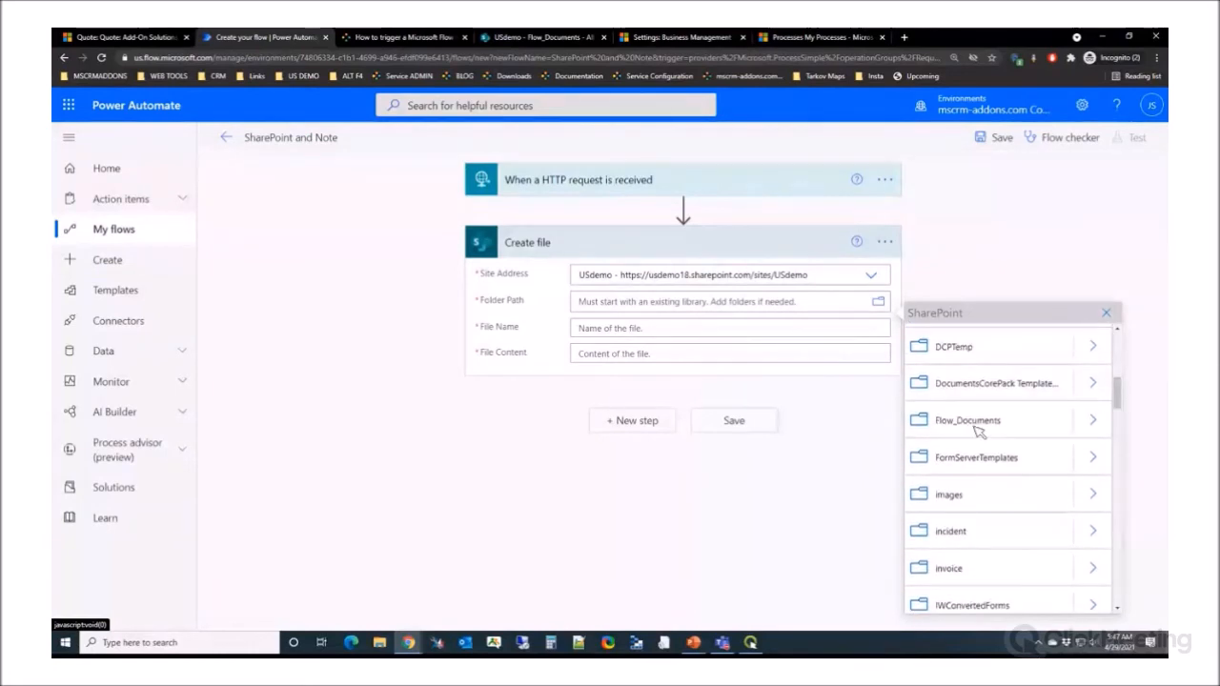
left_click(969, 426)
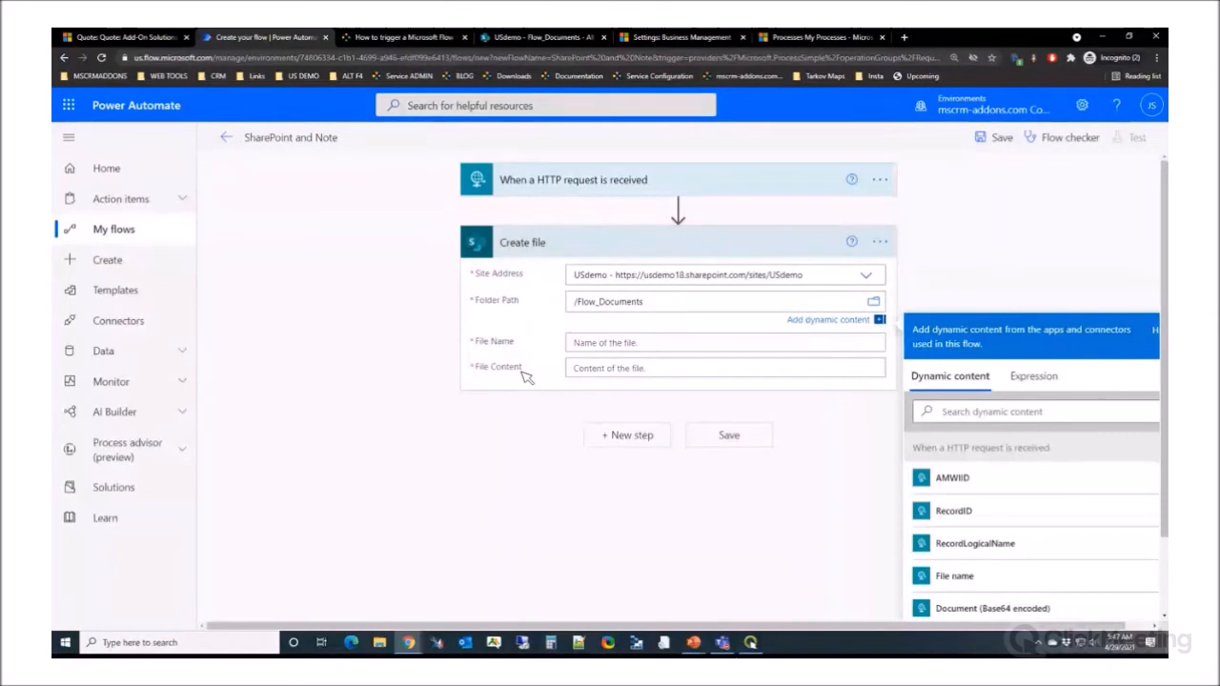
Set the Create file action's File Name to the trigger's "File name" dynamic content
left_click(606, 345)
scroll(1055, 273, "down", 2)
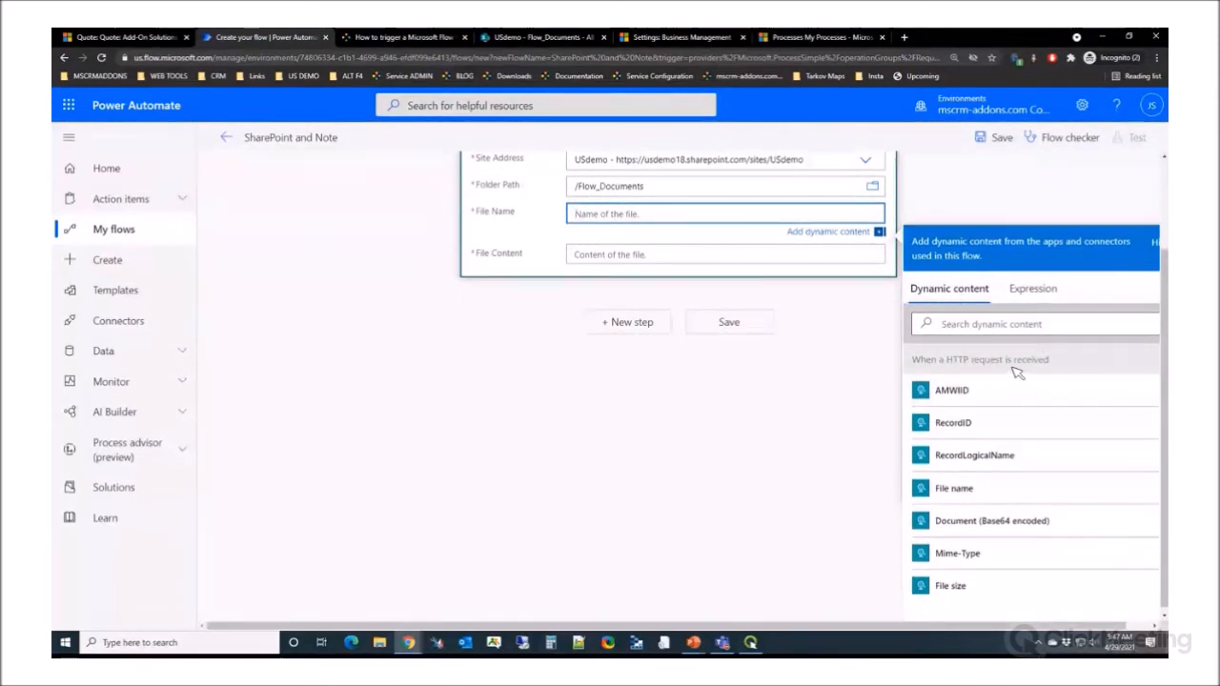
left_click(956, 488)
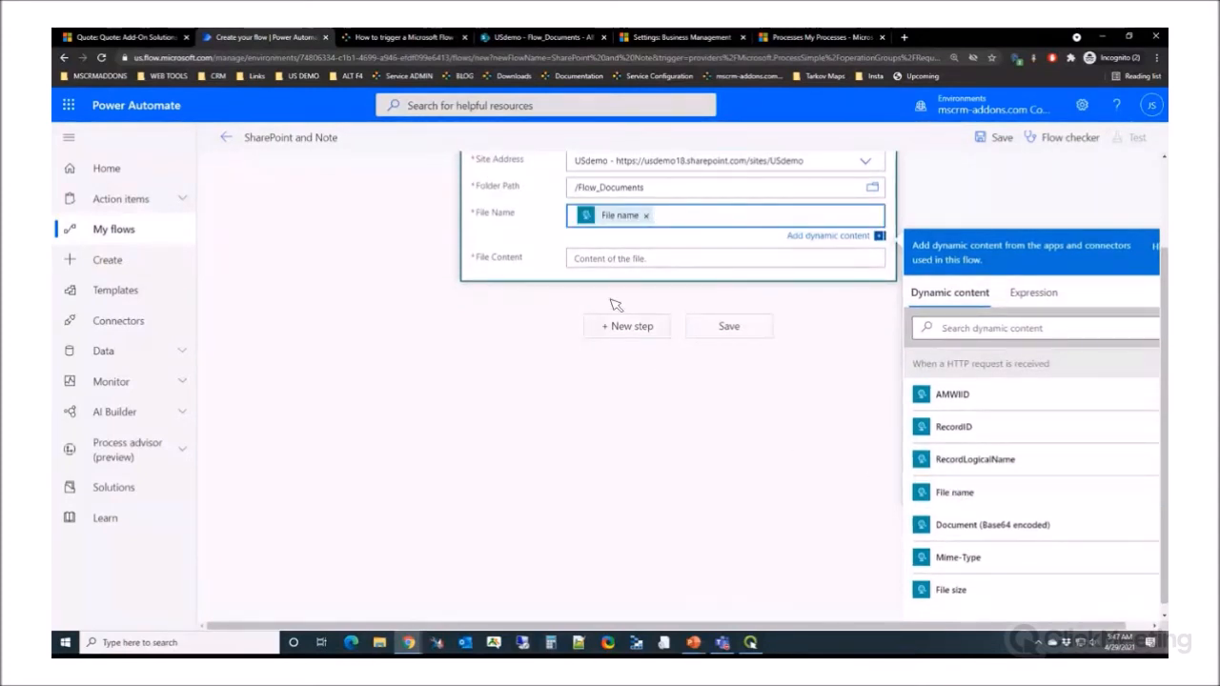
Start an expression for the Create file action's File Content using the base64ToBinary() function
left_click(593, 262)
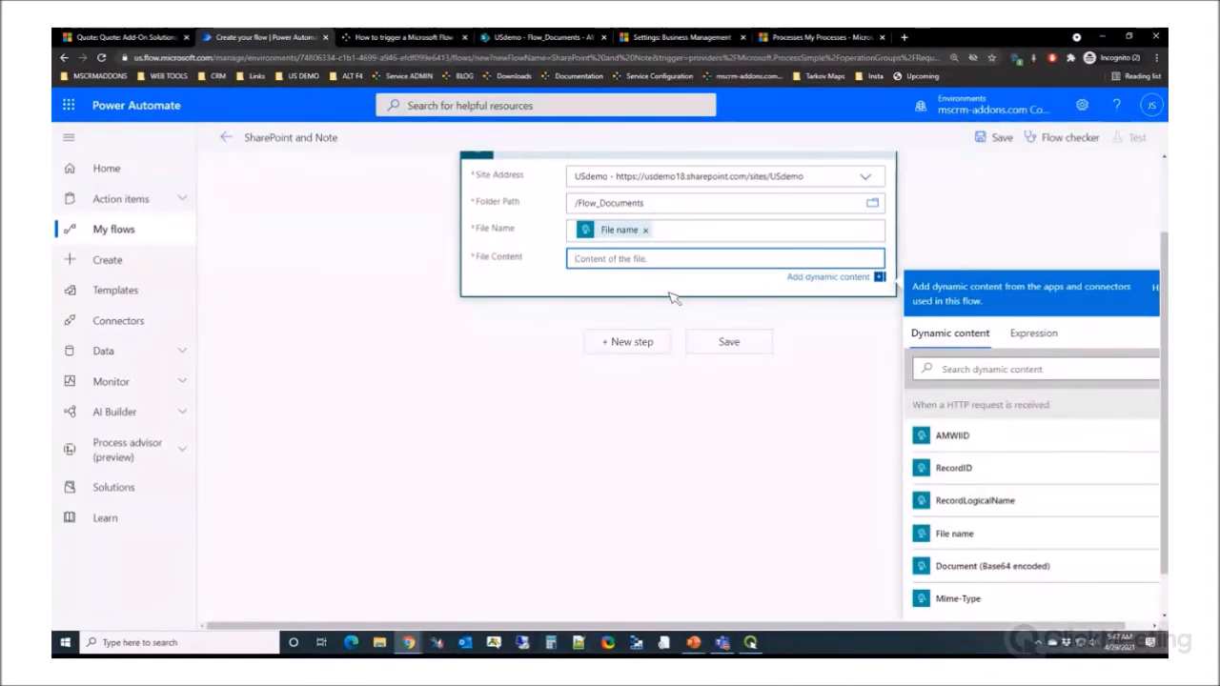
left_click(1039, 333)
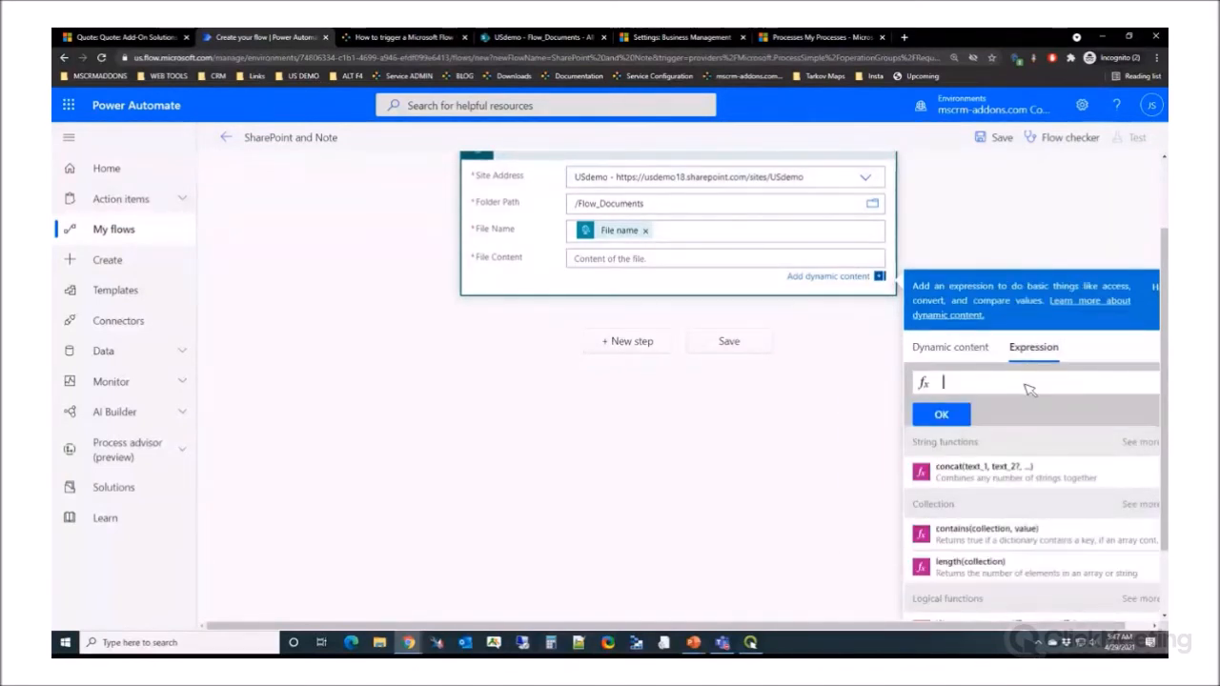
type("base5")
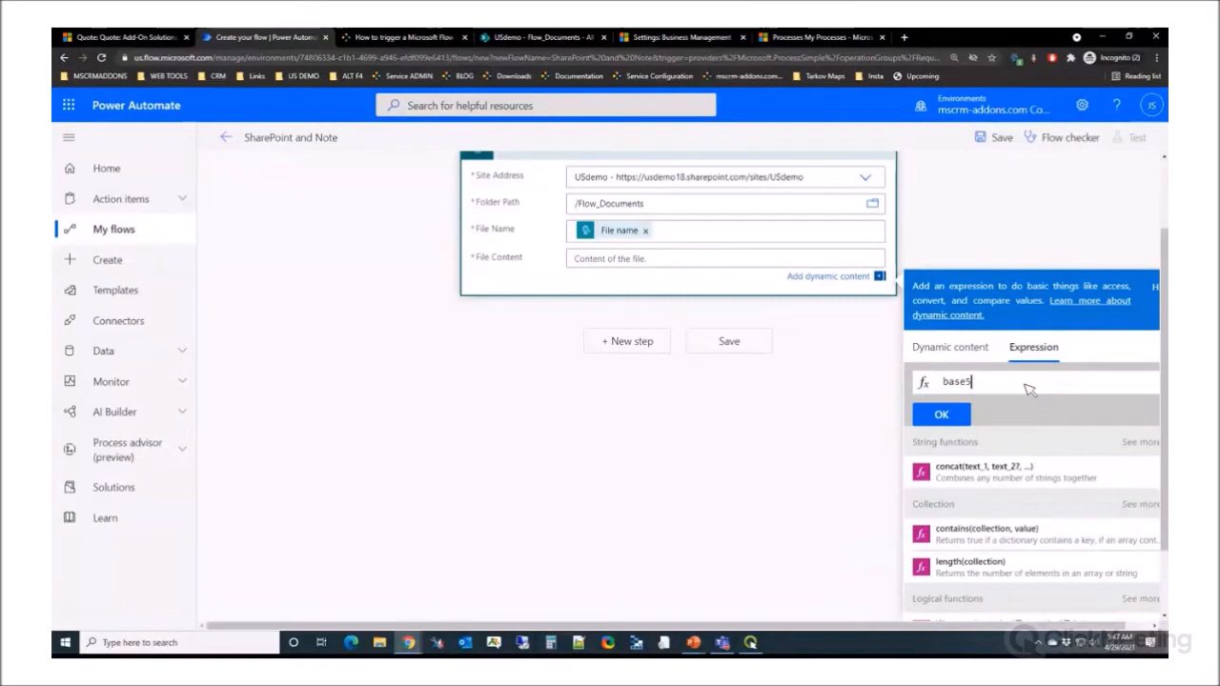
key("BackSpace")
type("64")
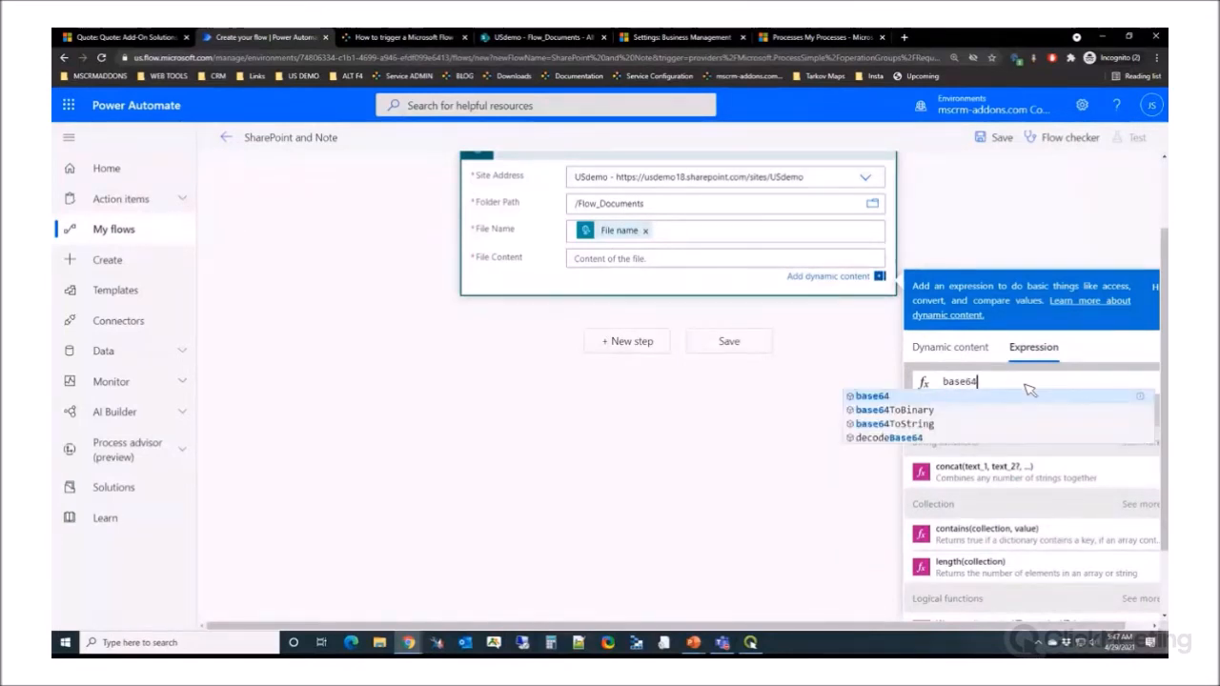
left_click(881, 411)
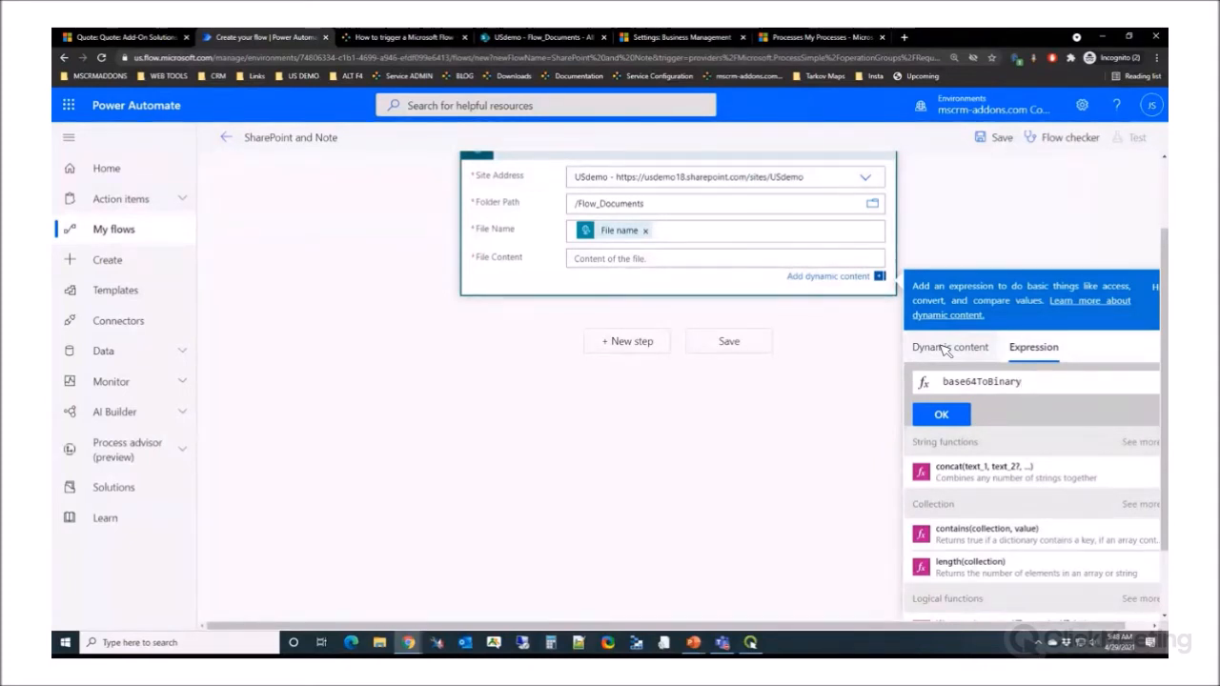
type("(")
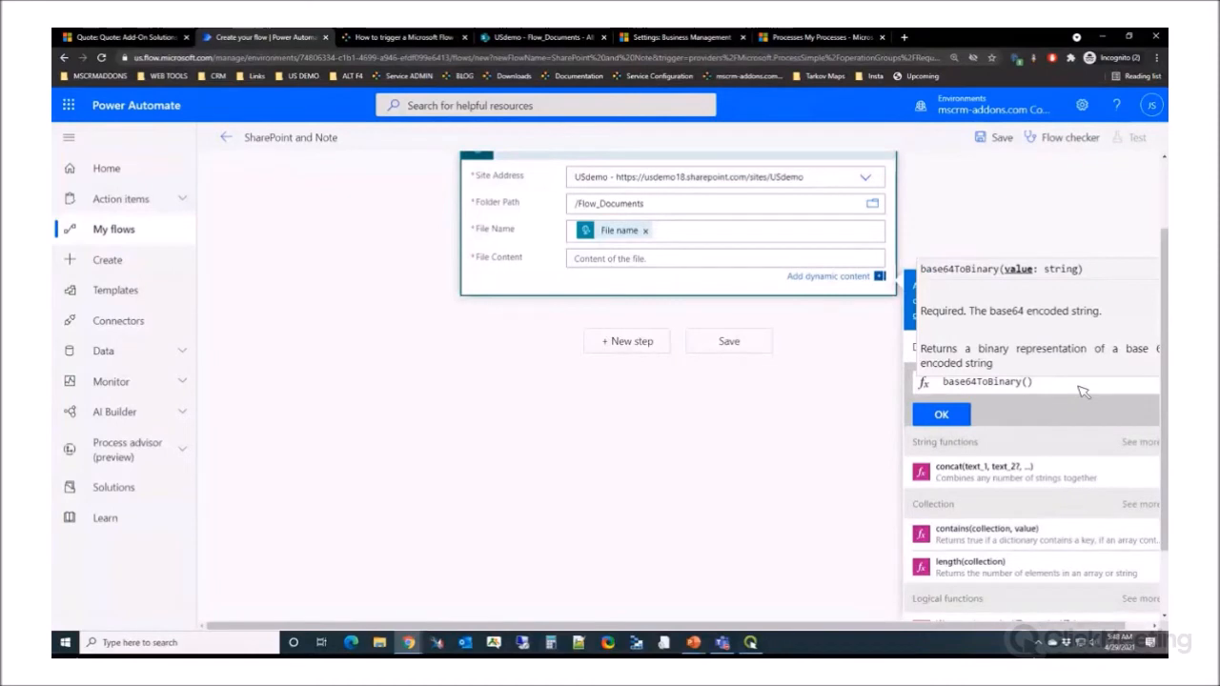
left_click(1028, 391)
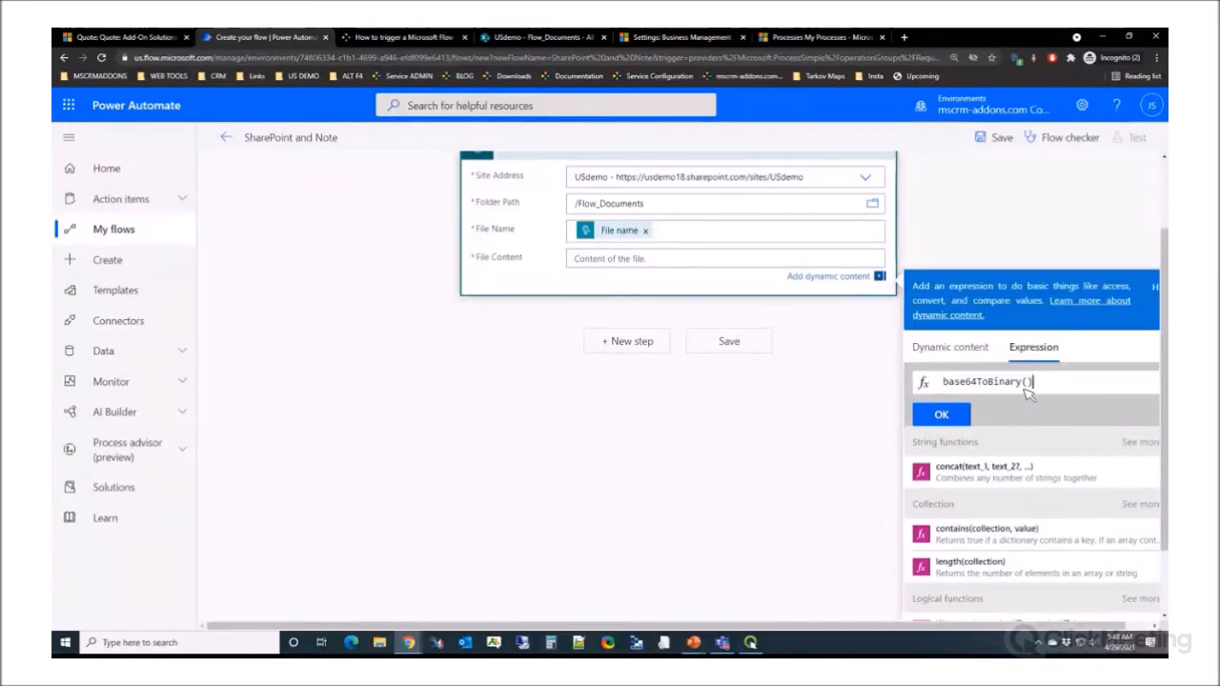
Insert the trigger's "Document (Base64 encoded)" content into the base64ToBinary() expression and apply it to the Create file action's File Content
left_click(949, 348)
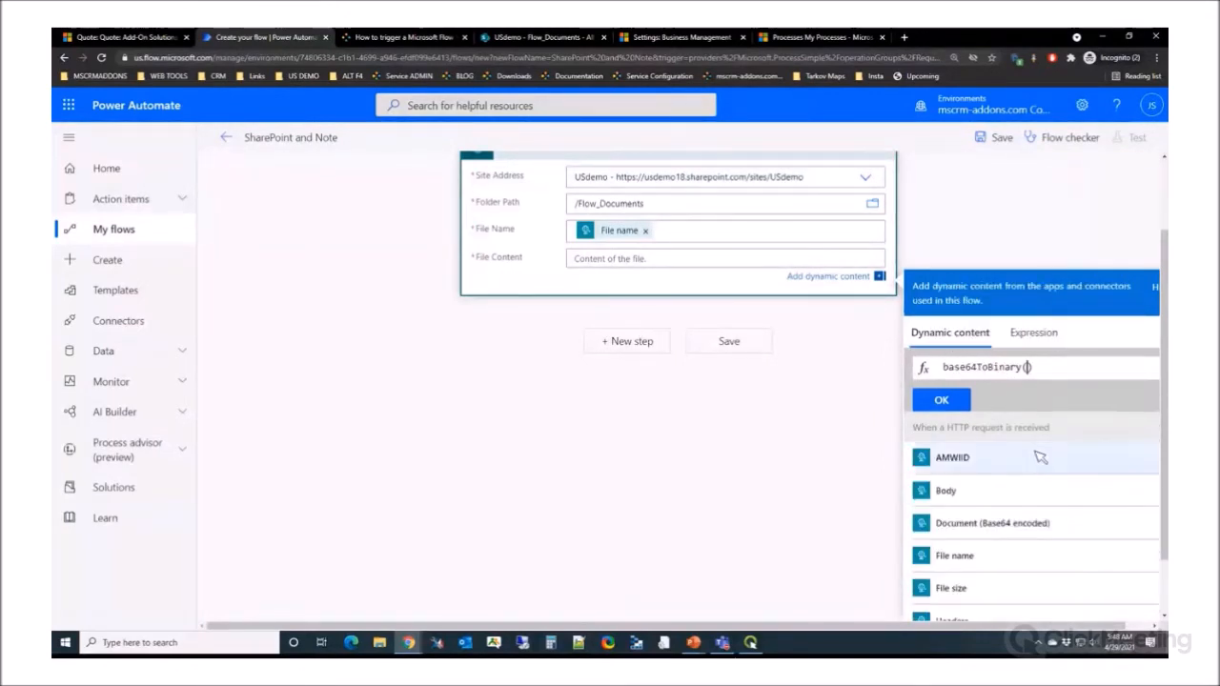
left_click(967, 527)
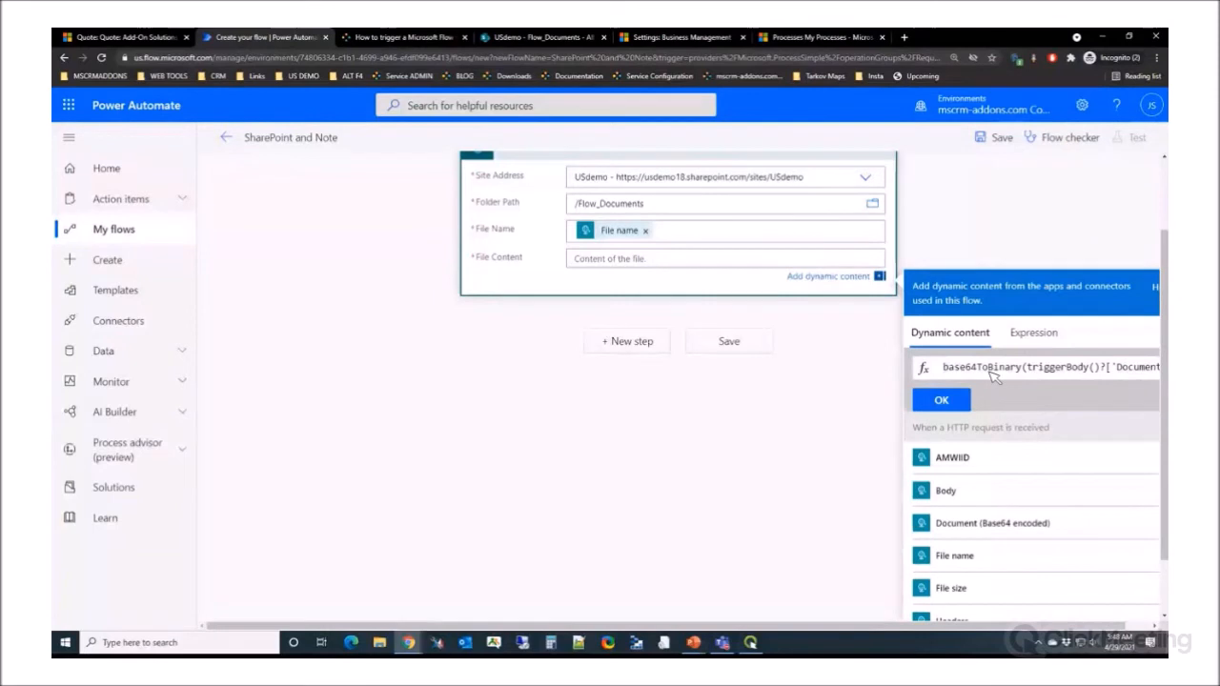
left_click(721, 265)
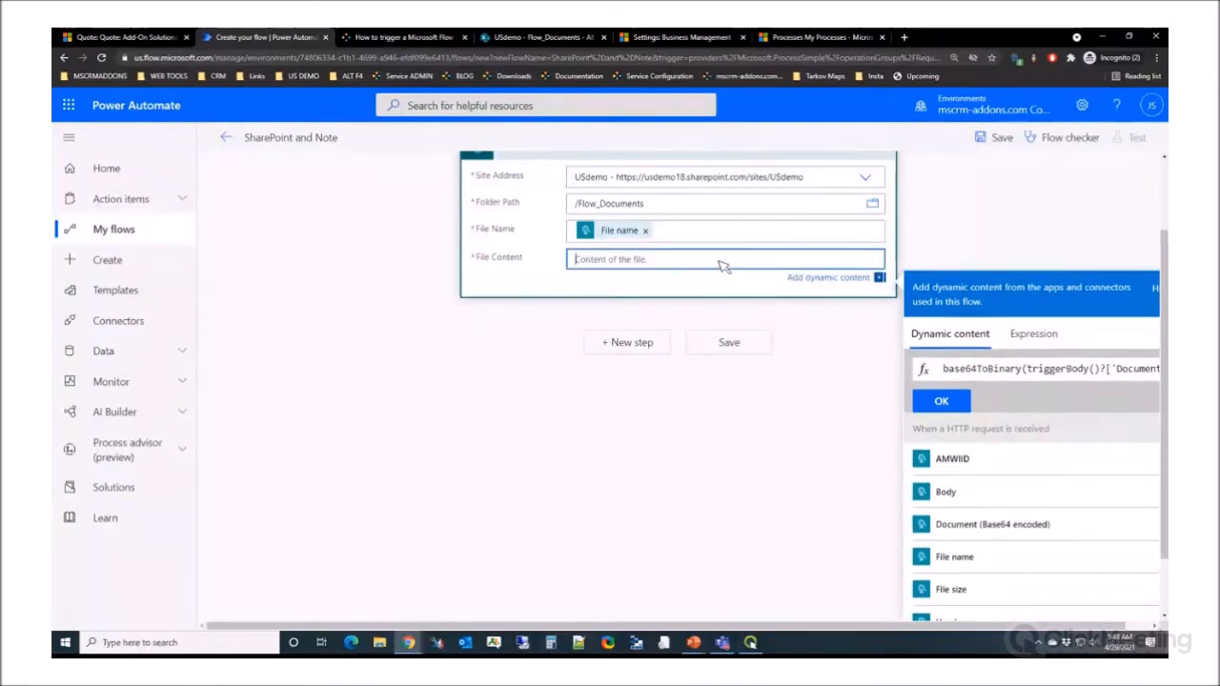
scroll(1014, 534, "down", 3)
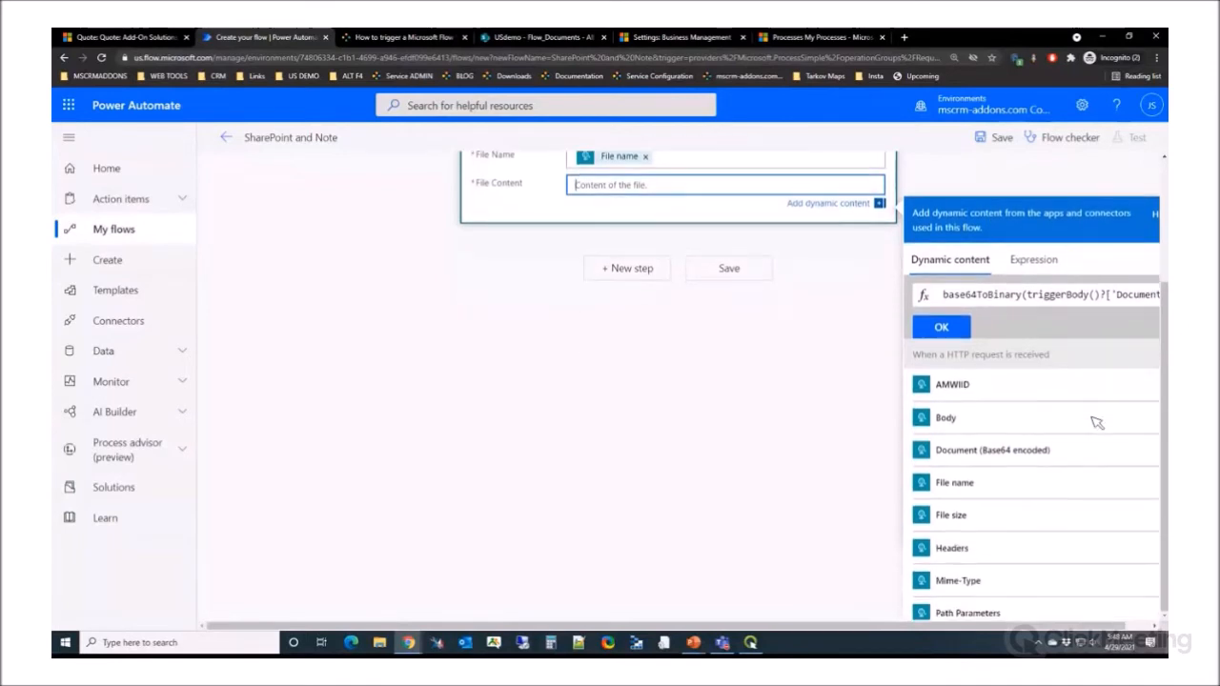
left_click(946, 328)
scroll(704, 396, "up", 3)
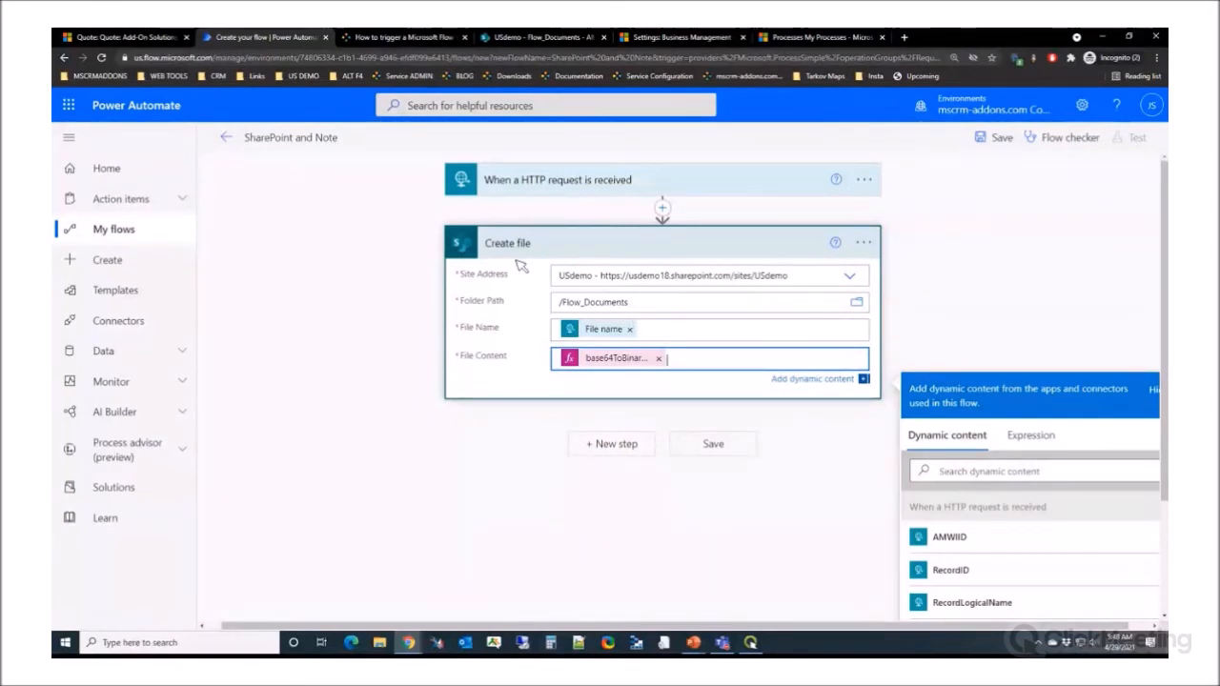
left_click(975, 305)
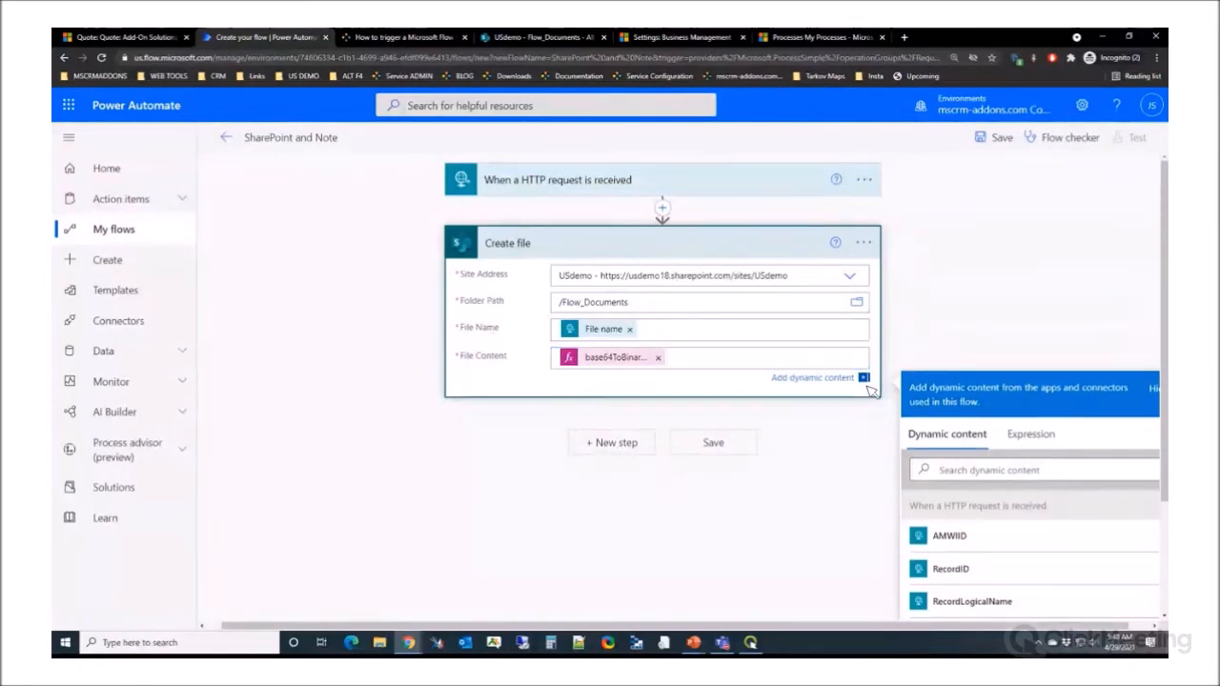
Add a new step after Create file using the Microsoft Dataverse "Add a new row" action, dismissing the connector tip
left_click(635, 430)
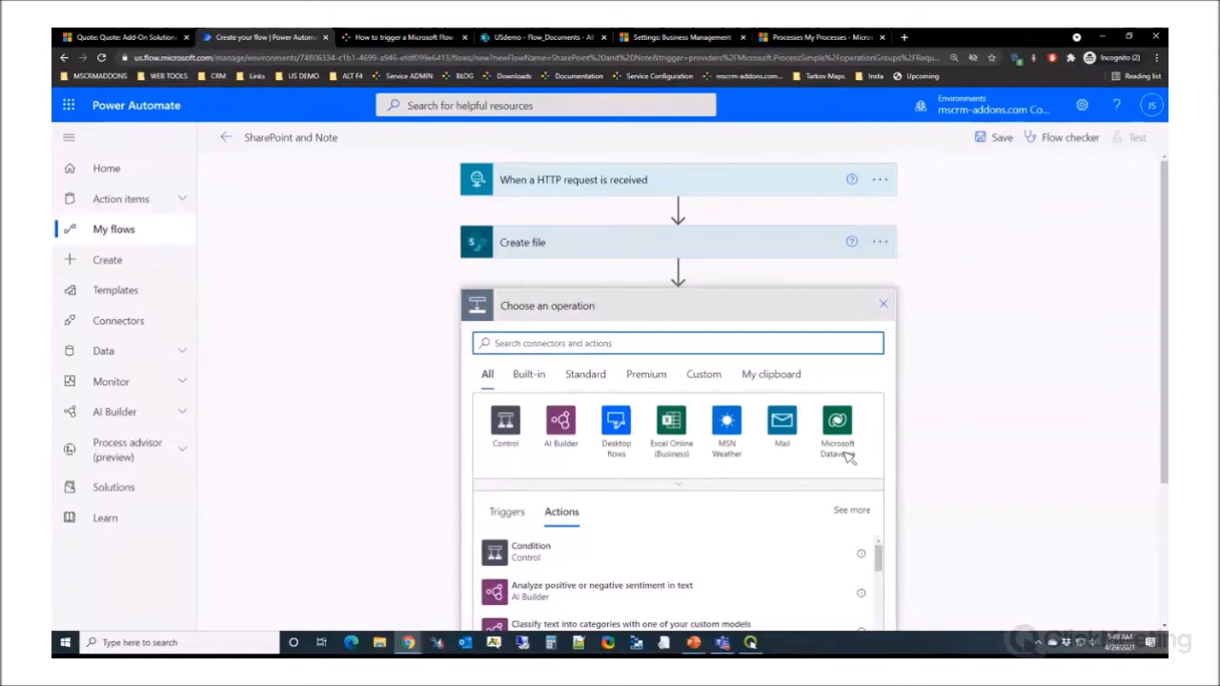
left_click(839, 431)
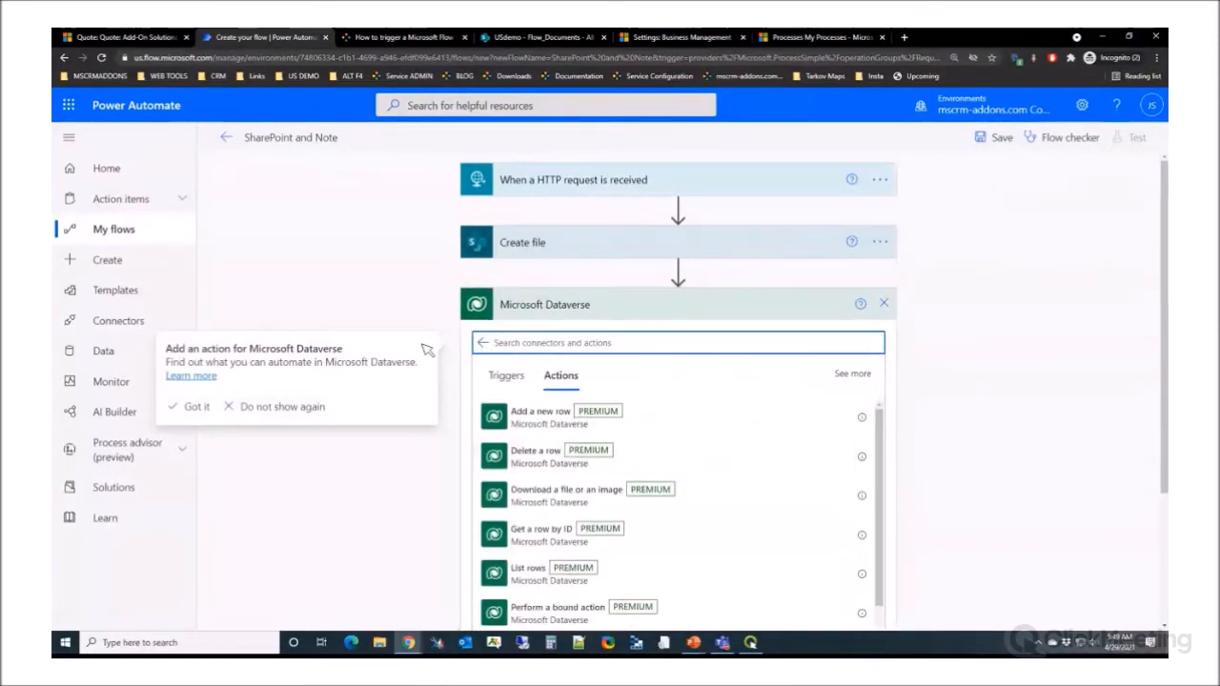
left_click(196, 407)
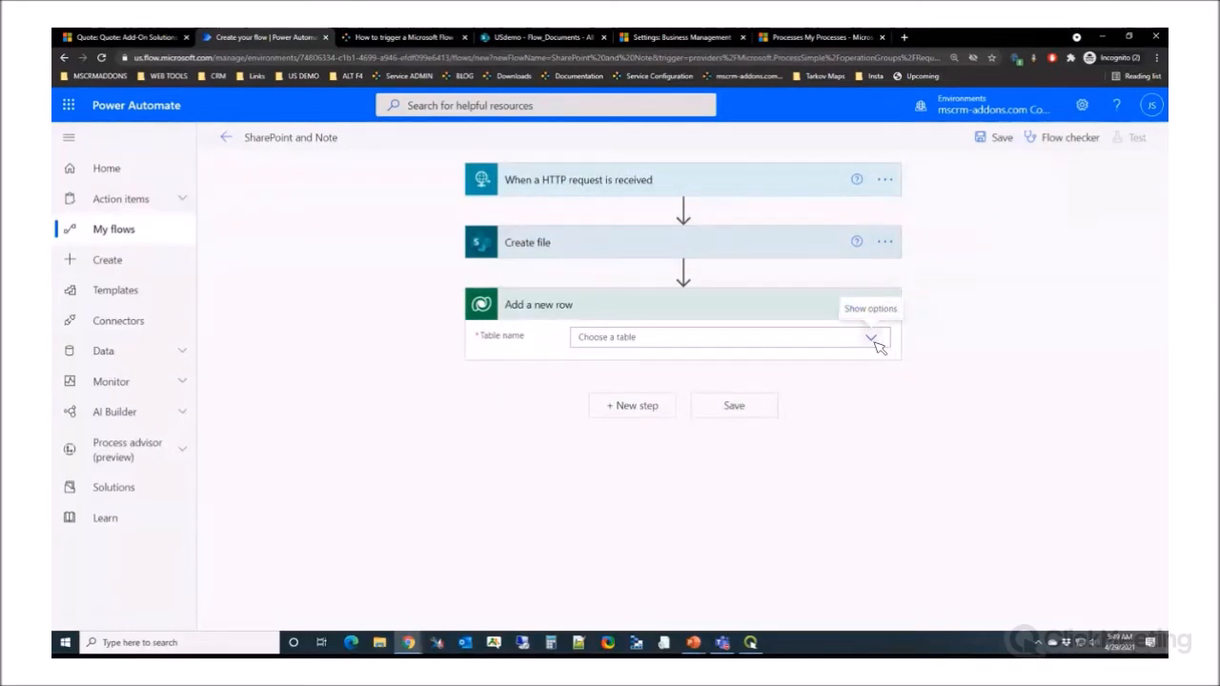
Set the Add a new row action's table name to Notes, searching for "note"
left_click(871, 338)
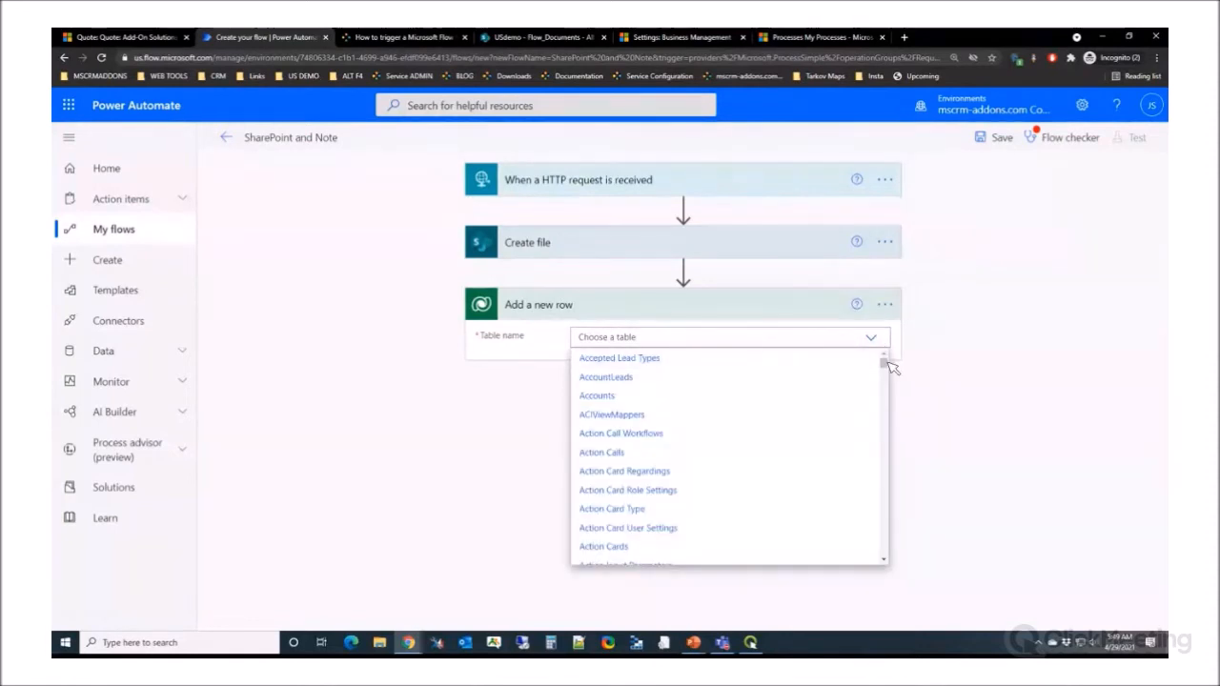
left_click_drag(886, 362, 886, 408)
left_click(689, 339)
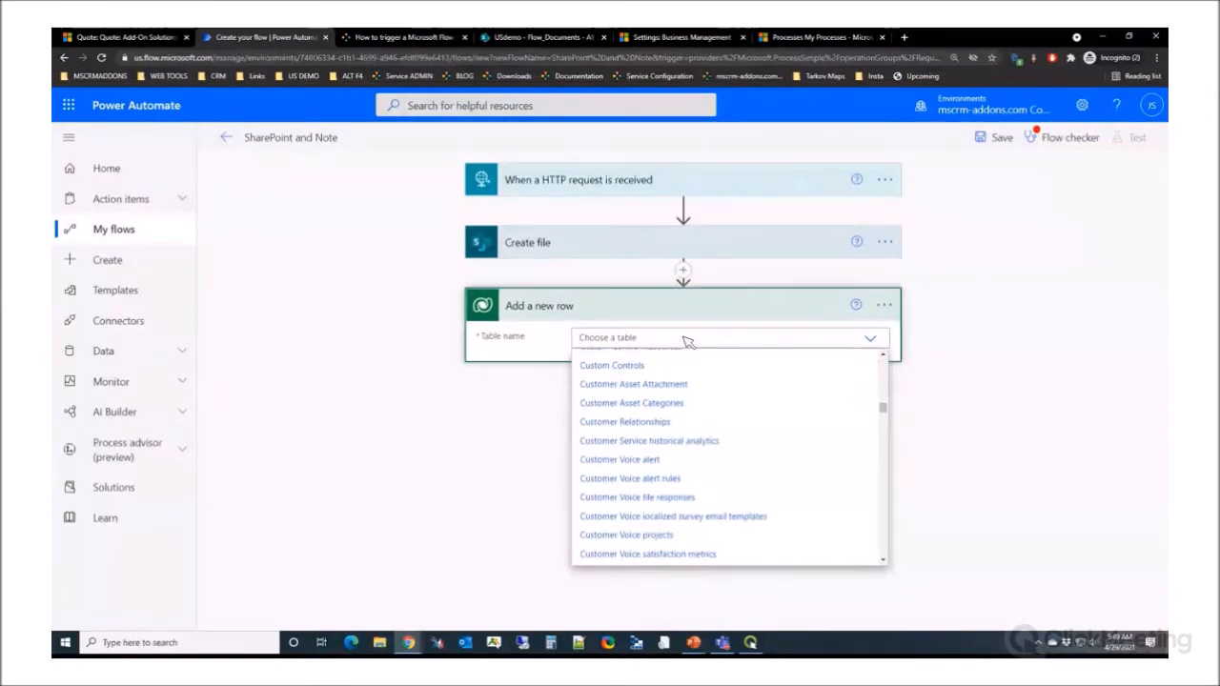
type("note")
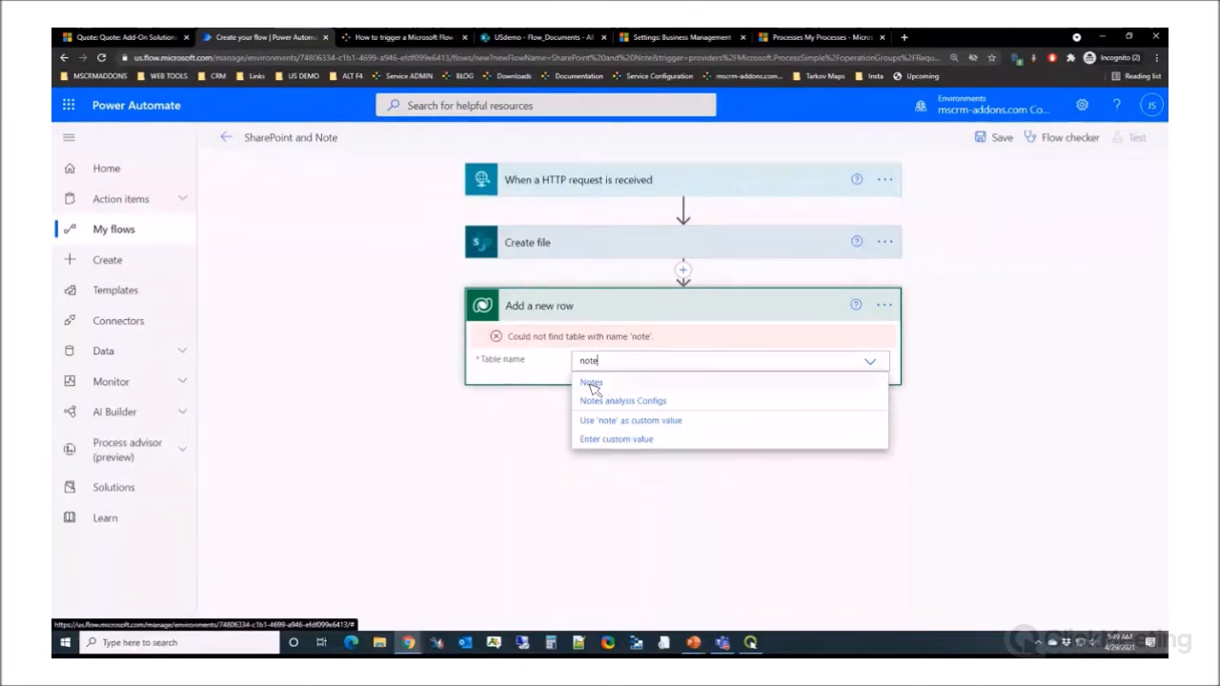
left_click(593, 382)
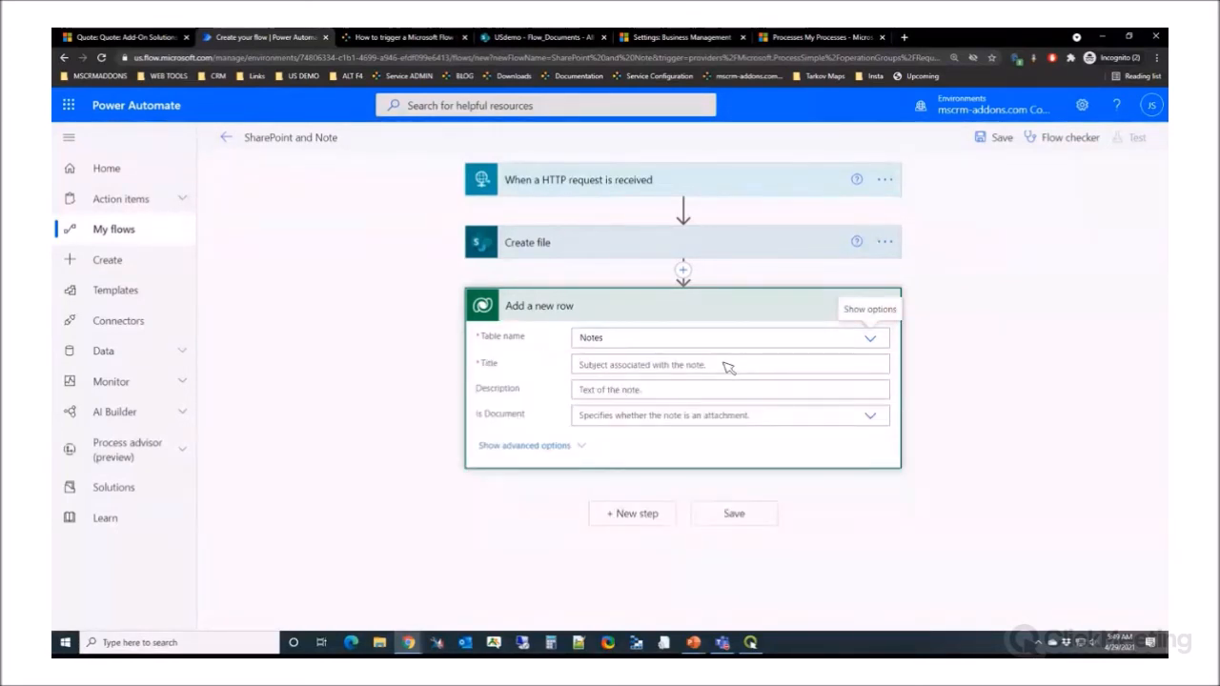
Set the note's Title to "Quote save to Sharepoint"
left_click(723, 367)
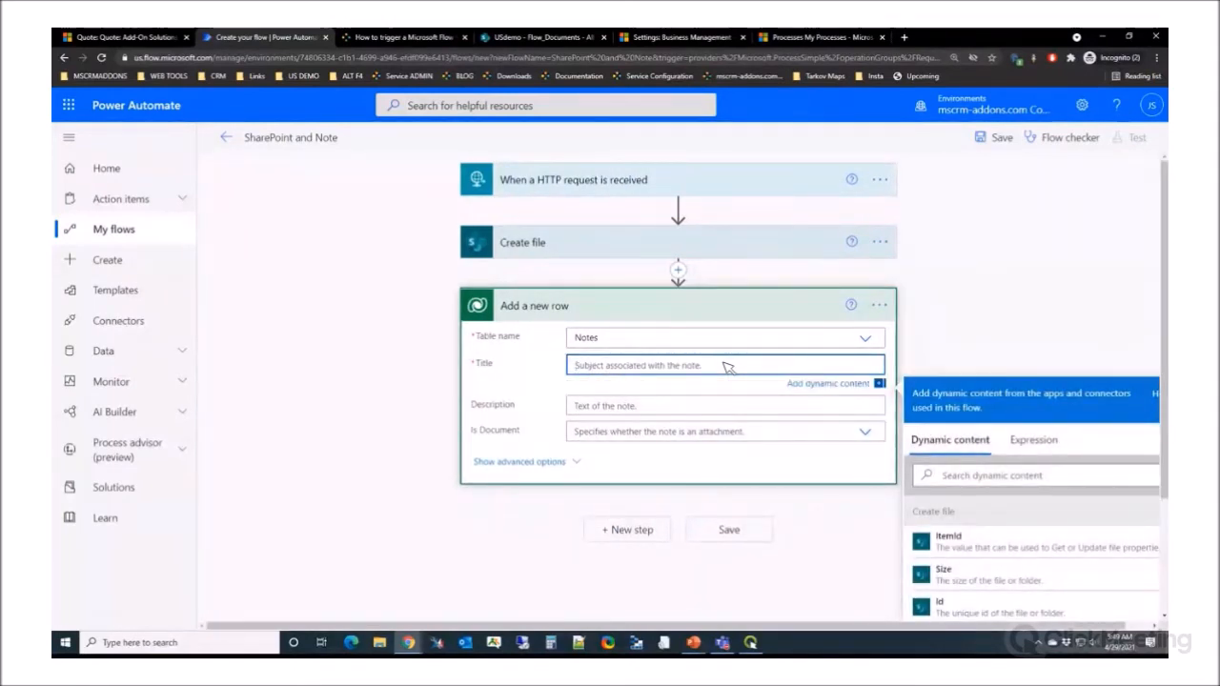
type("Quote")
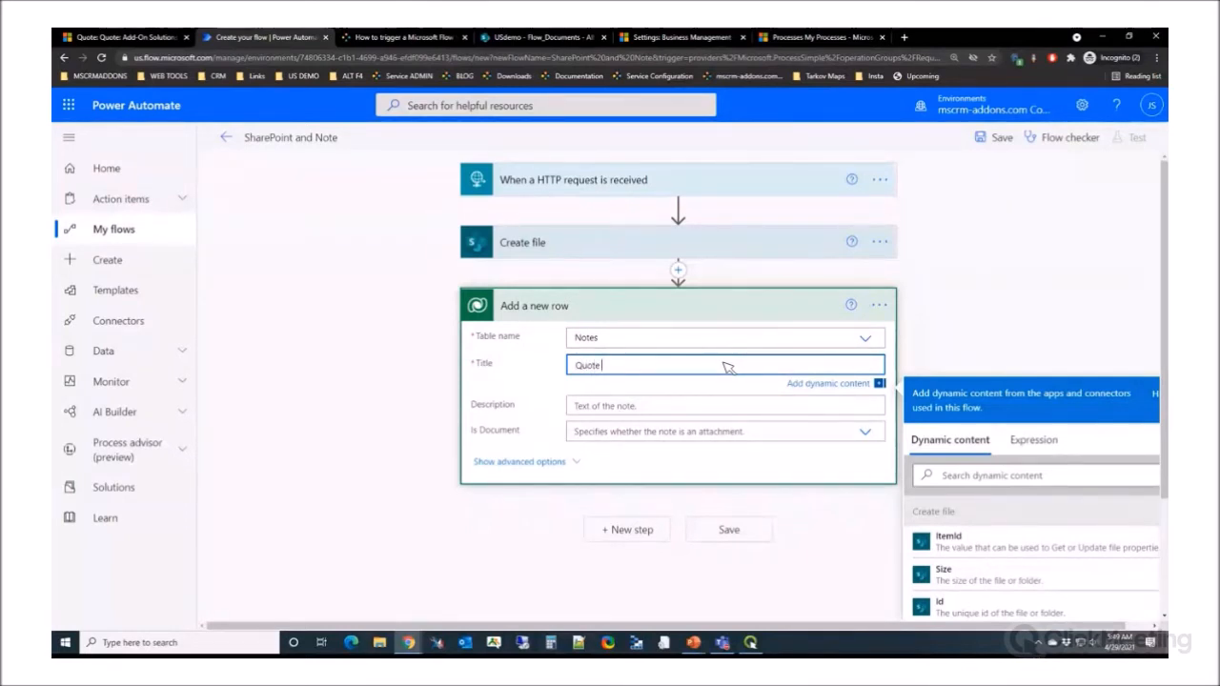
type(" save")
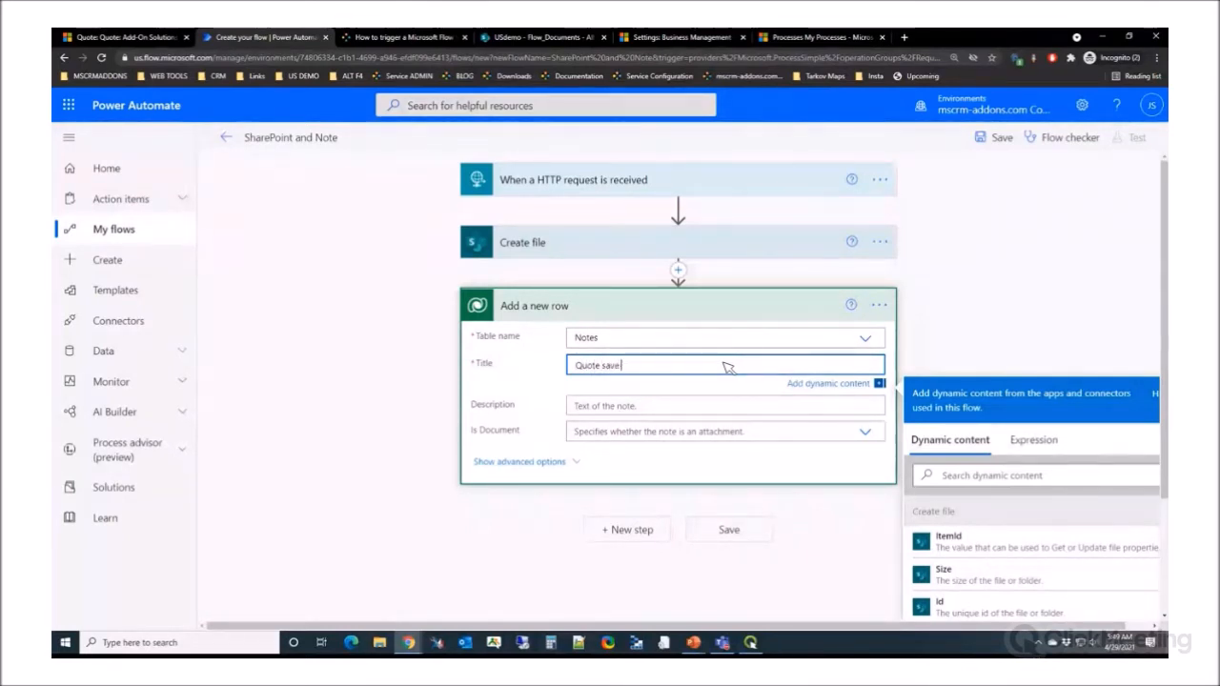
type(" to Sharep")
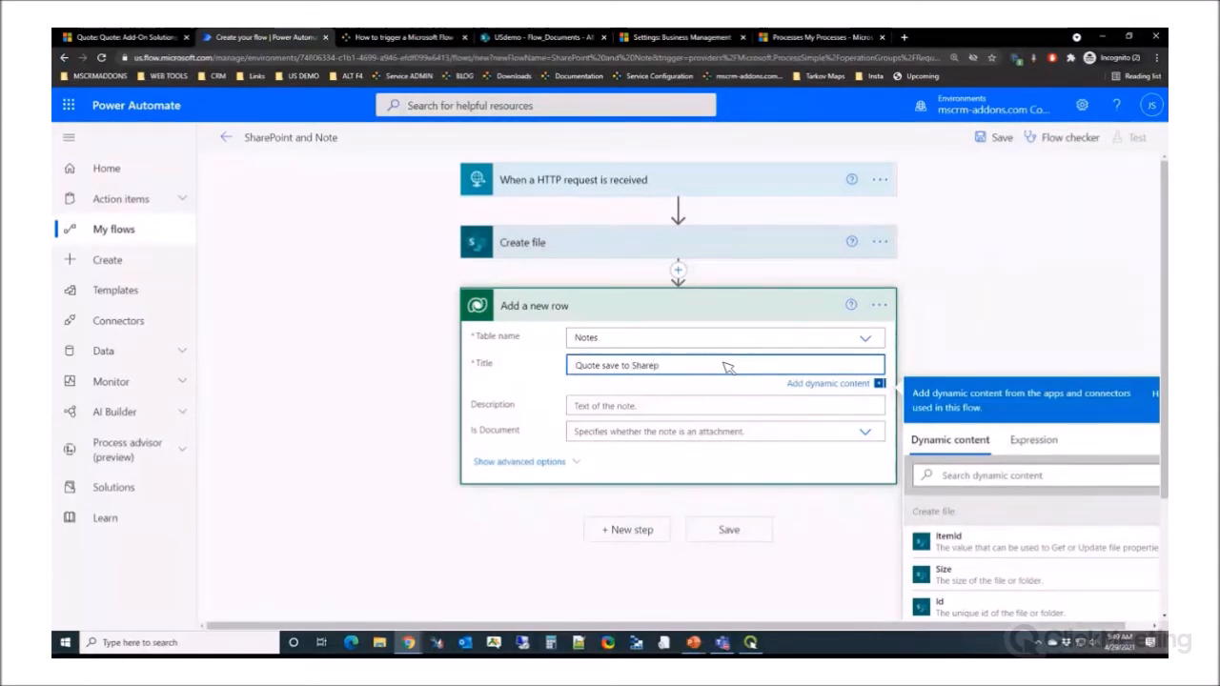
type("oint")
left_click(598, 408)
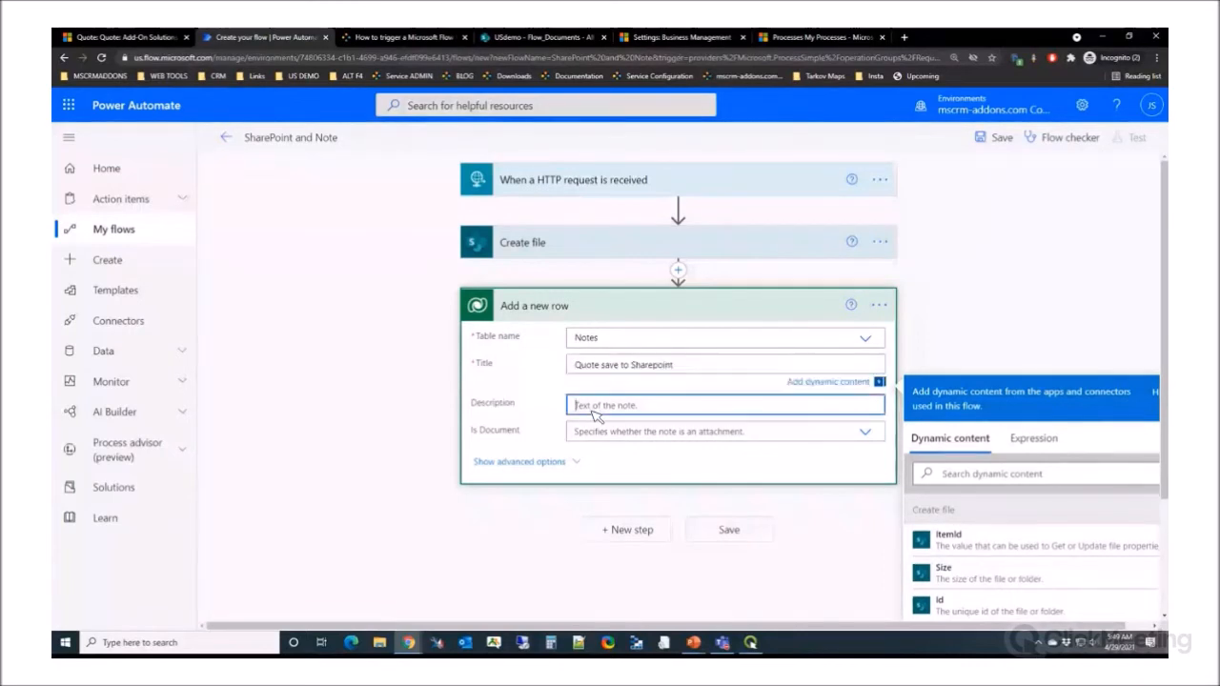
left_click(56, 389)
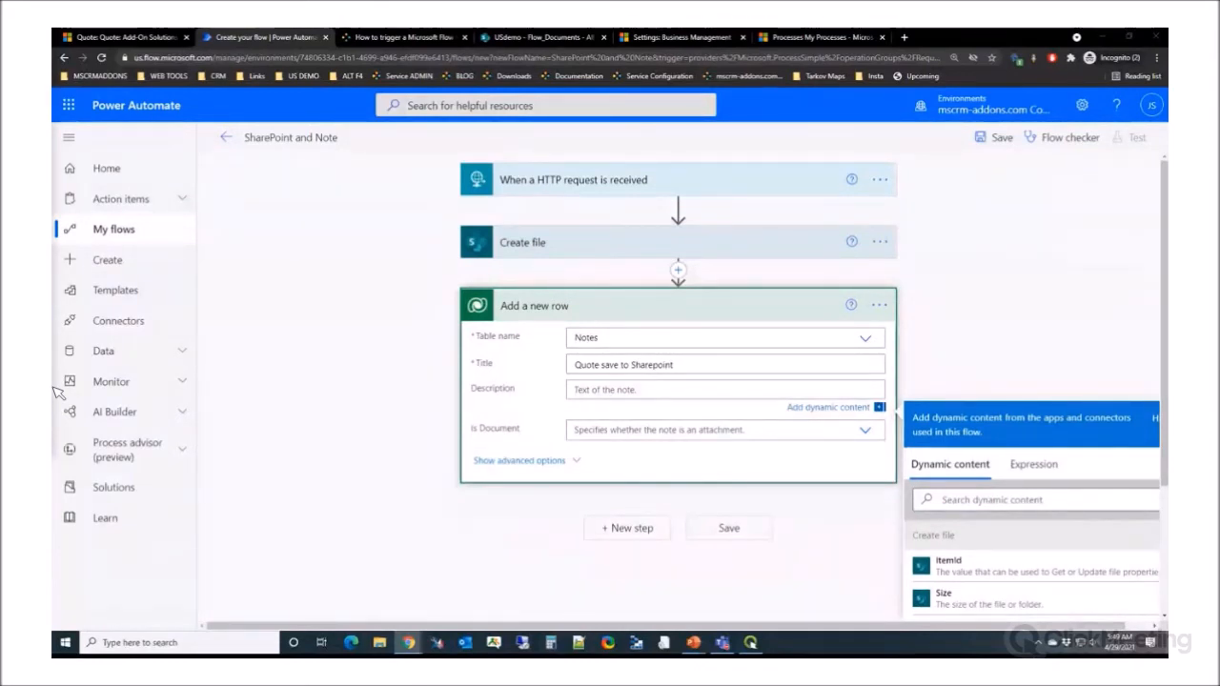
left_click(601, 399)
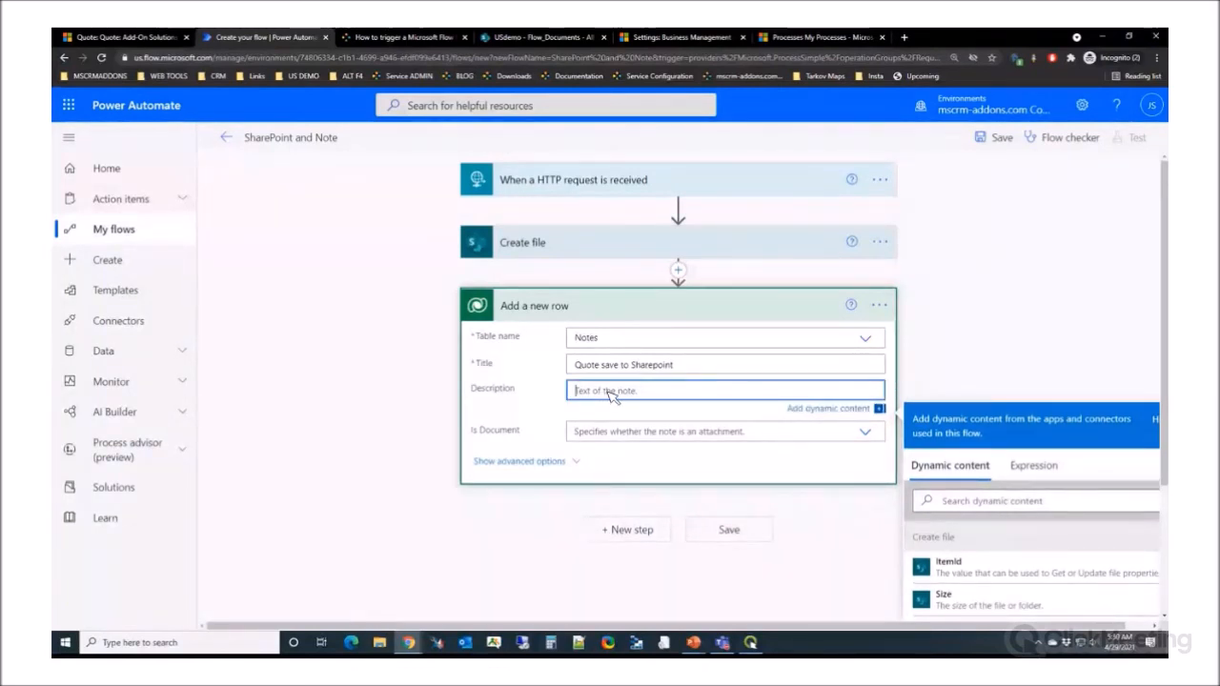
left_click(56, 369)
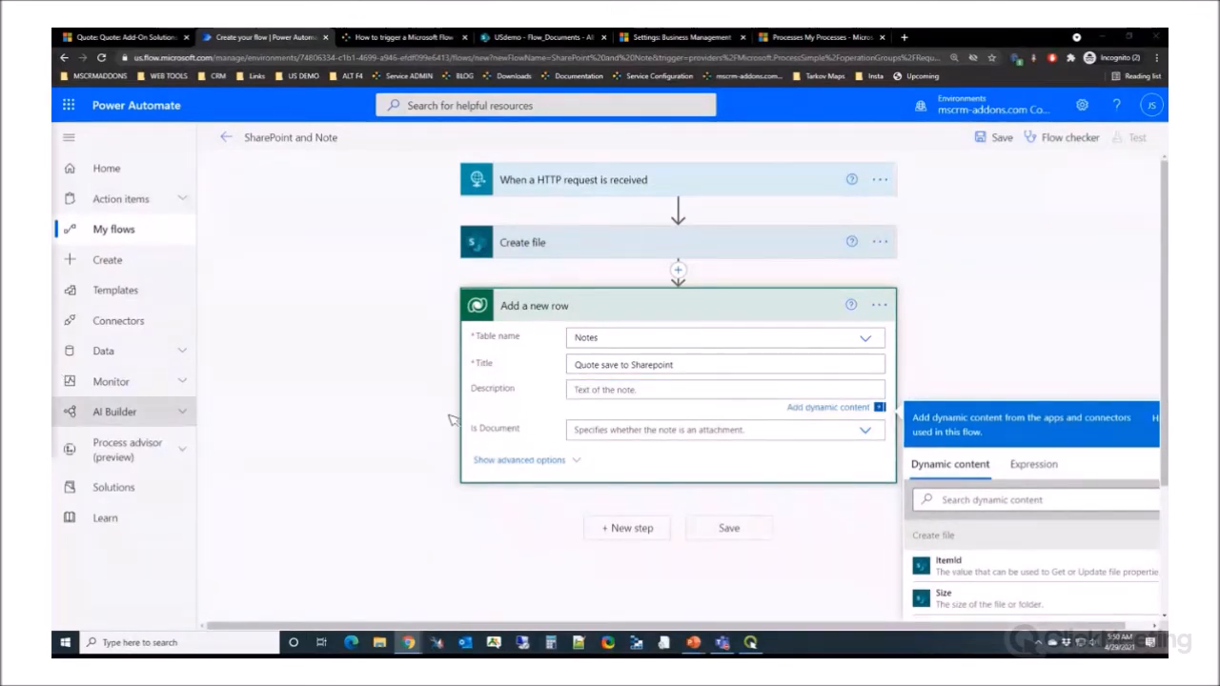
With the note's Description ready for entry, switch to the SharePoint Flow_Documents library and copy the site part of its URL, up to USdemo
left_click(584, 392)
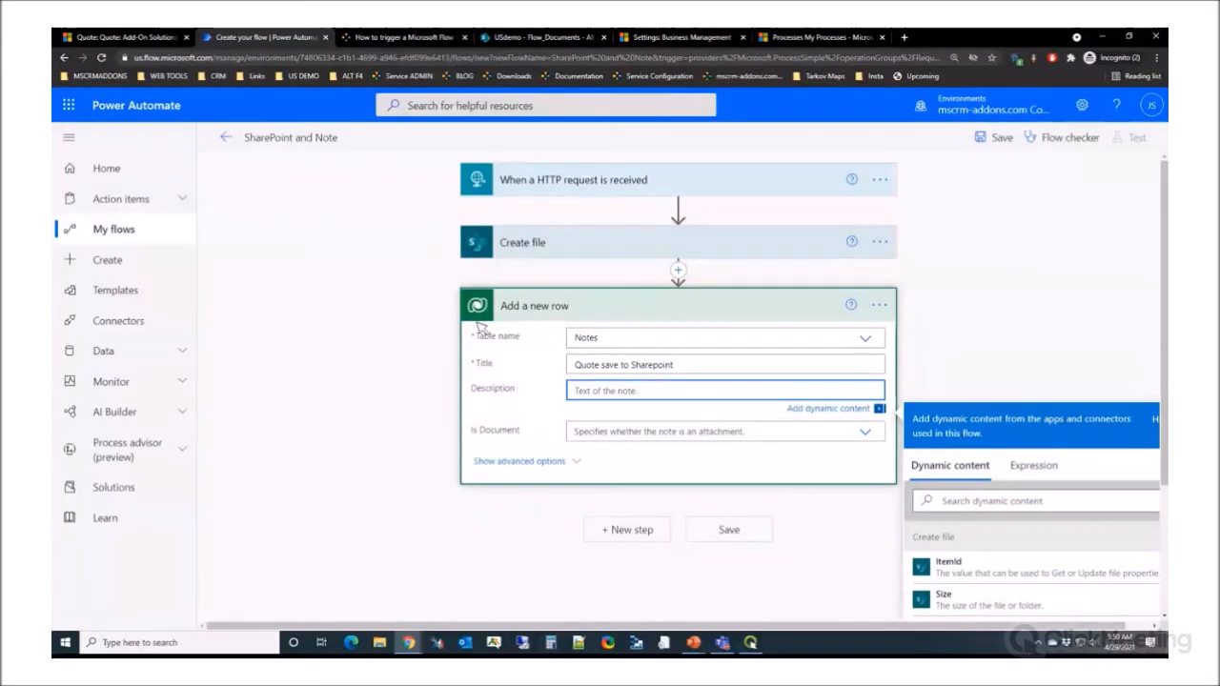
left_click(543, 36)
left_click_drag(139, 59, 353, 62)
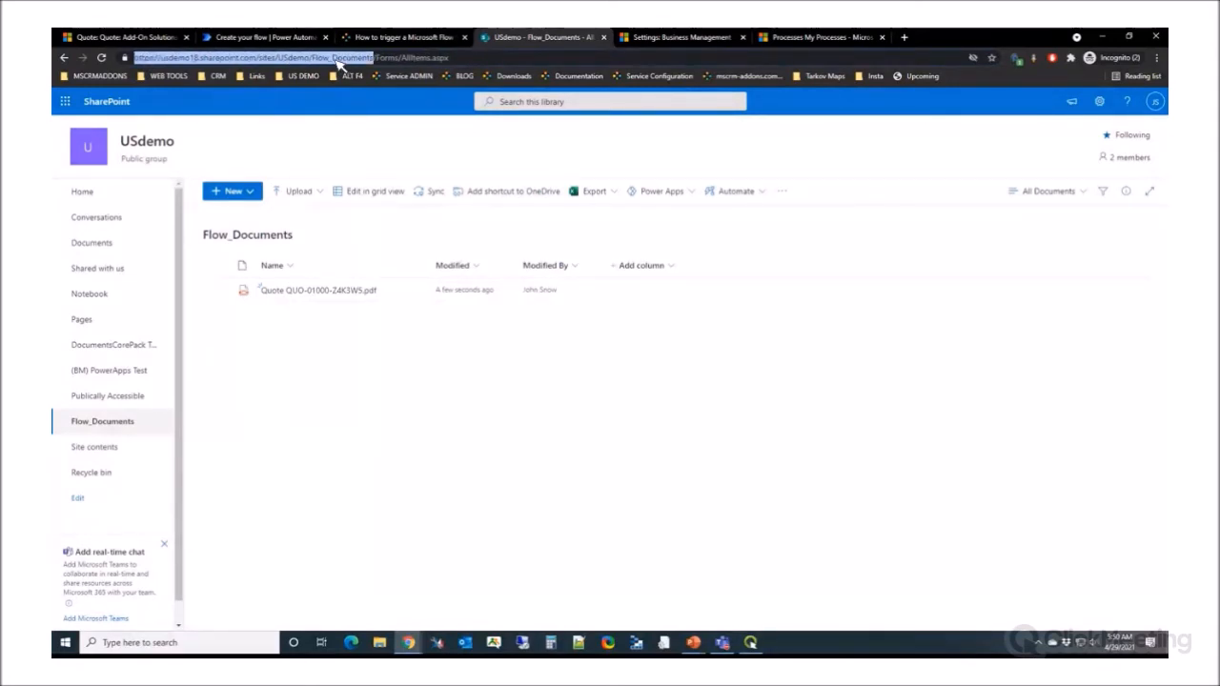
left_click(341, 60)
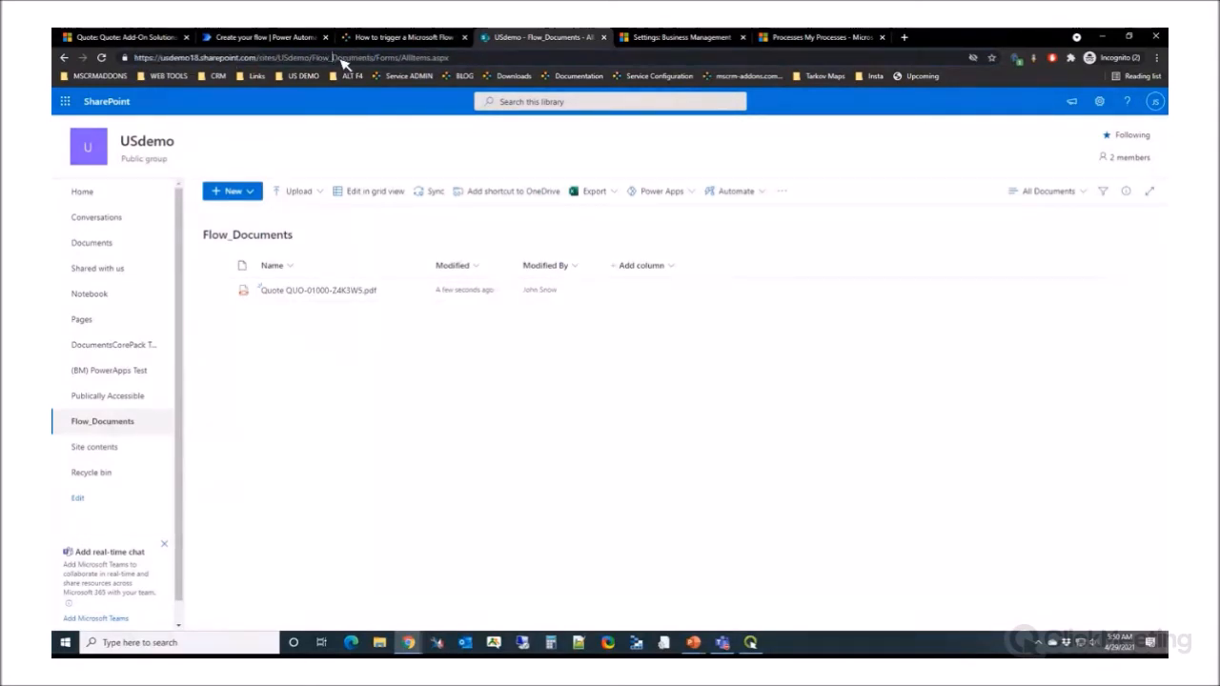
left_click_drag(311, 59, 135, 59)
right_click(157, 57)
left_click(190, 117)
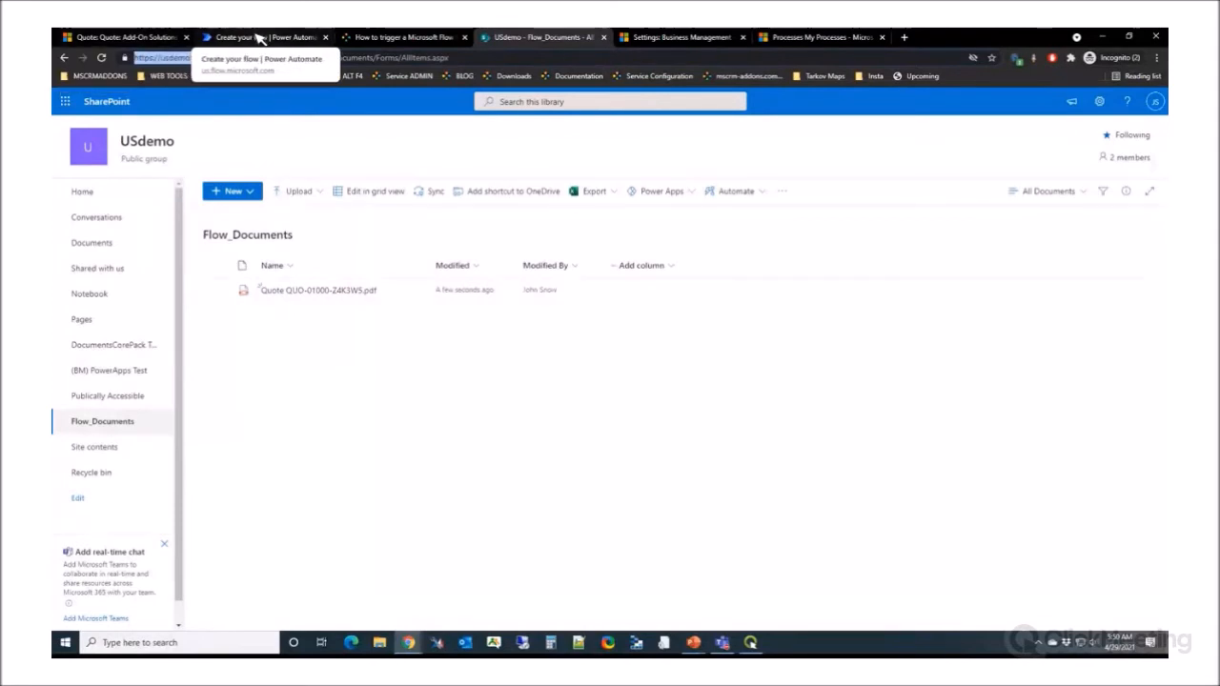
left_click(329, 42)
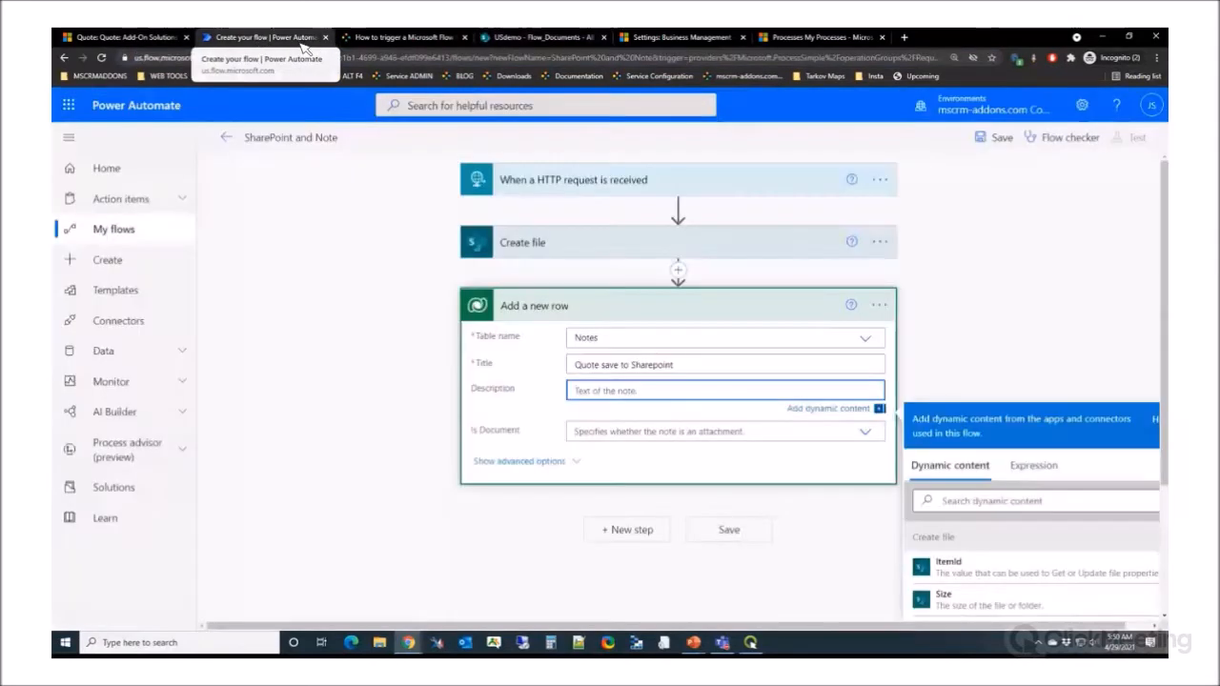
key("ctrl+v")
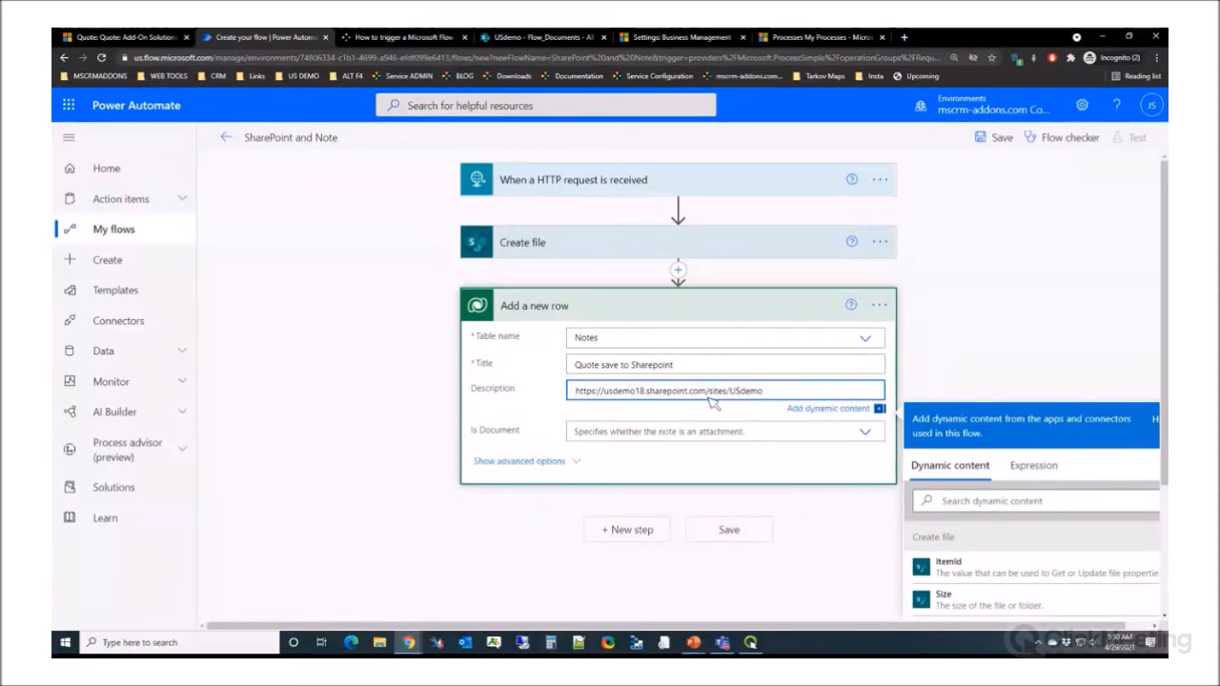
scroll(572, 401, "down", 1)
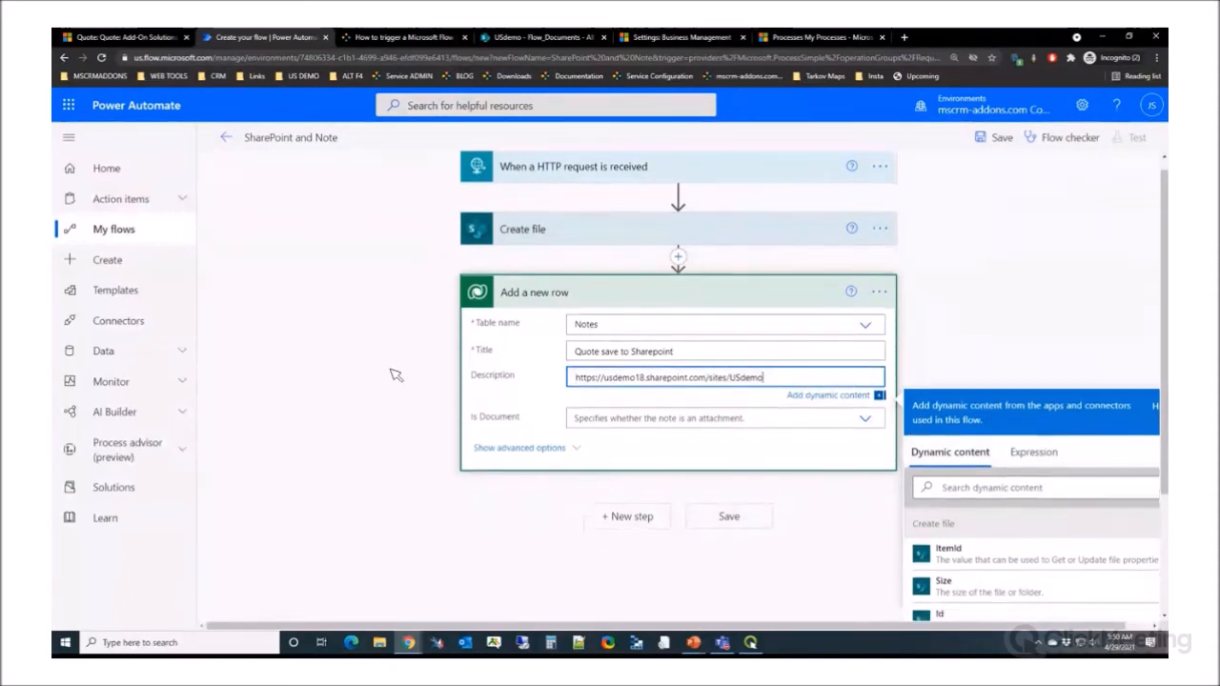
Append the Create file action's Path value to the note's Description URL, then check the file in the SharePoint Flow_Documents library
scroll(996, 506, "down", 2)
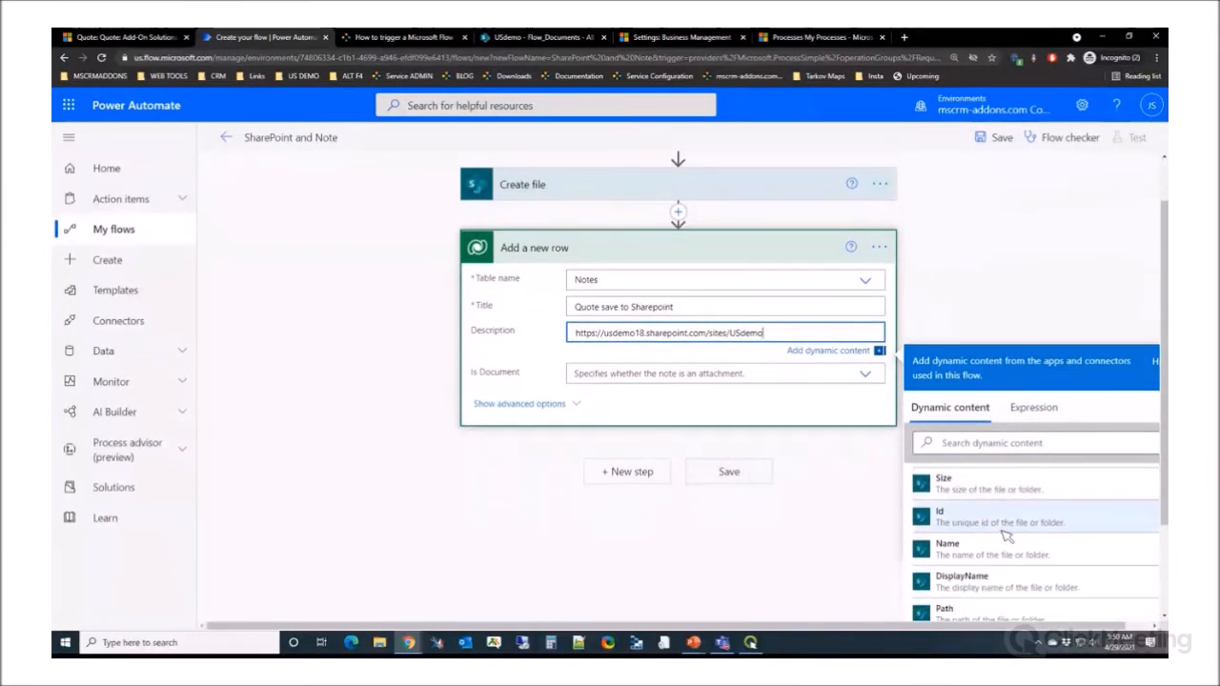
scroll(1000, 557, "down", 1)
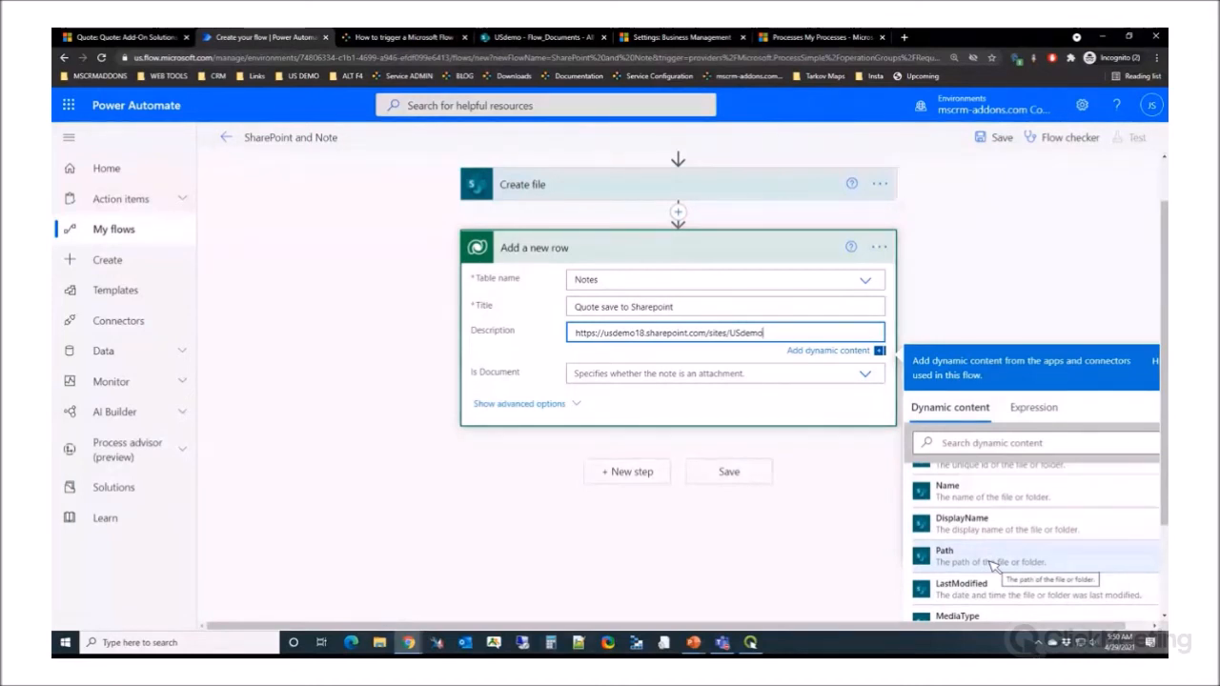
left_click(992, 559)
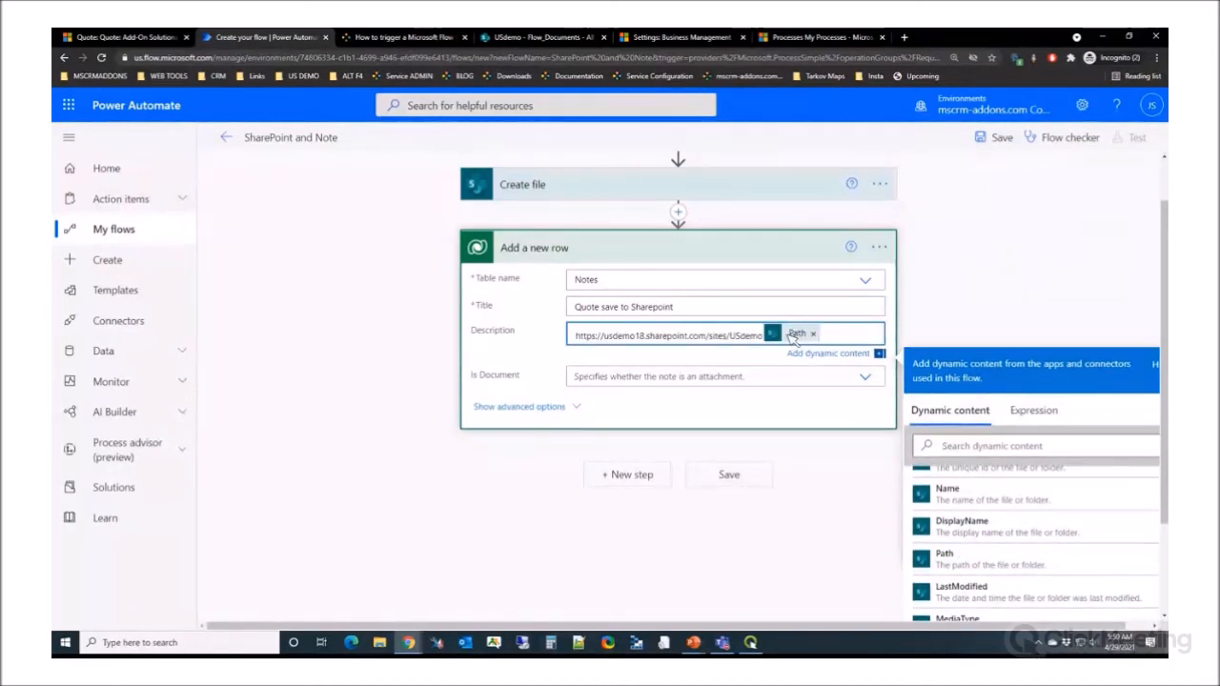
left_click(551, 38)
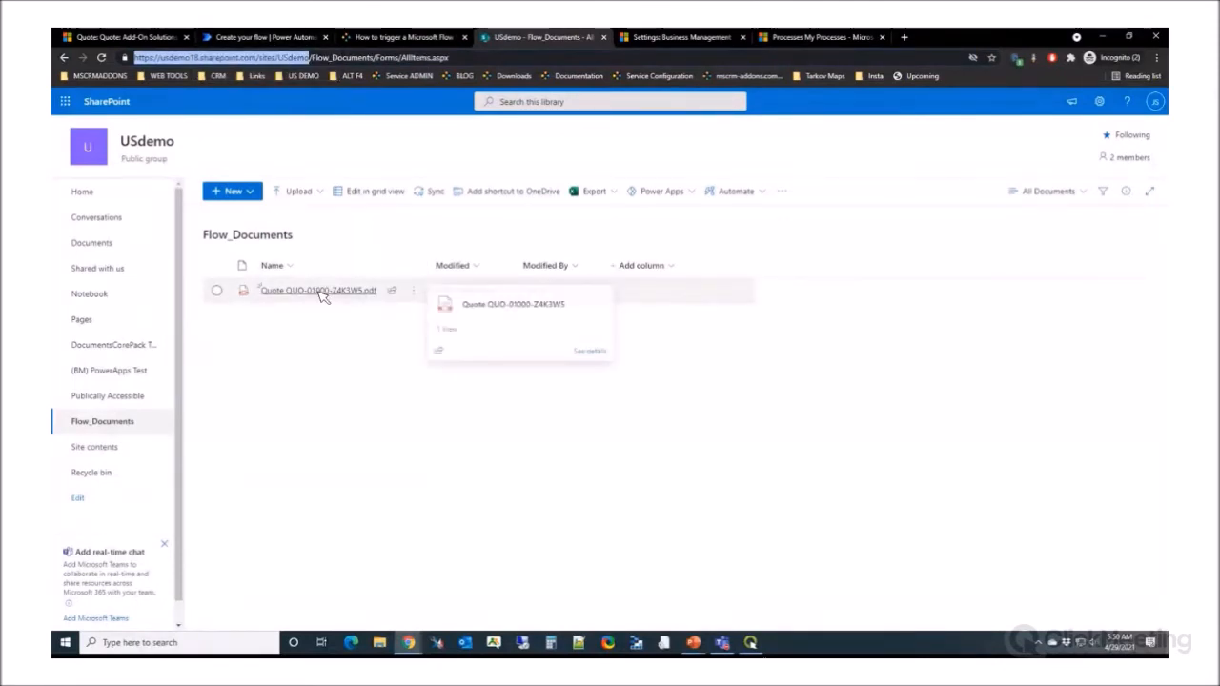
left_click(245, 36)
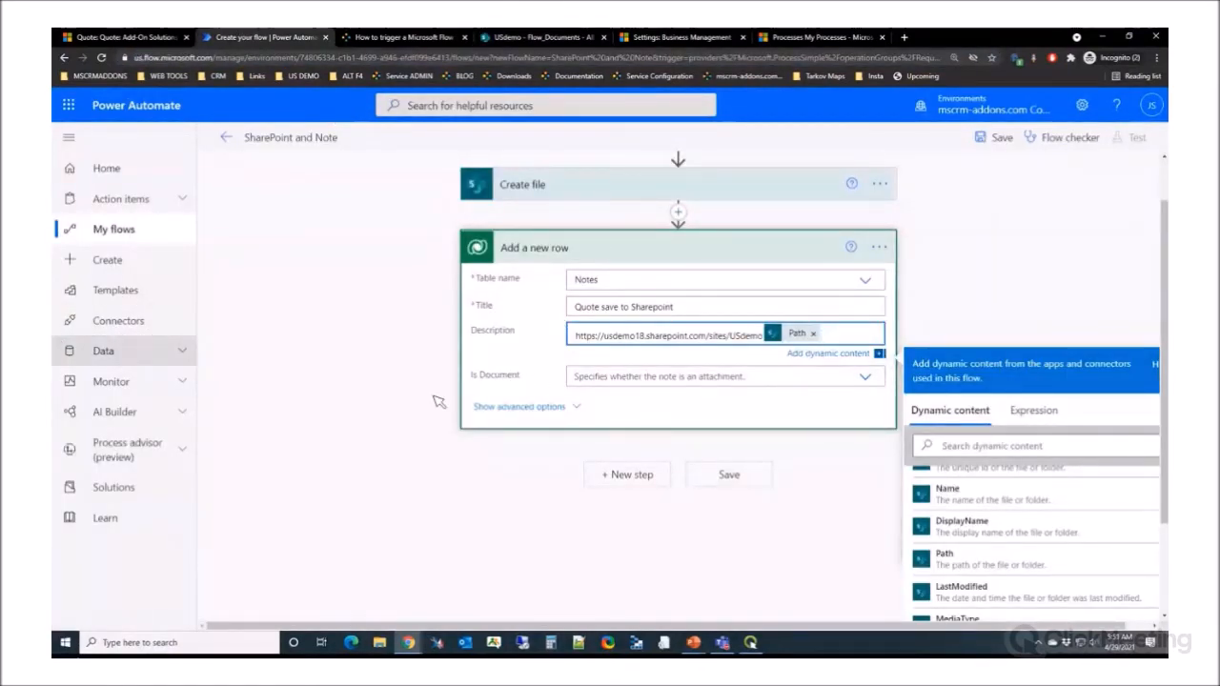
Show the advanced options of the Add a new row action and enter /quotes() in Regarding (Quotes)
left_click(550, 408)
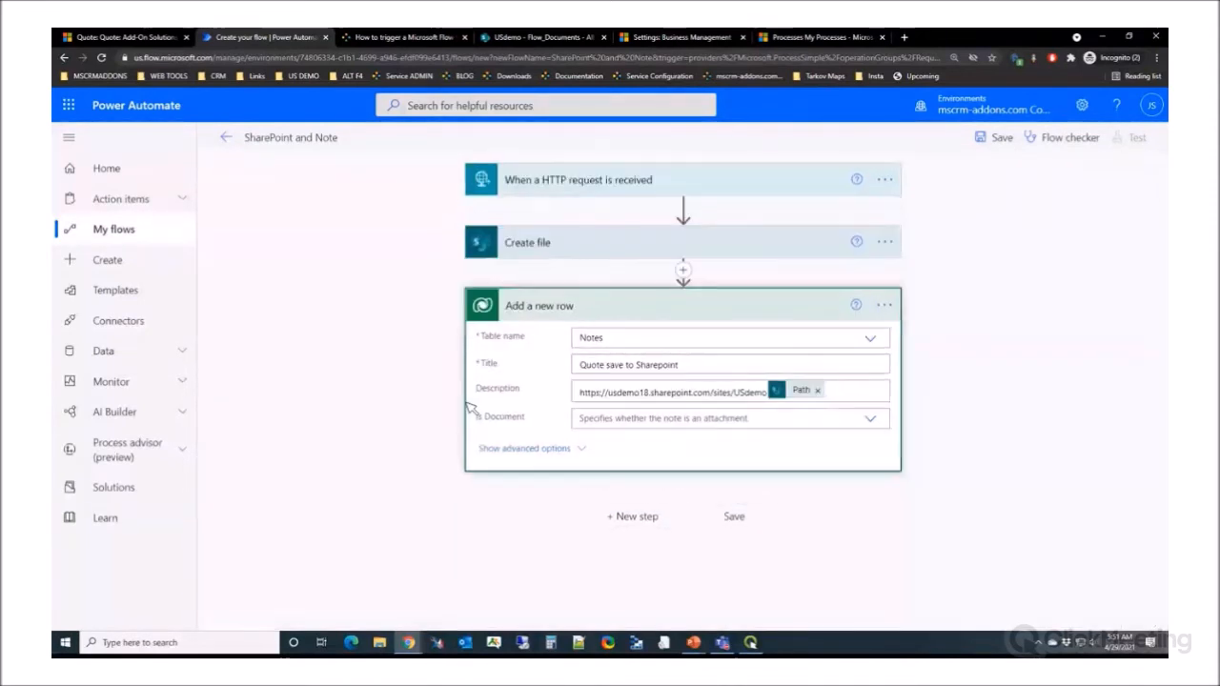
scroll(567, 410, "down", 5)
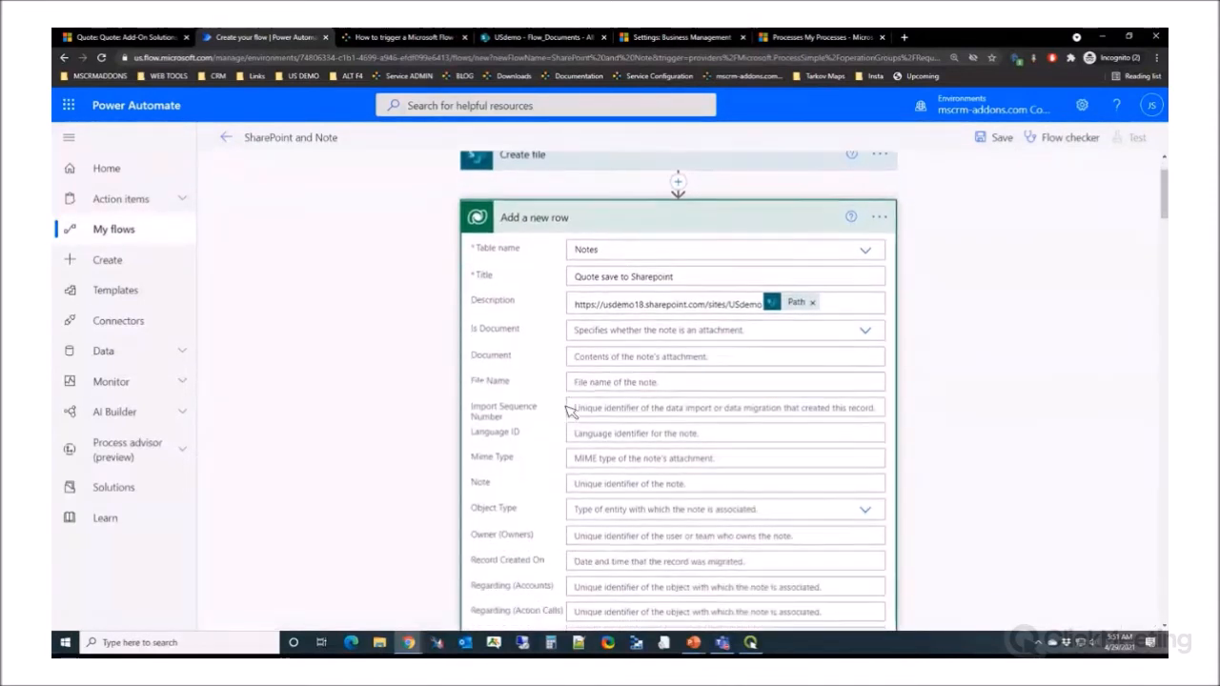
scroll(567, 410, "down", 4)
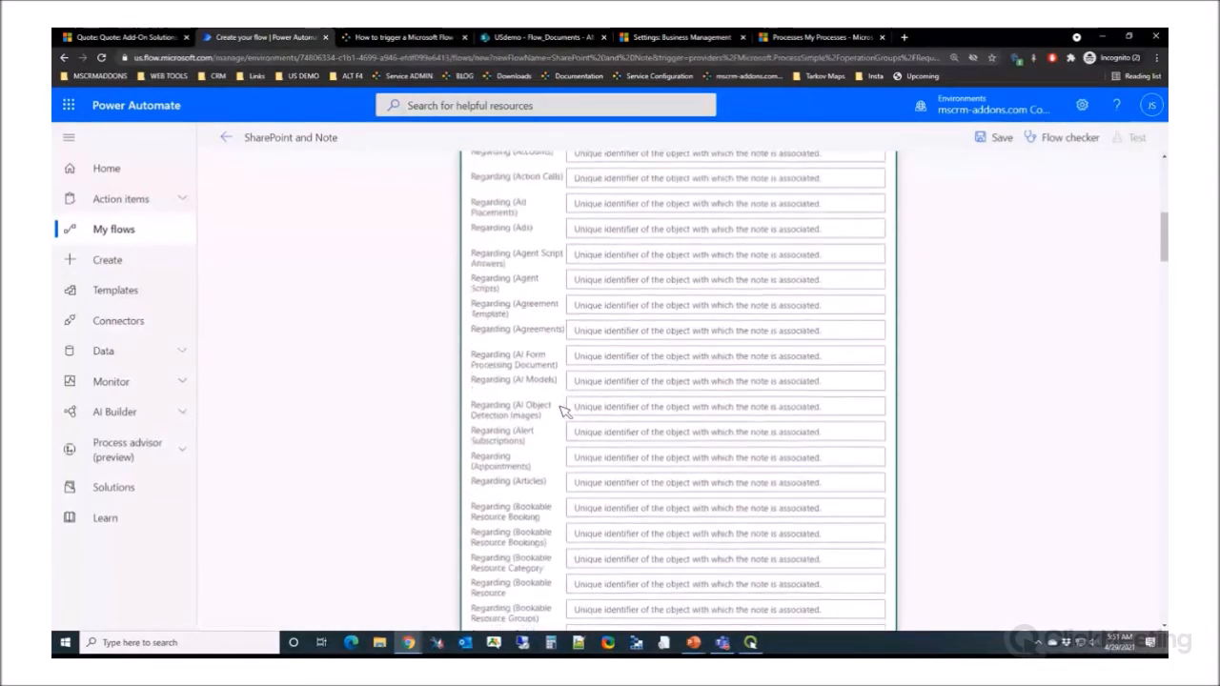
scroll(570, 437, "down", 1)
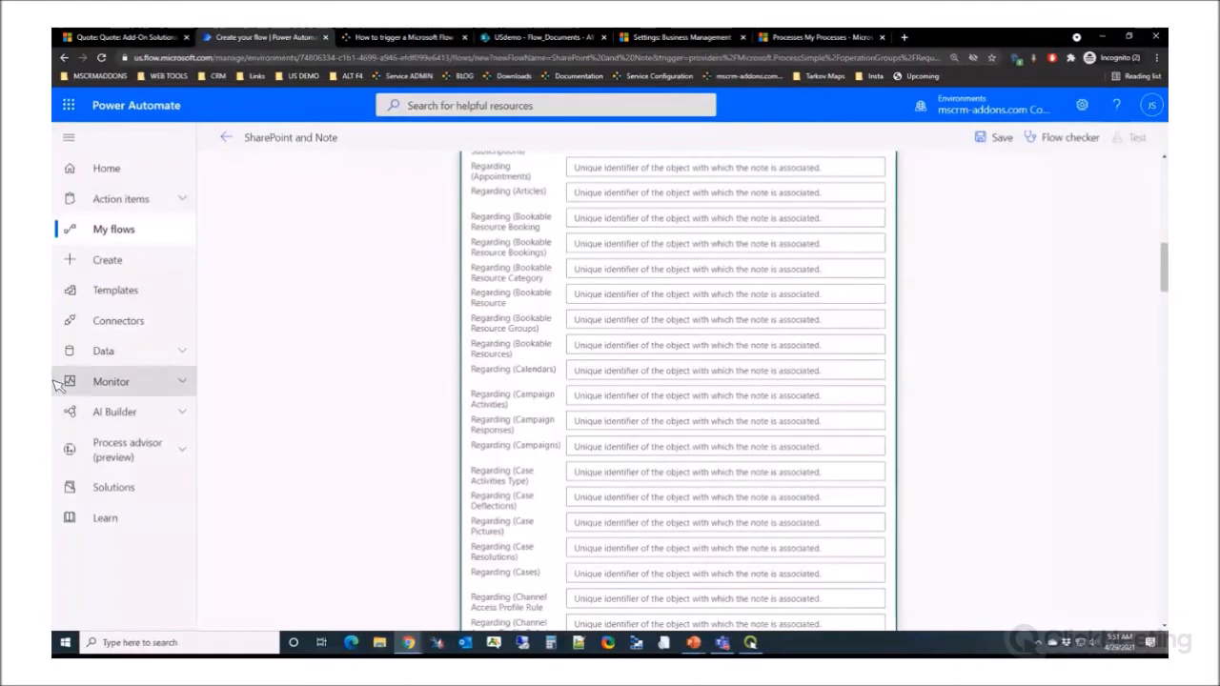
scroll(575, 440, "down", 10)
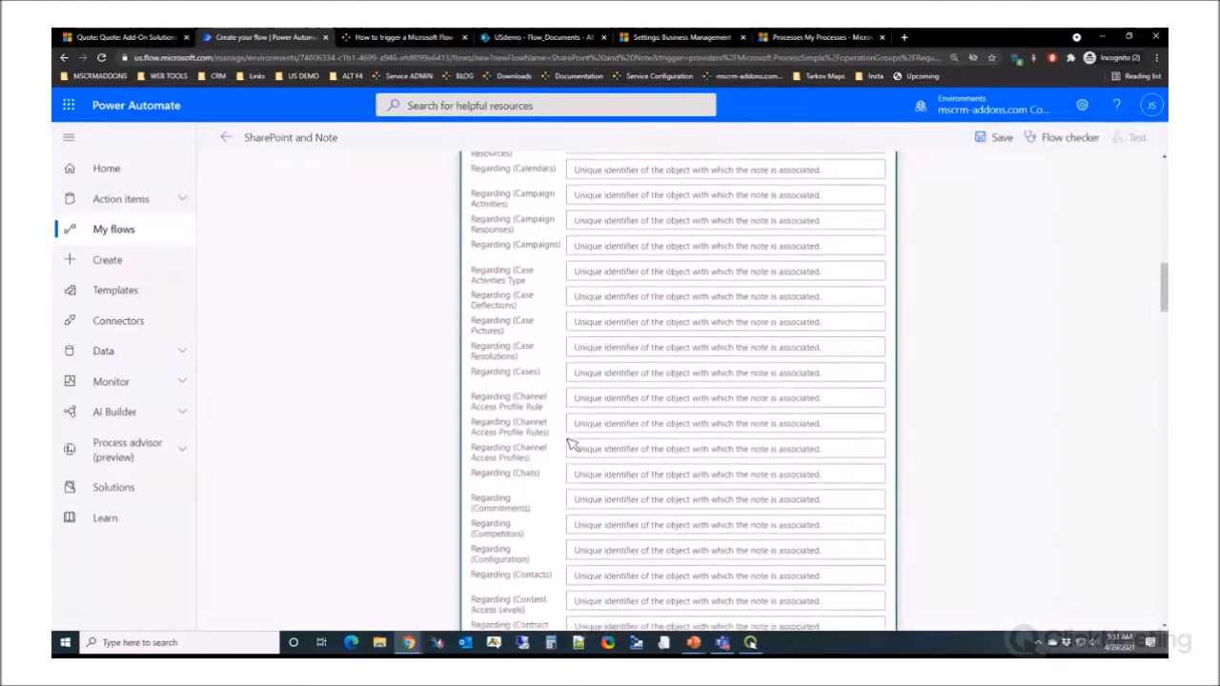
scroll(562, 444, "down", 10)
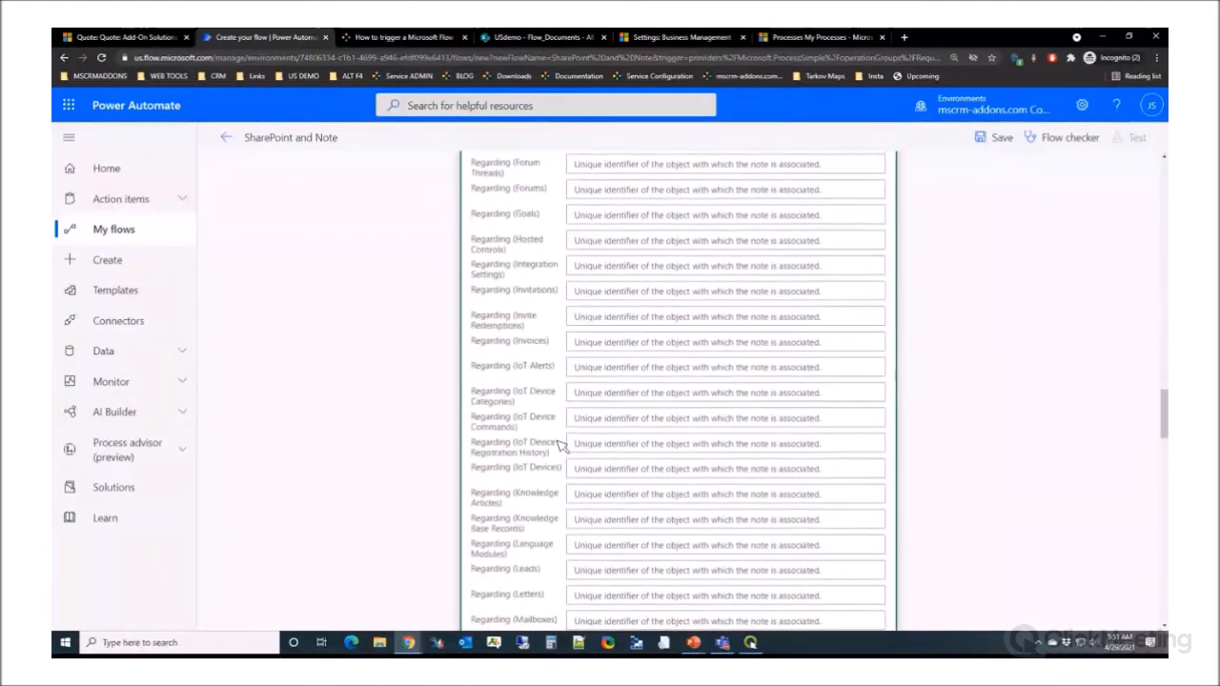
scroll(561, 446, "down", 5)
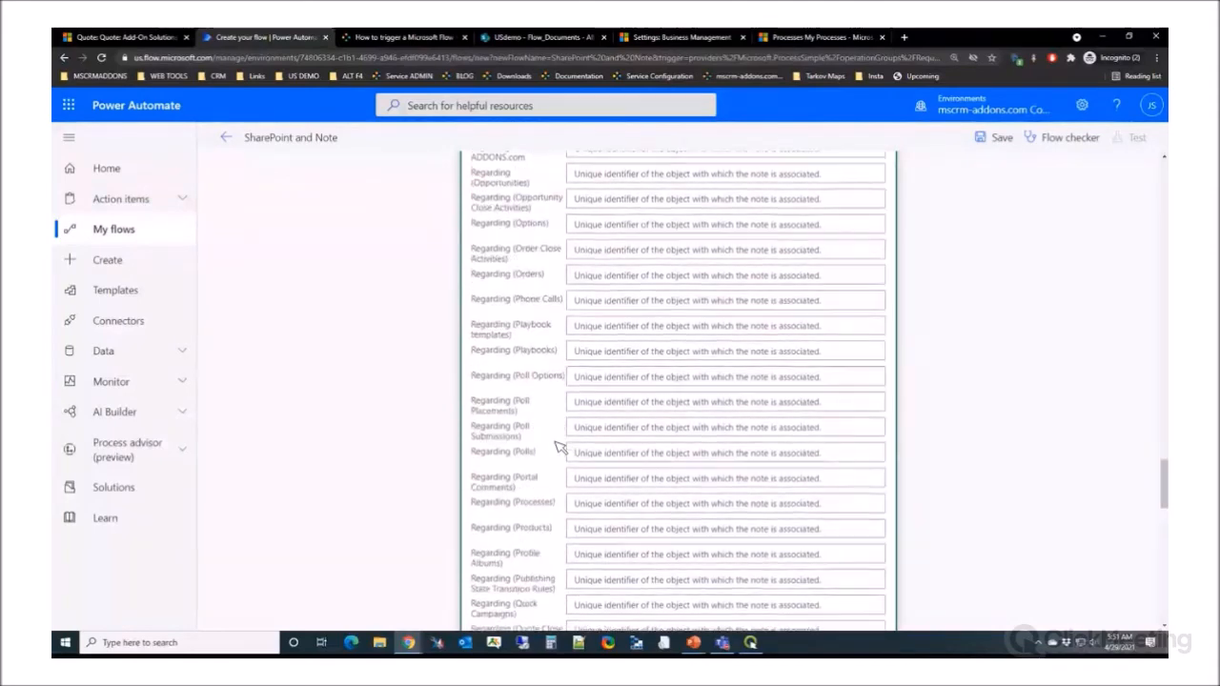
scroll(560, 447, "down", 2)
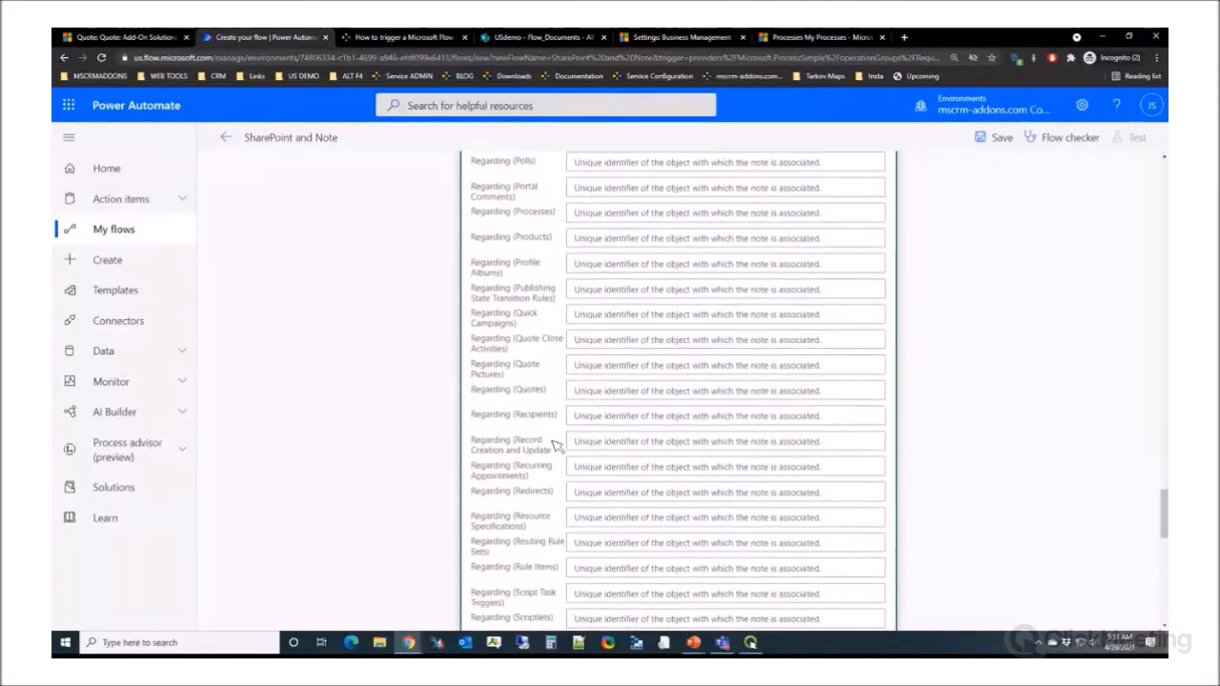
left_click(584, 391)
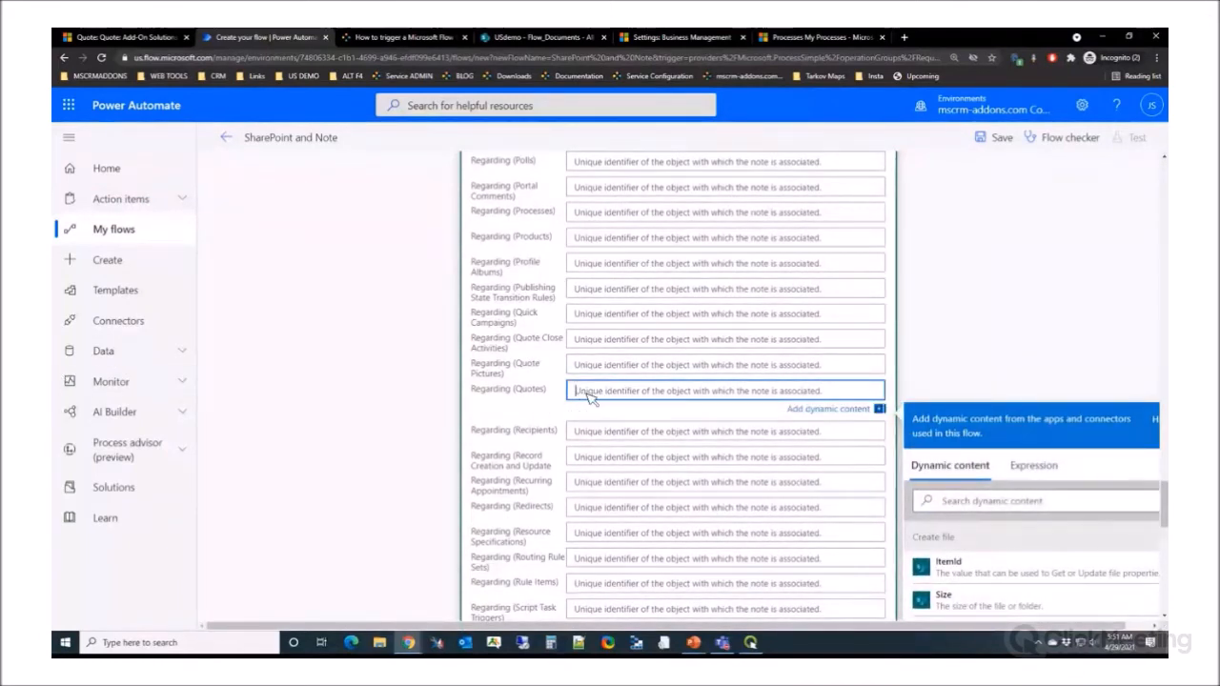
type("/quotes")
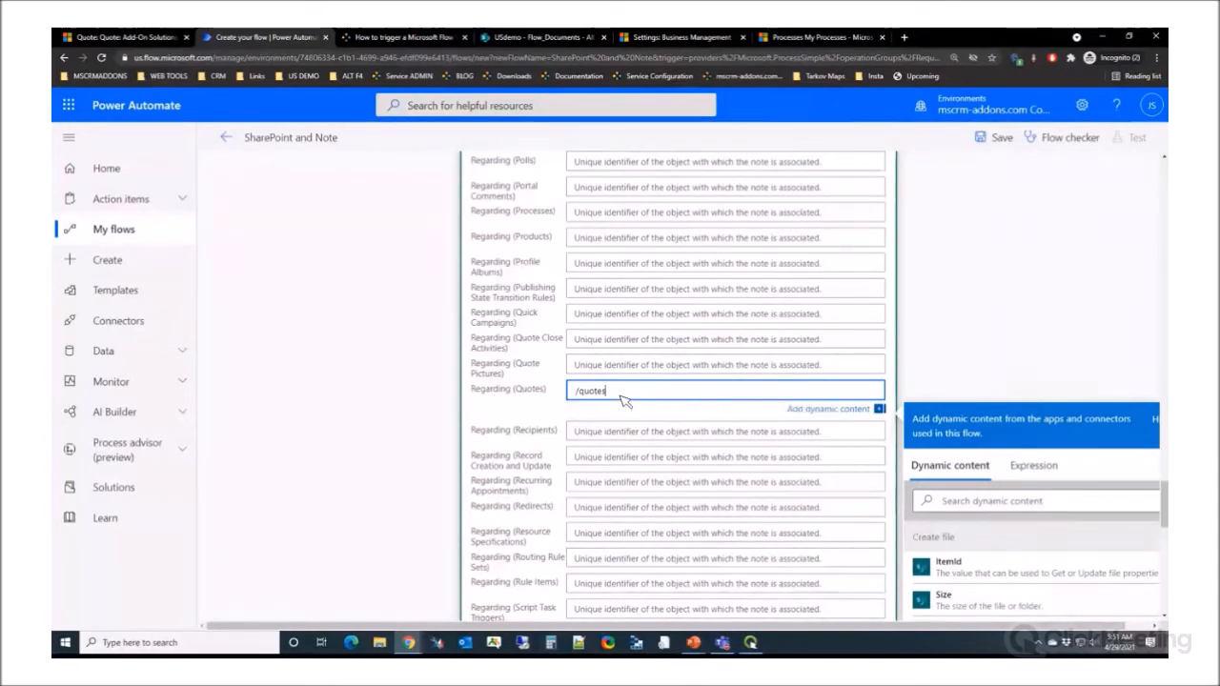
type("(")
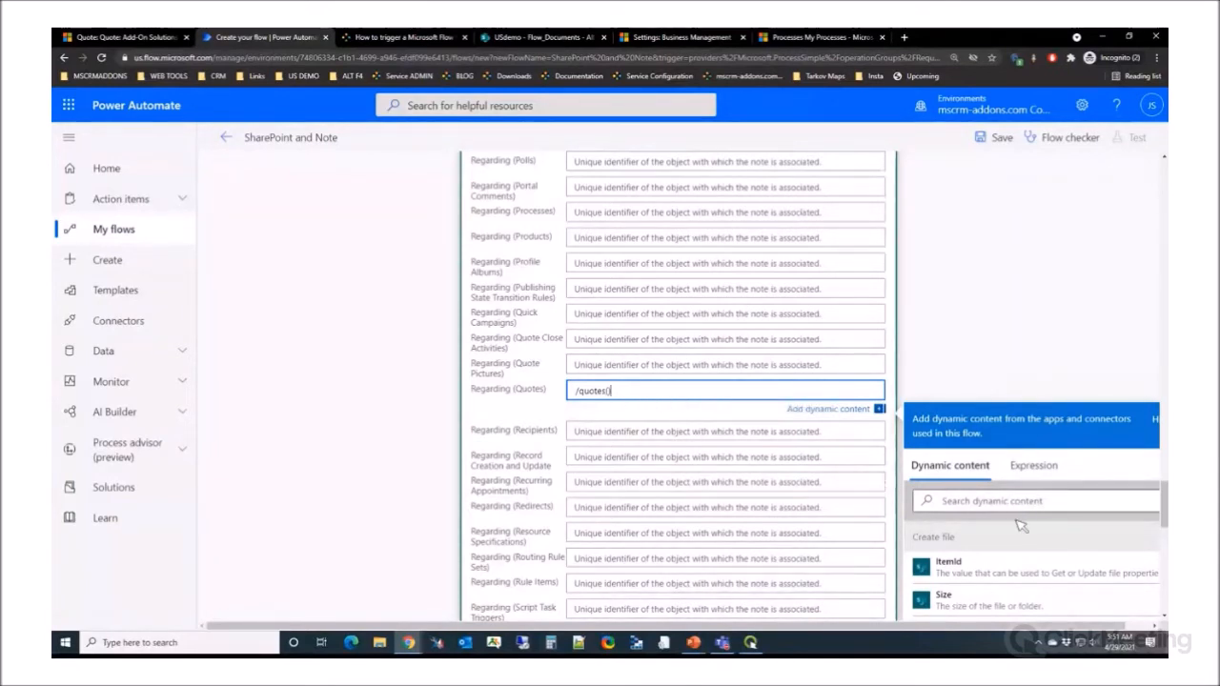
Insert the HTTP request's RecordID value between the parentheses of /quotes() in Regarding (Quotes)
scroll(1021, 519, "down", 2)
scroll(1024, 561, "down", 5)
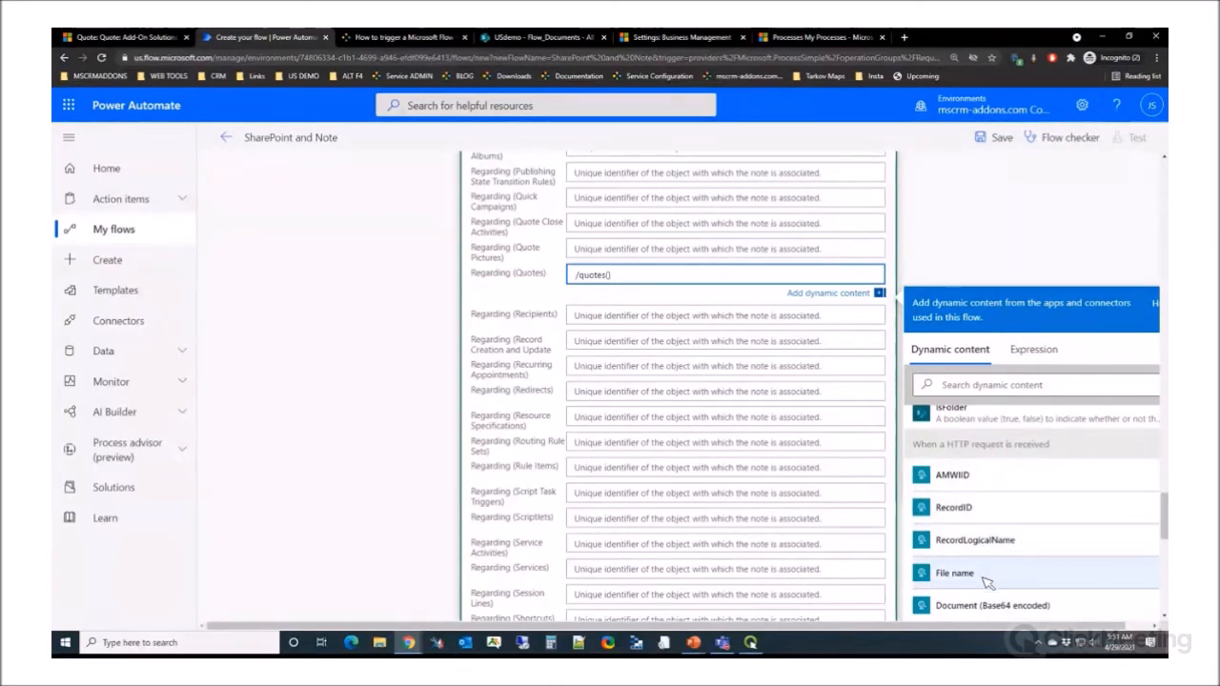
left_click(953, 508)
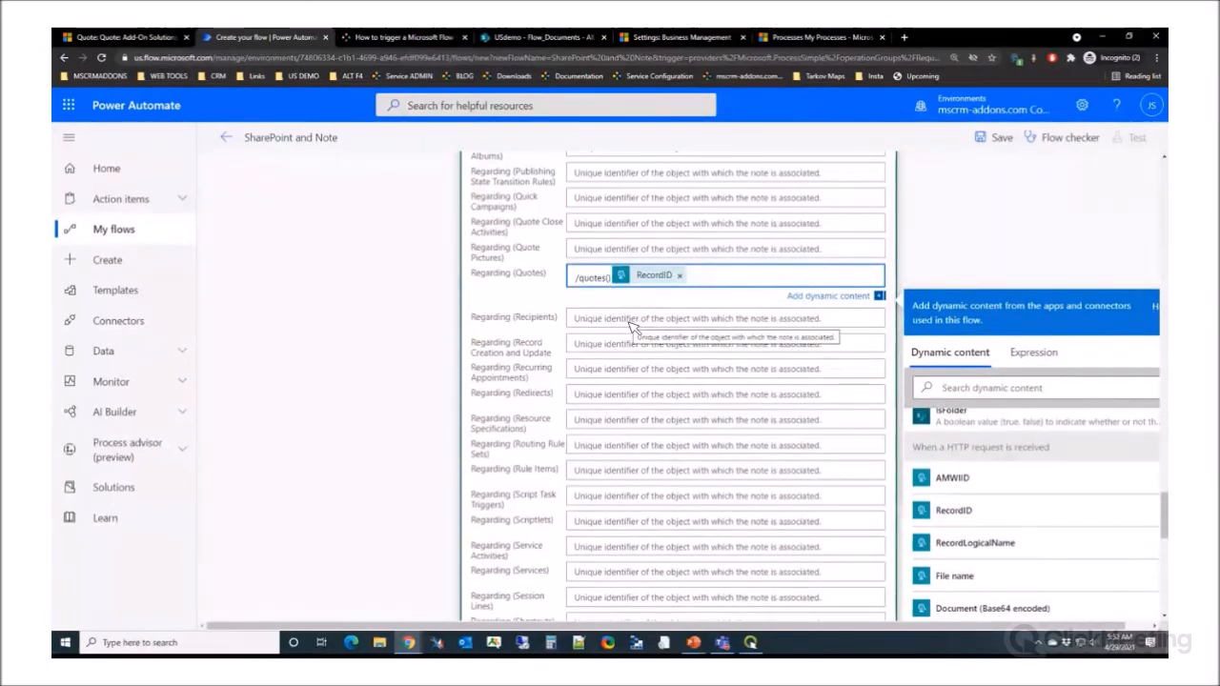
left_click(711, 278)
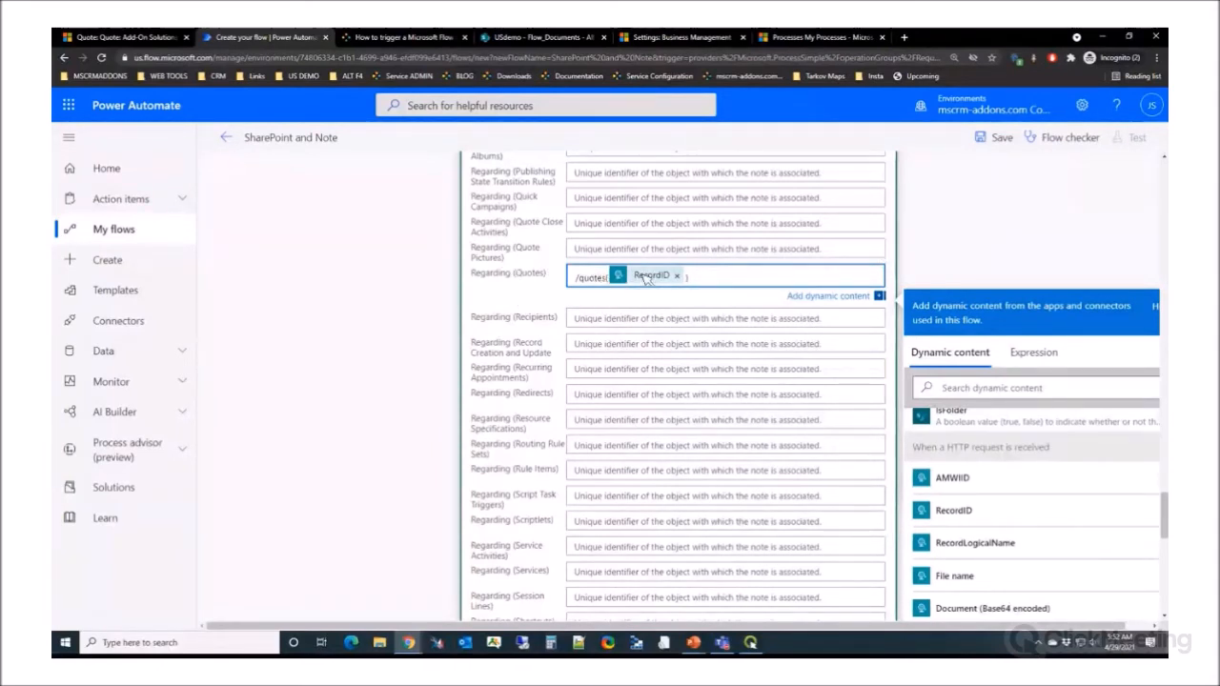
type(")")
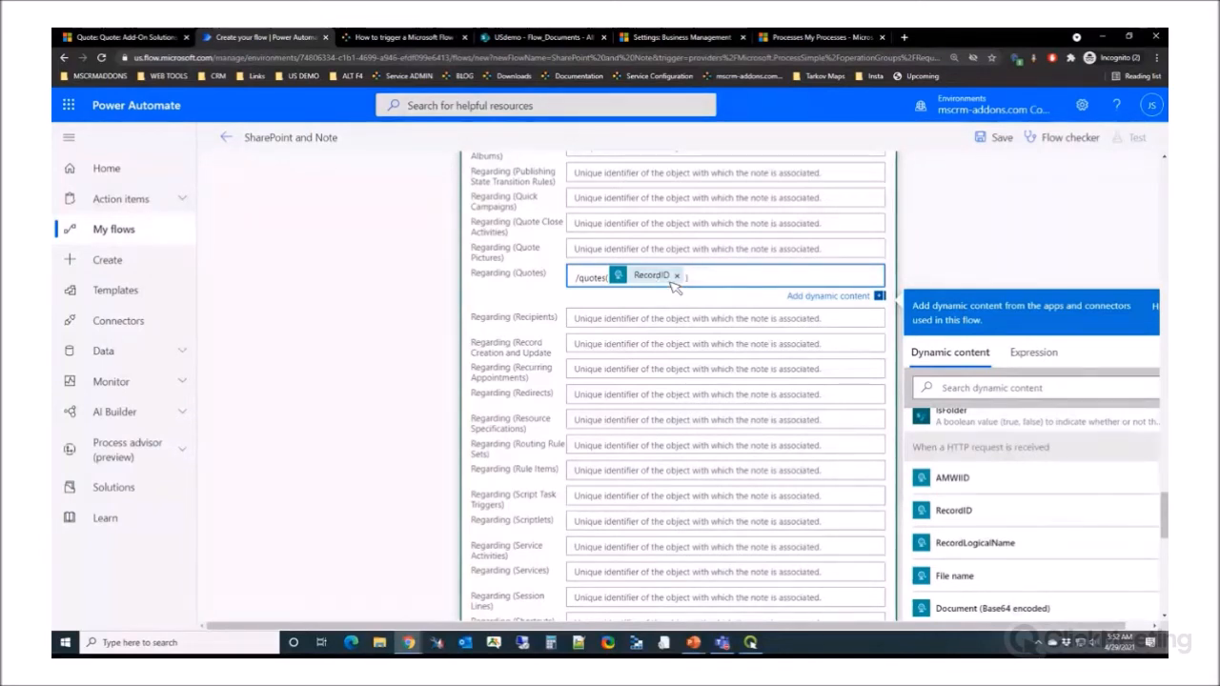
left_click(972, 256)
Collapse the Add a new row action so the flow shows only its step headers
scroll(679, 343, "down", 3)
scroll(679, 345, "down", 4)
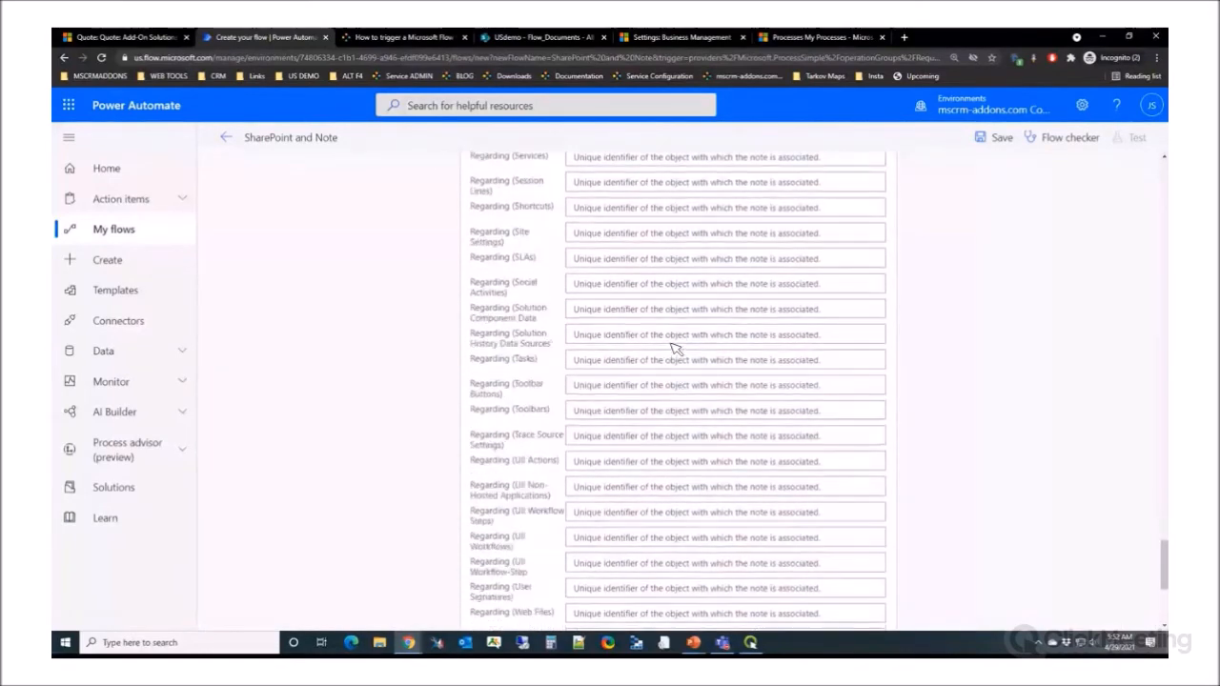
scroll(672, 350, "up", 20)
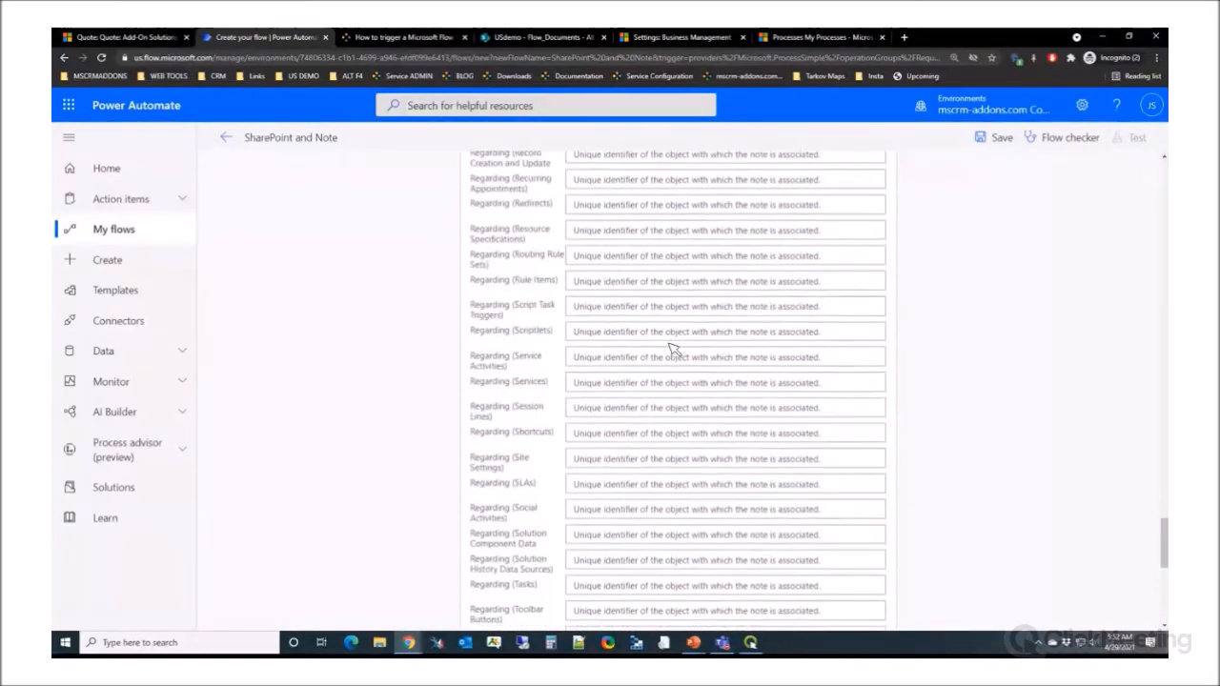
scroll(672, 350, "up", 20)
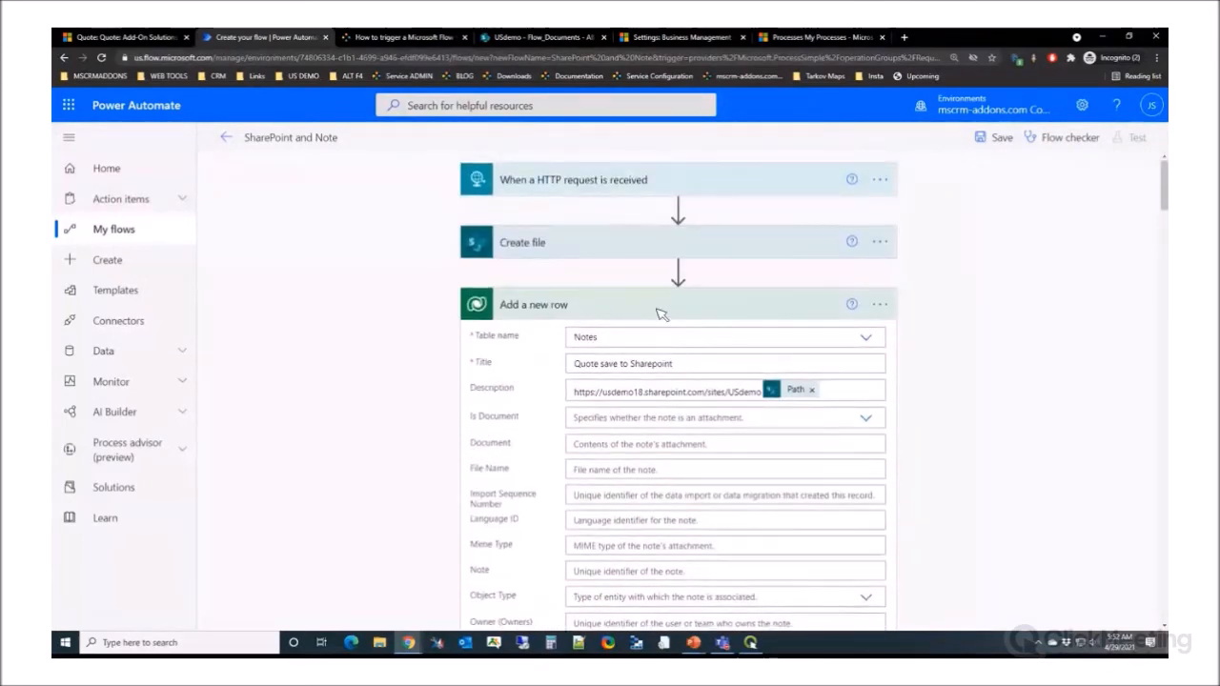
left_click(658, 311)
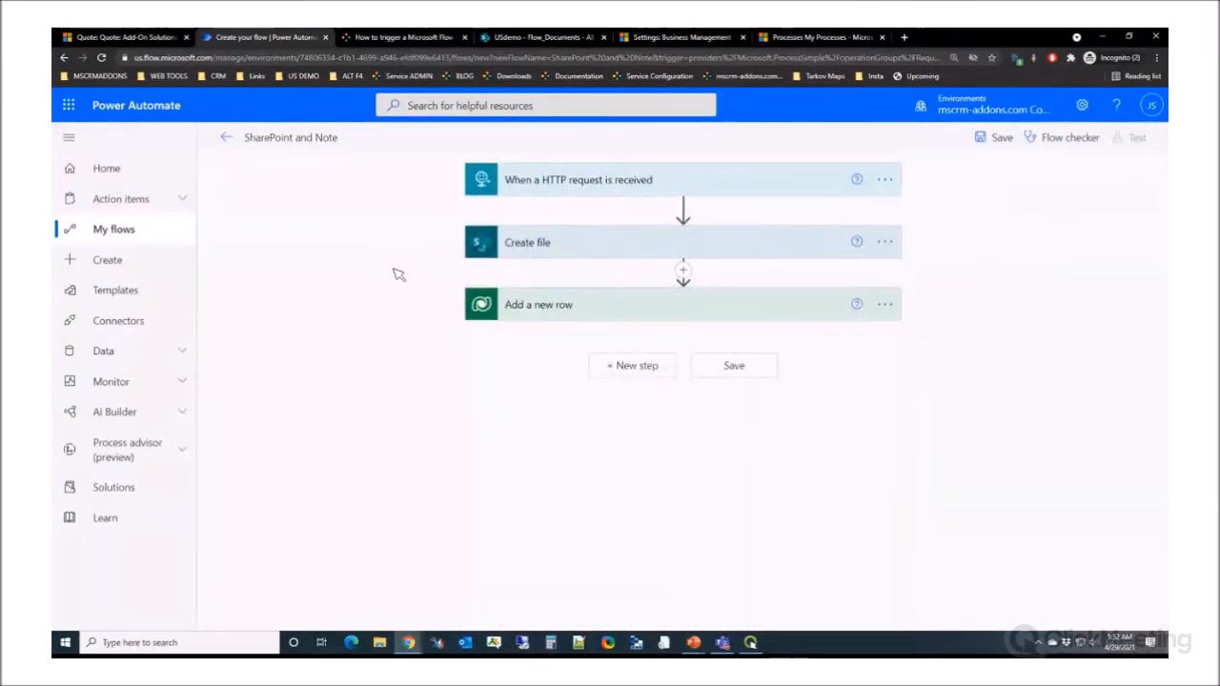
Save the flow with the HTTP request trigger expanded and copy the trigger's HTTP POST URL
left_click(546, 181)
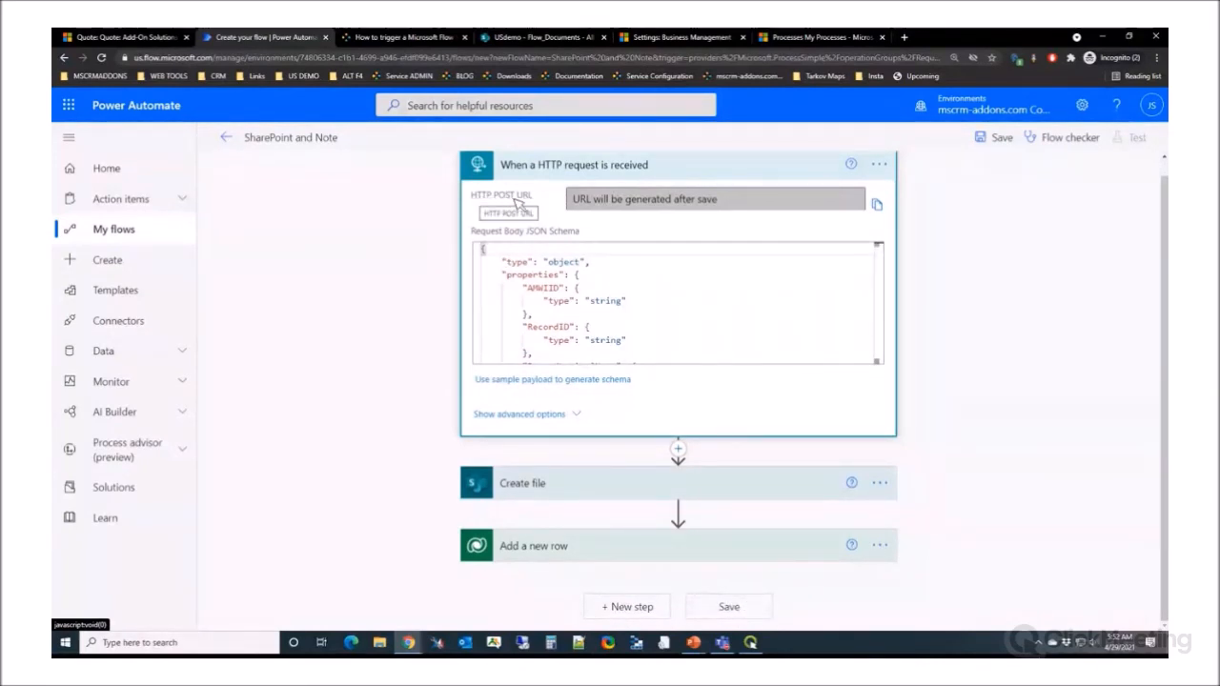
left_click(729, 607)
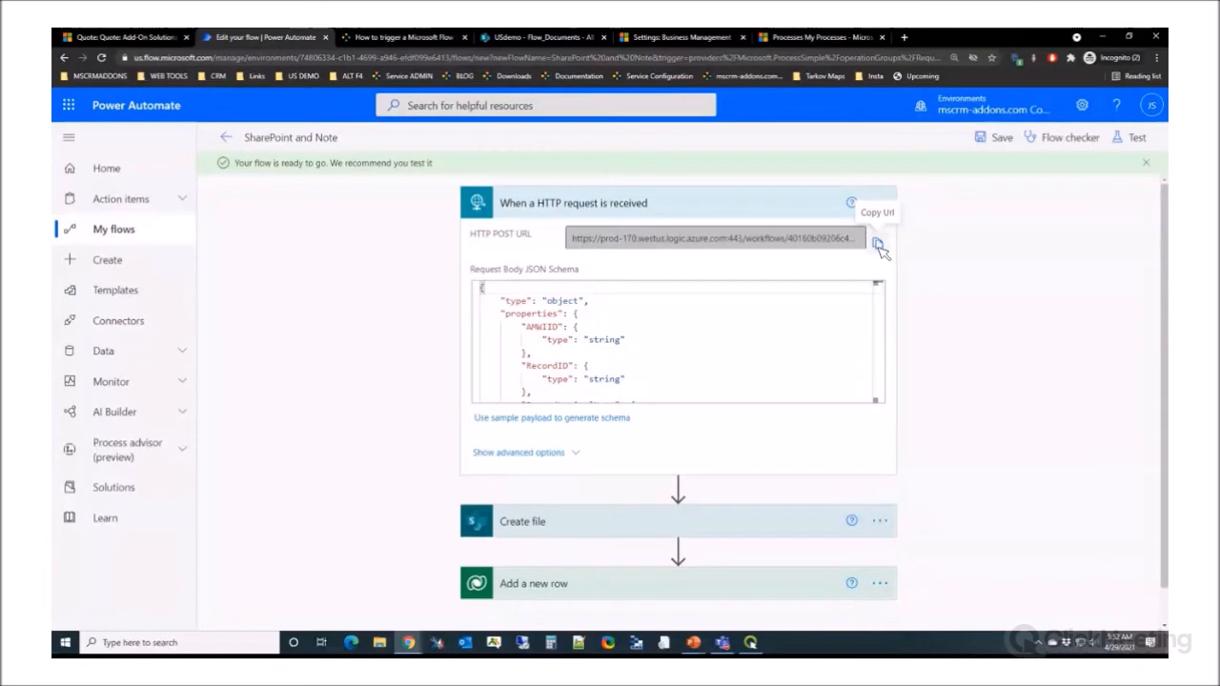
left_click(878, 245)
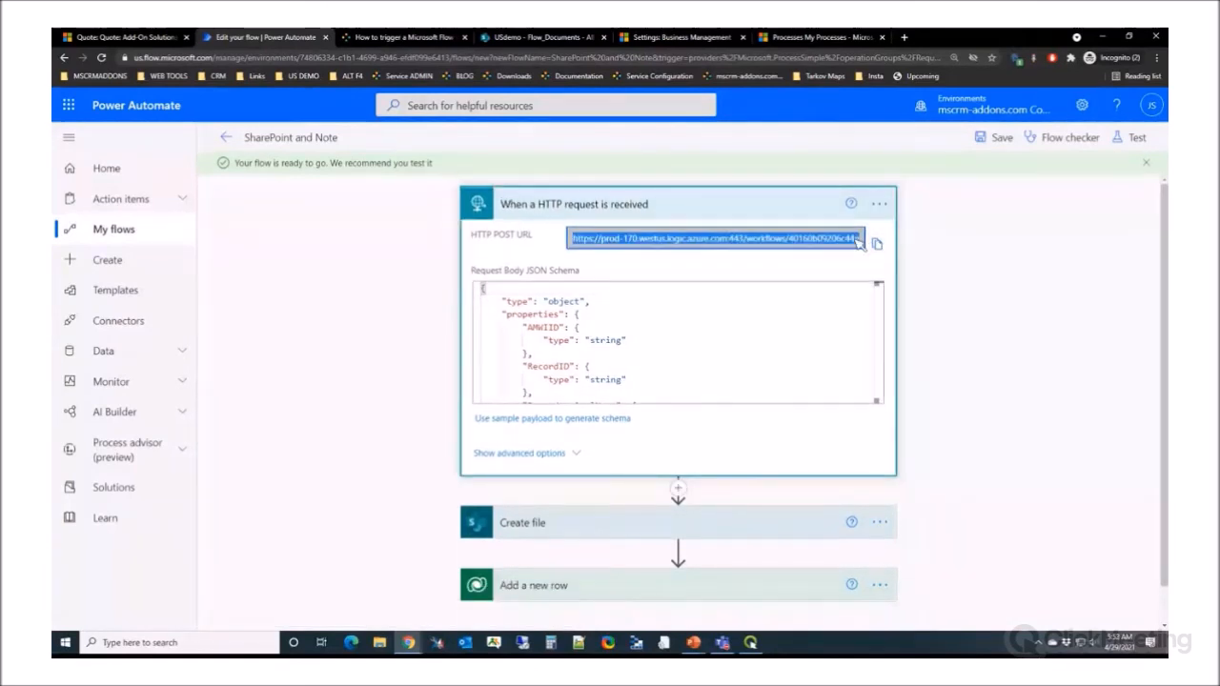
Switch to the Dynamics 365 settings and open the AutoMerge record among the MSCRM-ADDONS products
left_click(667, 36)
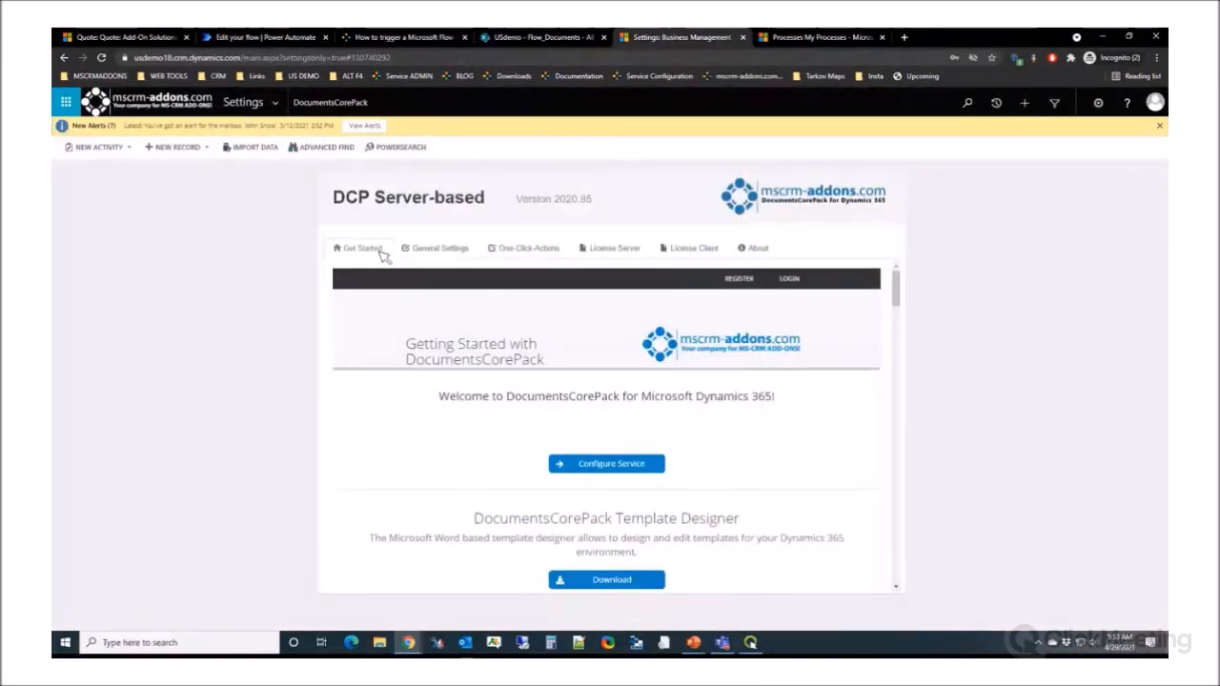
left_click(279, 105)
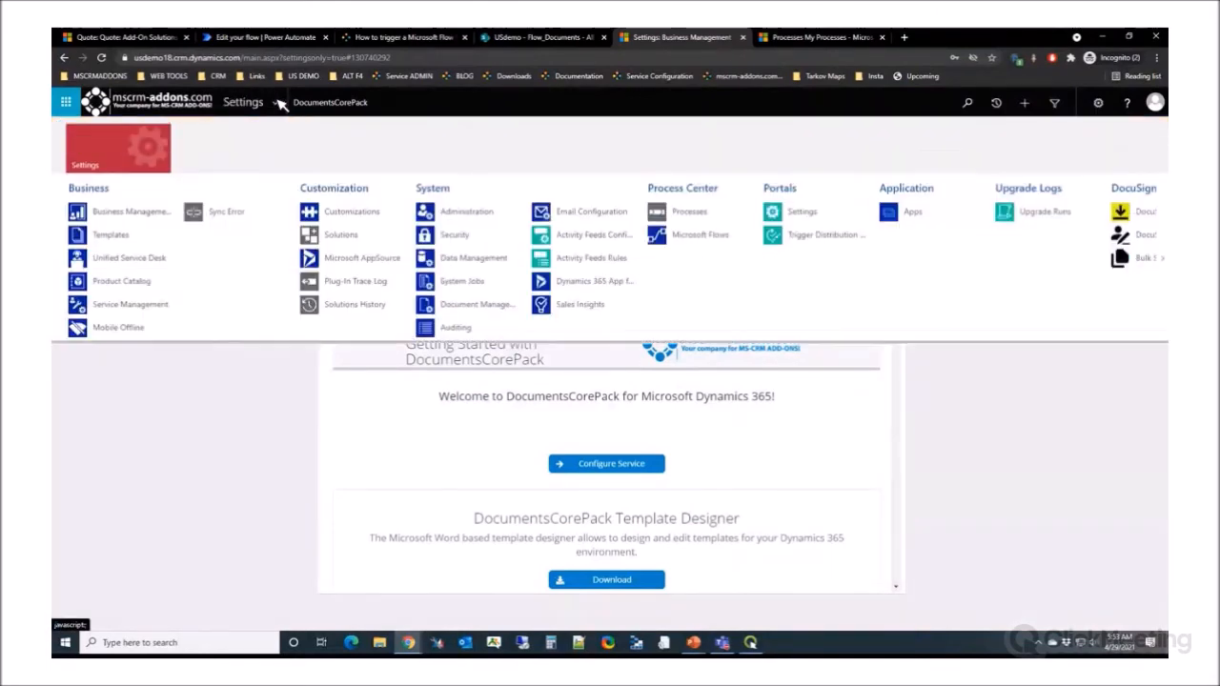
scroll(808, 239, "down", 5)
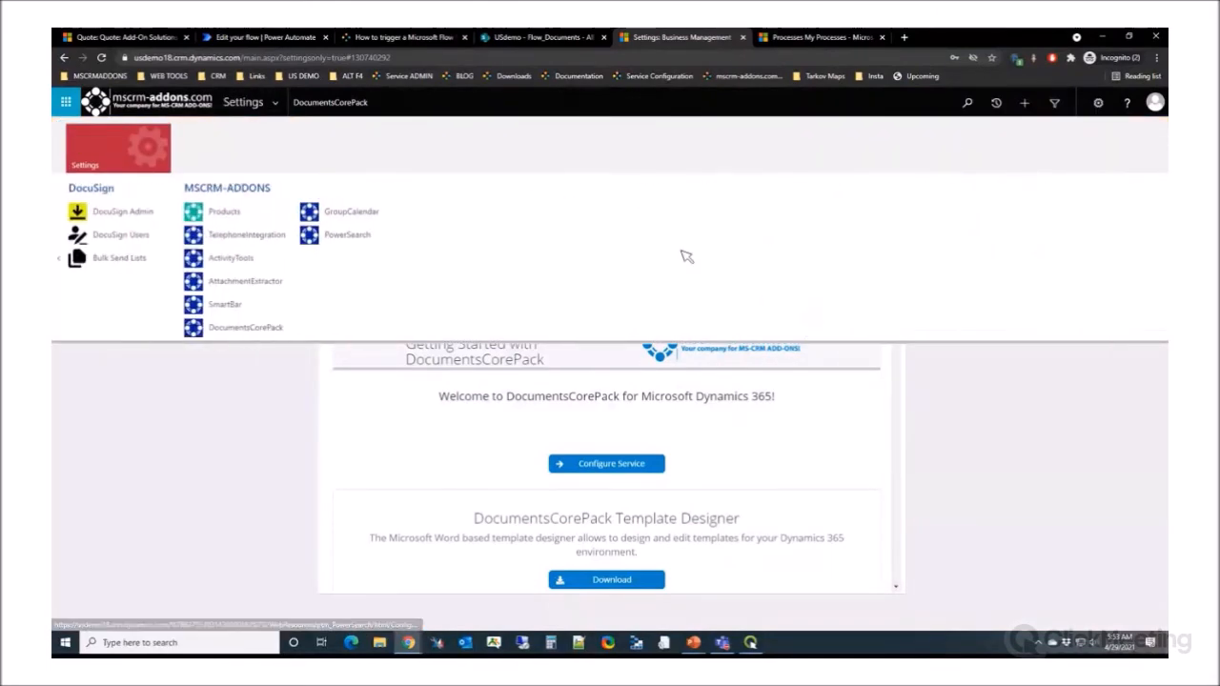
left_click(229, 212)
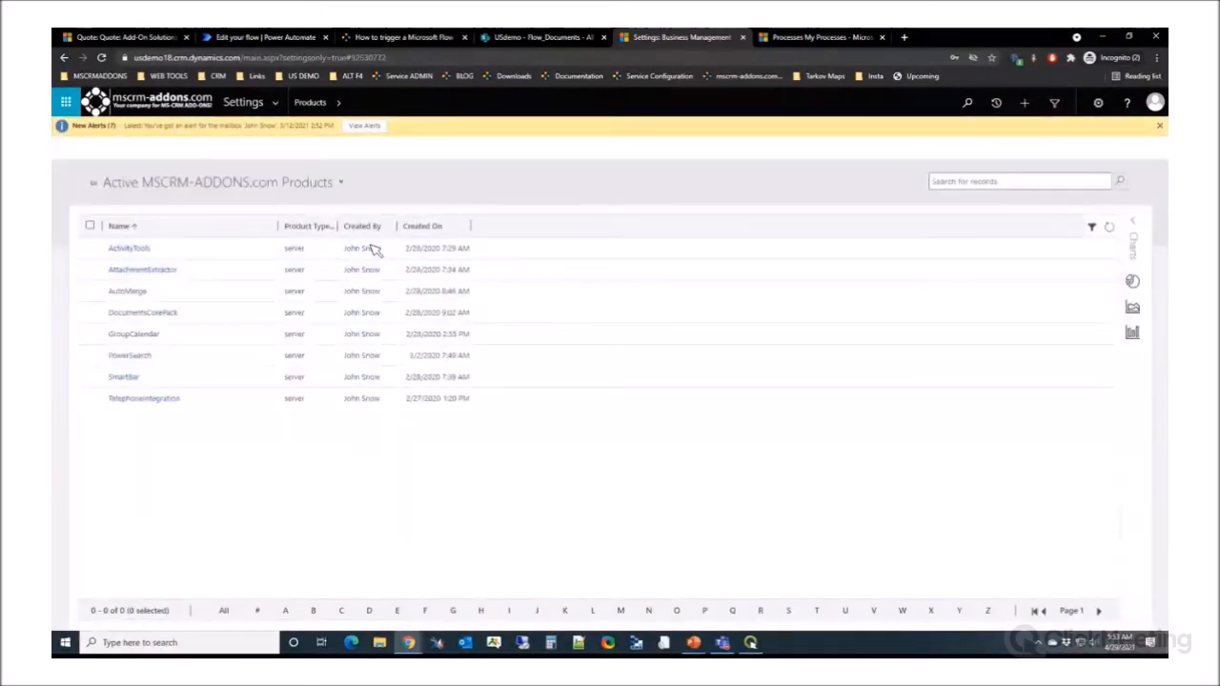
left_click(129, 292)
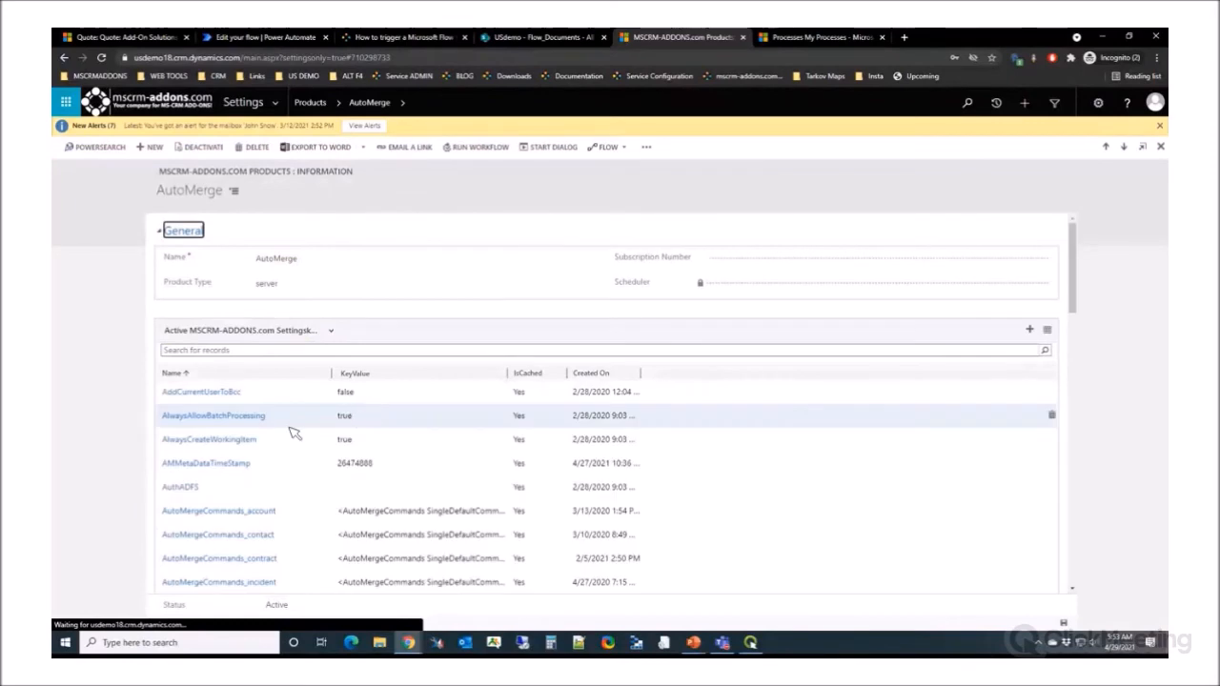
Find the MicrosoftFlows settings key in the AutoMerge record's settings list and open it
scroll(292, 430, "down", 6)
scroll(293, 432, "down", 4)
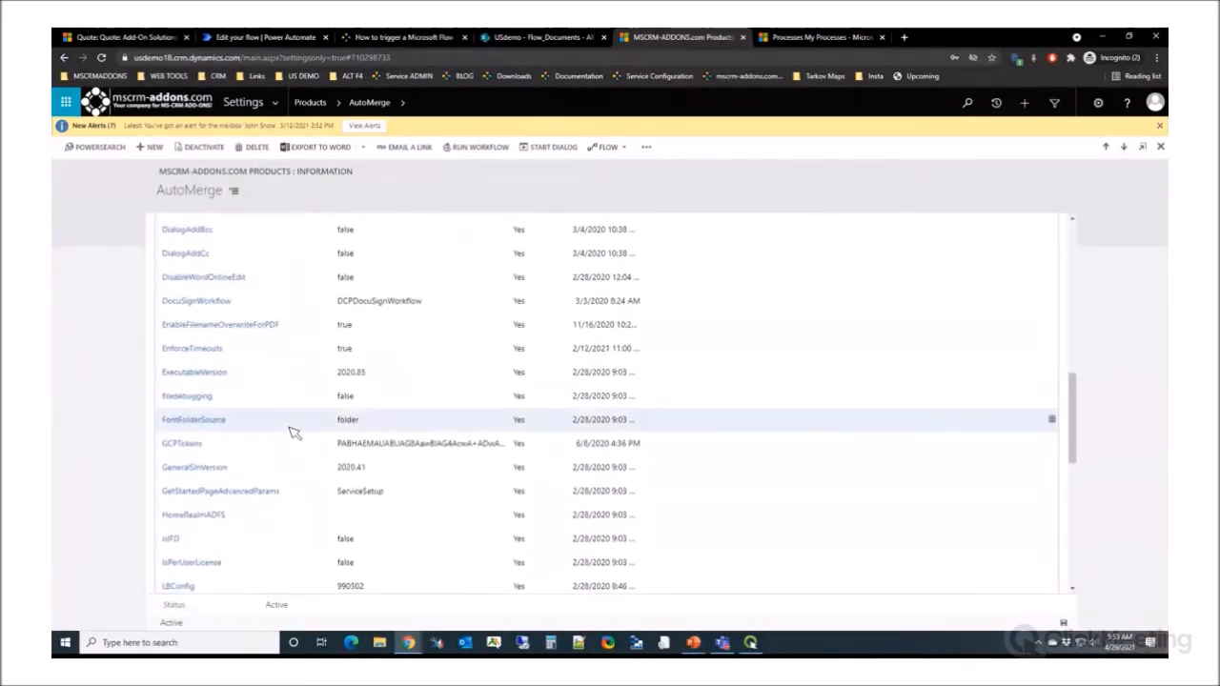
scroll(294, 431, "down", 2)
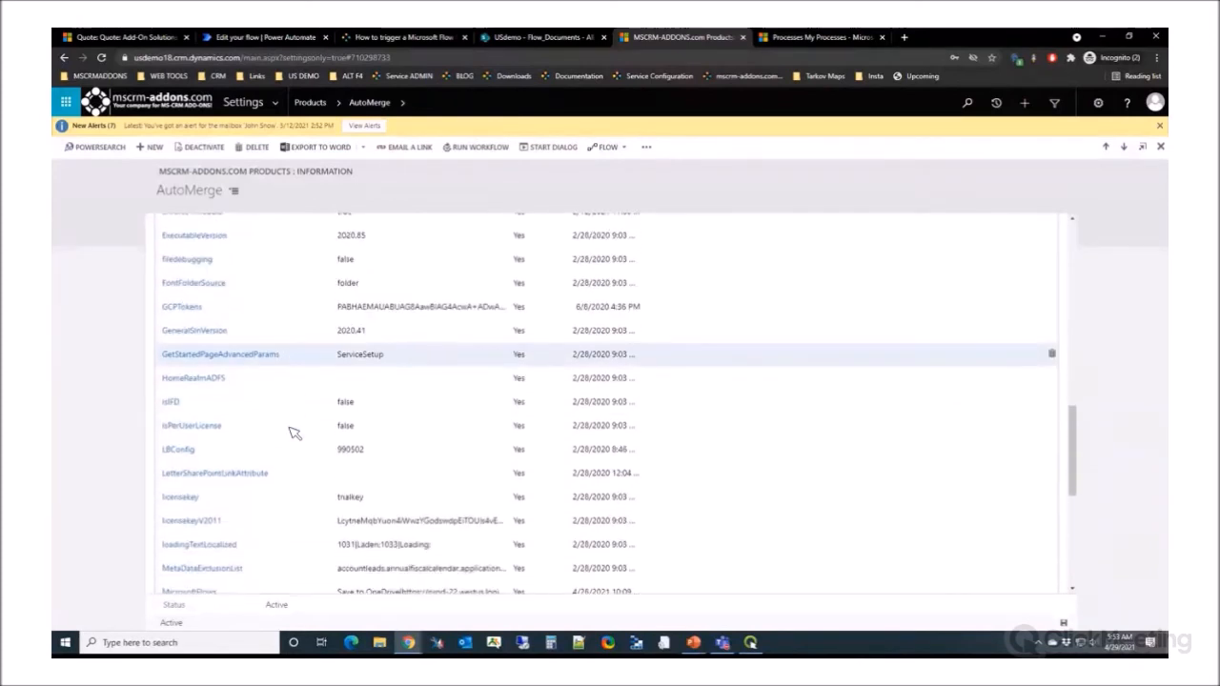
scroll(294, 431, "up", 2)
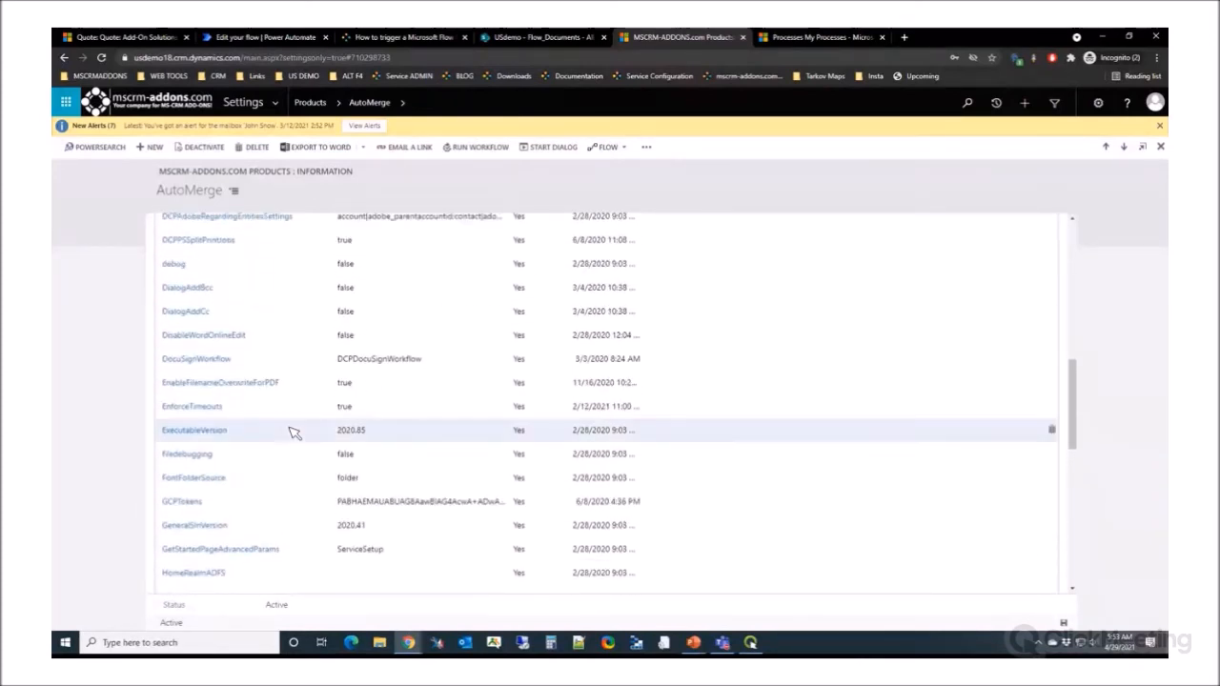
scroll(294, 432, "down", 2)
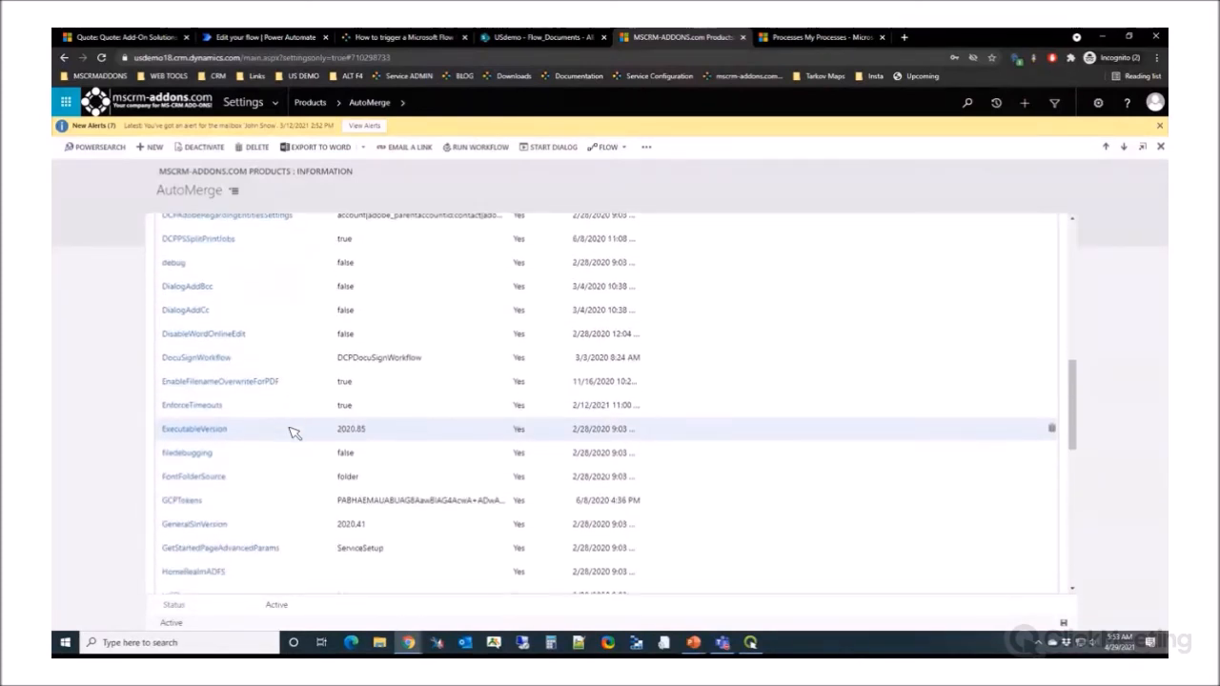
scroll(293, 432, "down", 4)
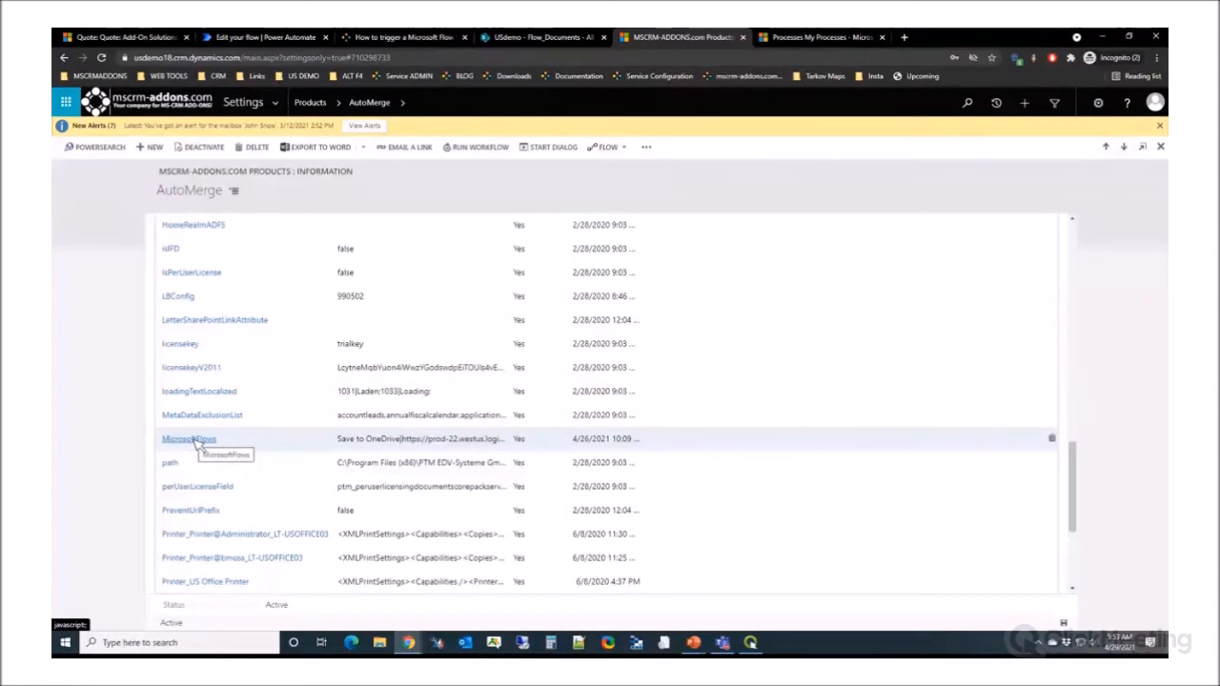
left_click(191, 438)
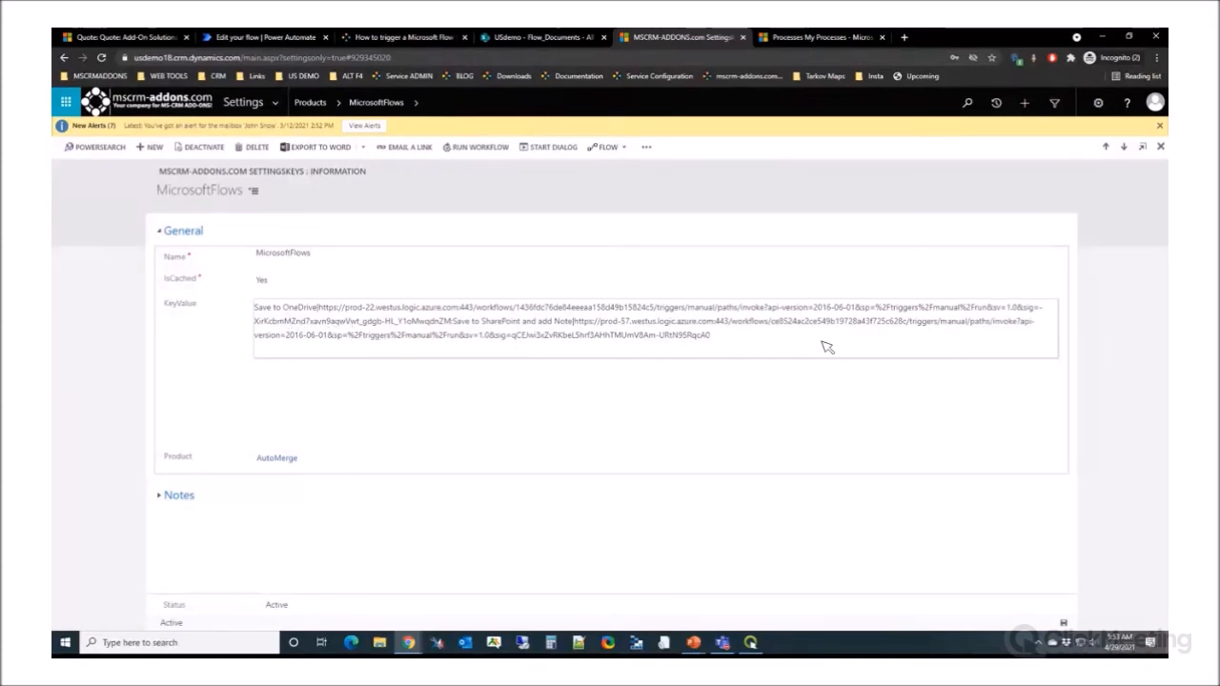
Put the Save to SharePoint and add Note entry on its own line in the MicrosoftFlows KeyValue
left_click(462, 330)
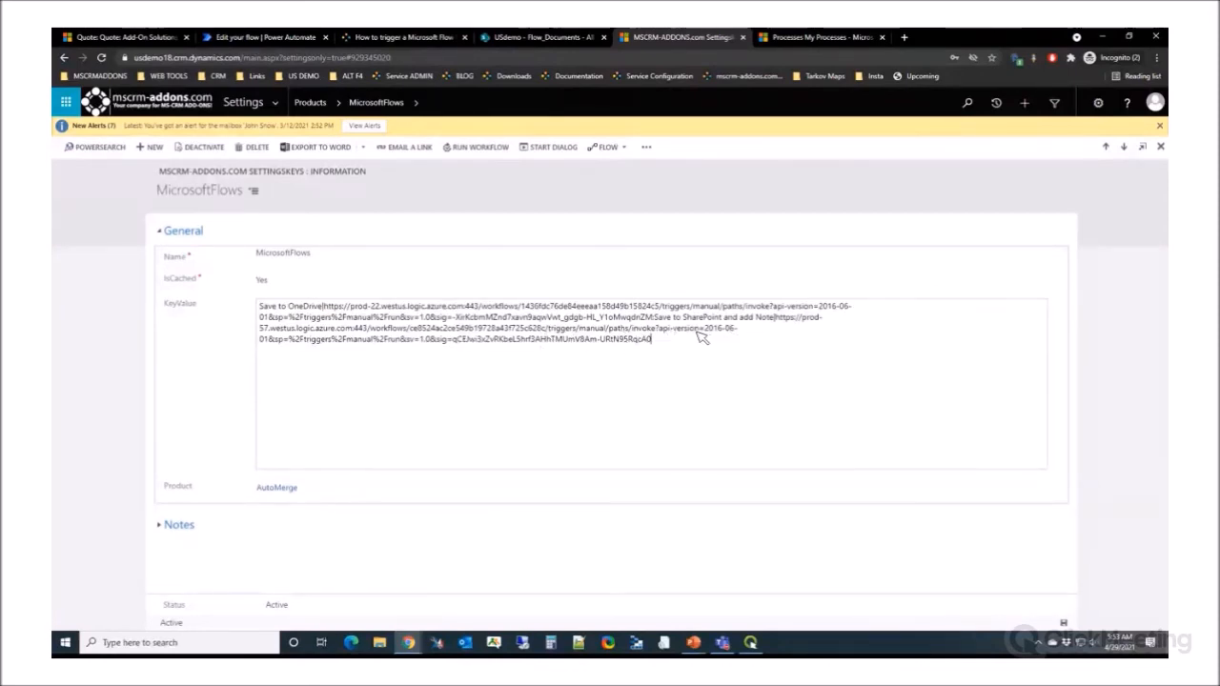
left_click(656, 321)
key("Return")
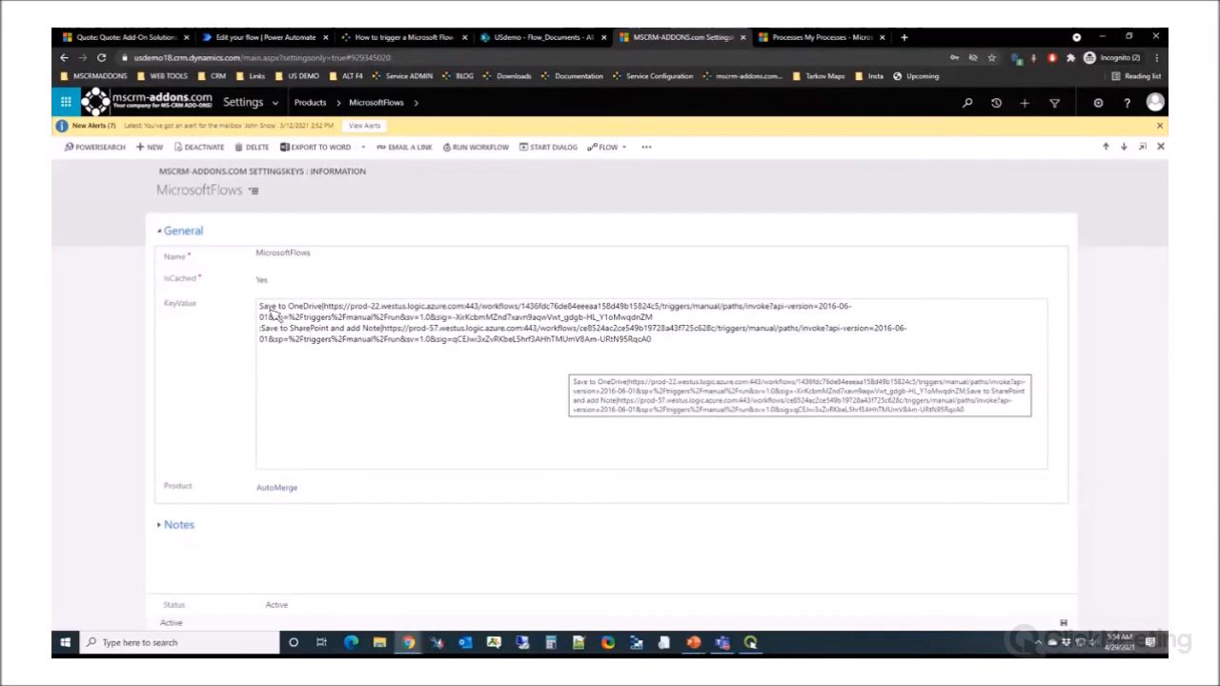
Examine the flow name and the URL of the Save to OneDrive entry in KeyValue, highlighting each part
left_click_drag(263, 310, 332, 312)
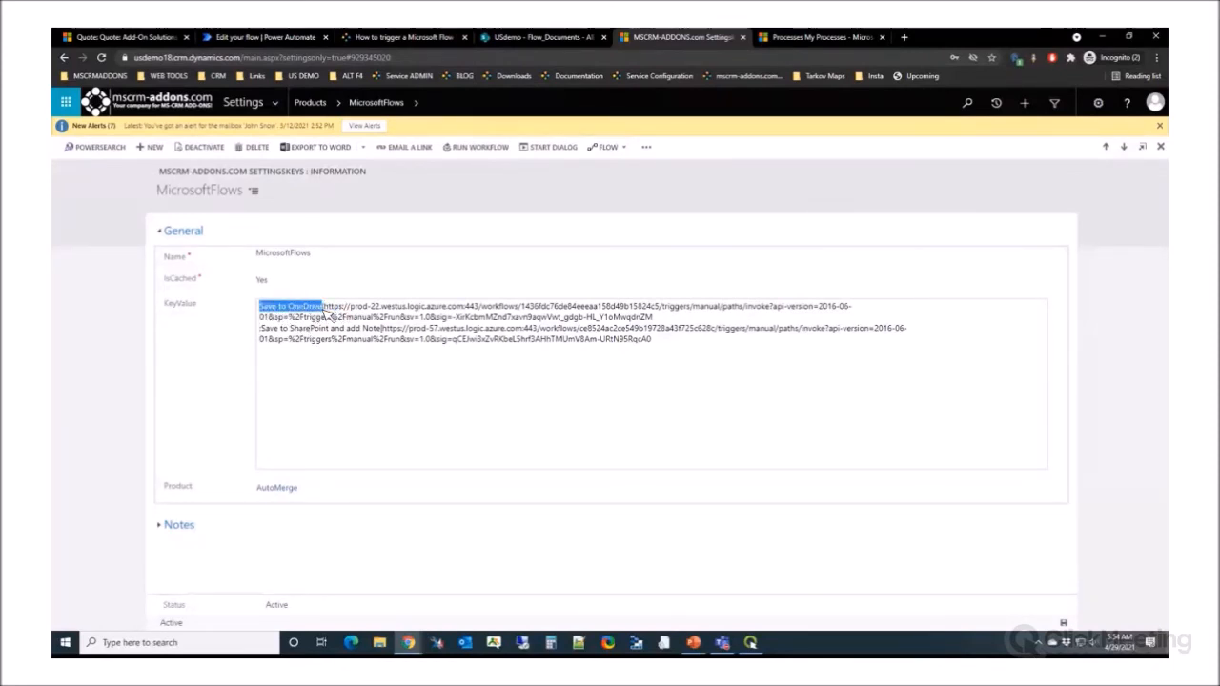
left_click(330, 311)
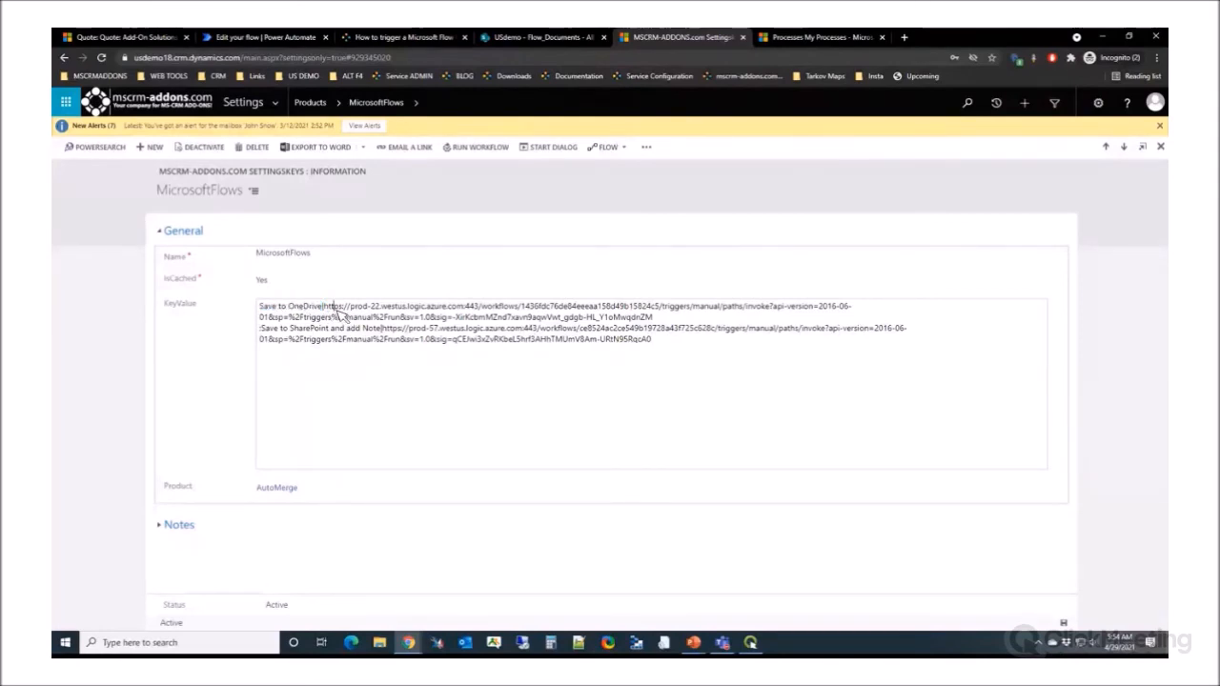
left_click_drag(323, 307, 687, 318)
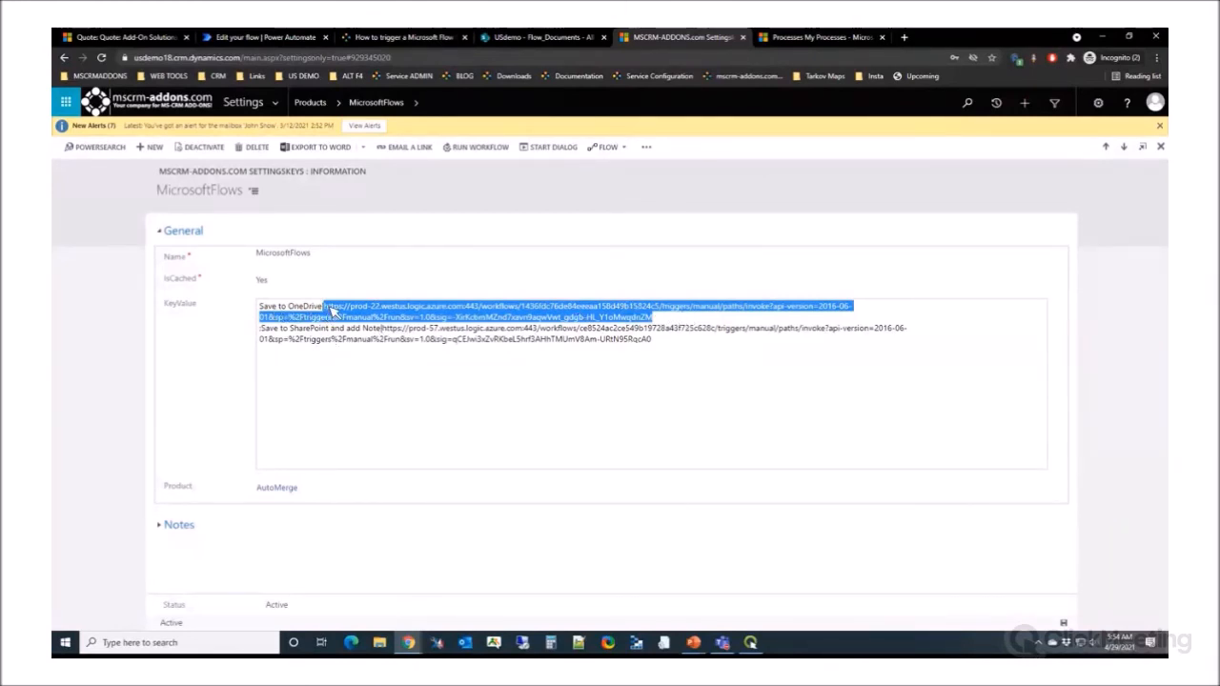
left_click(688, 368)
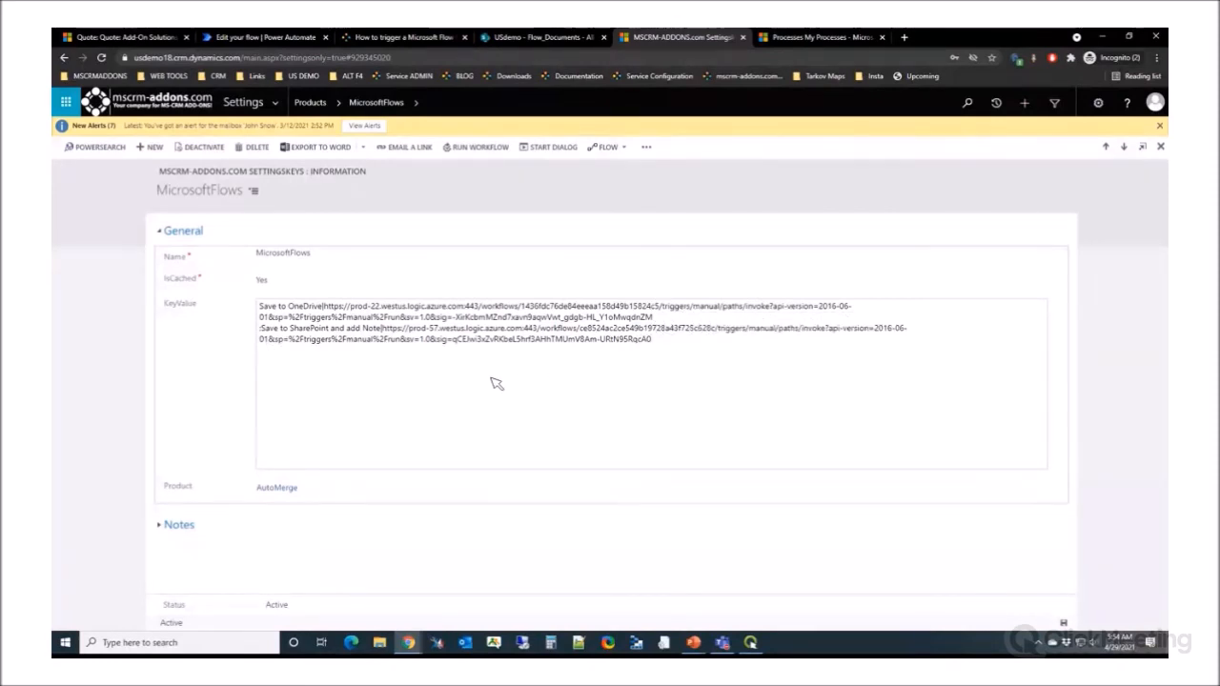
Join the Save to SharePoint and add Note entry back onto the Save to OneDrive entry in KeyValue
left_click(262, 330)
key("BackSpace")
type(";")
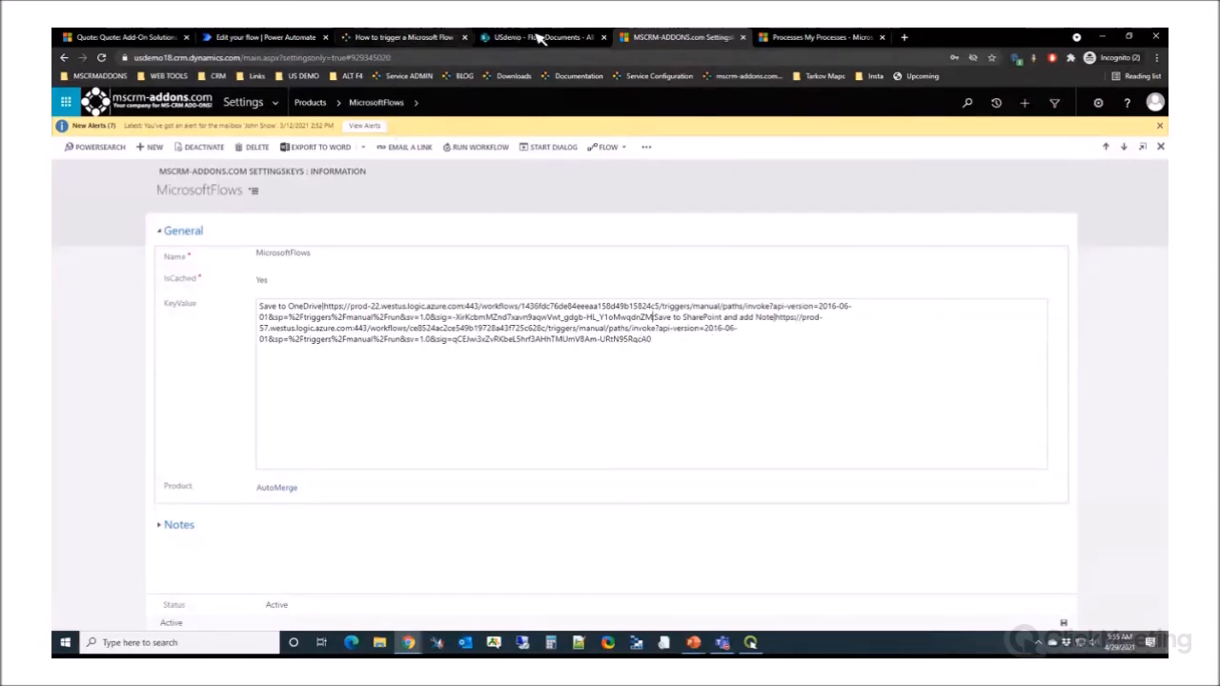
Switch to Power Automate and review the Save to SharePoint and create Note flow in the editor and on its details page
left_click(262, 37)
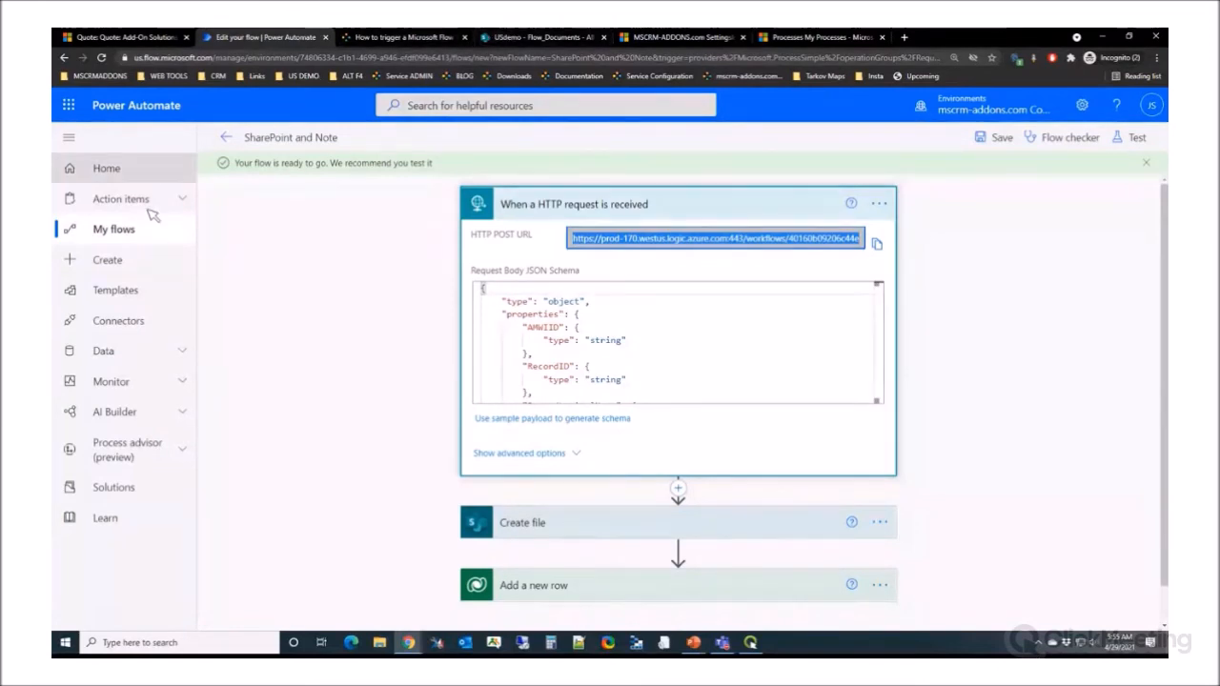
left_click(116, 229)
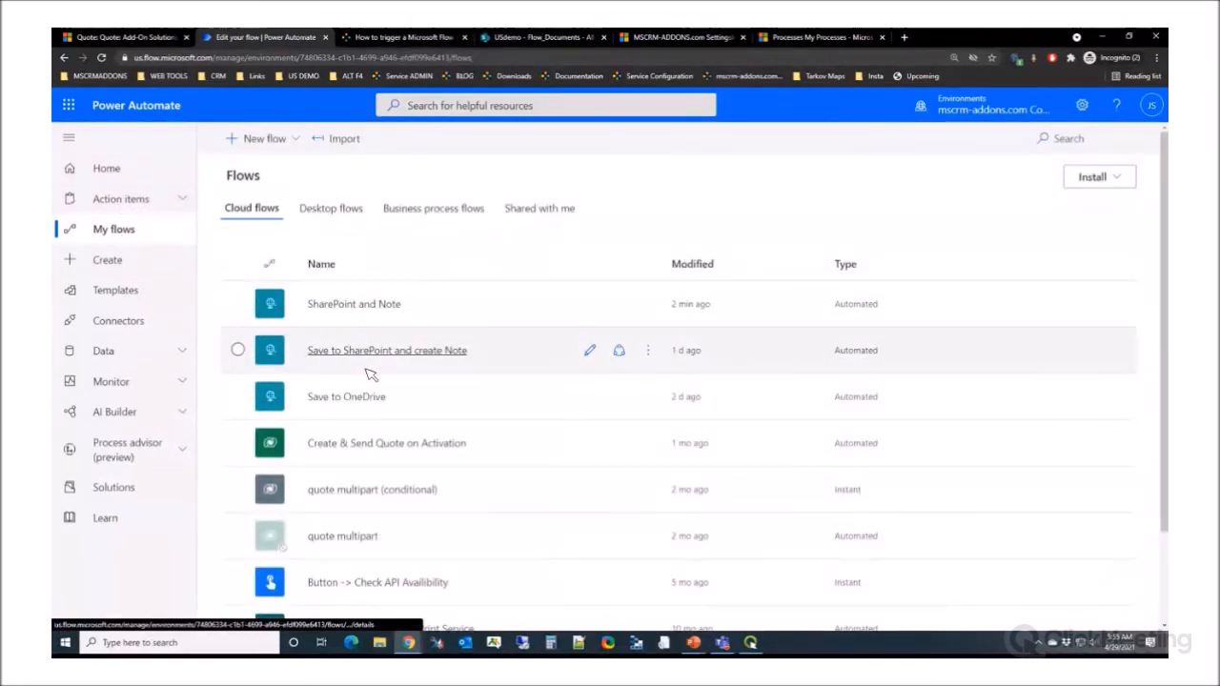
left_click(359, 352)
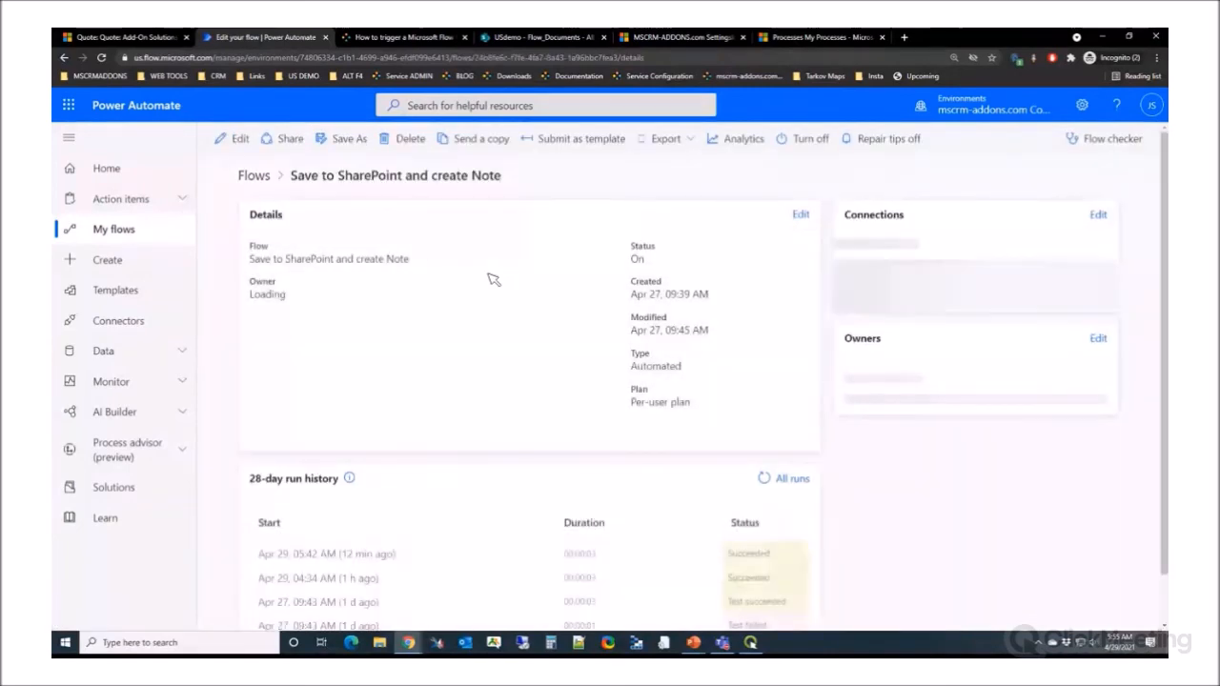
scroll(439, 303, "down", 1)
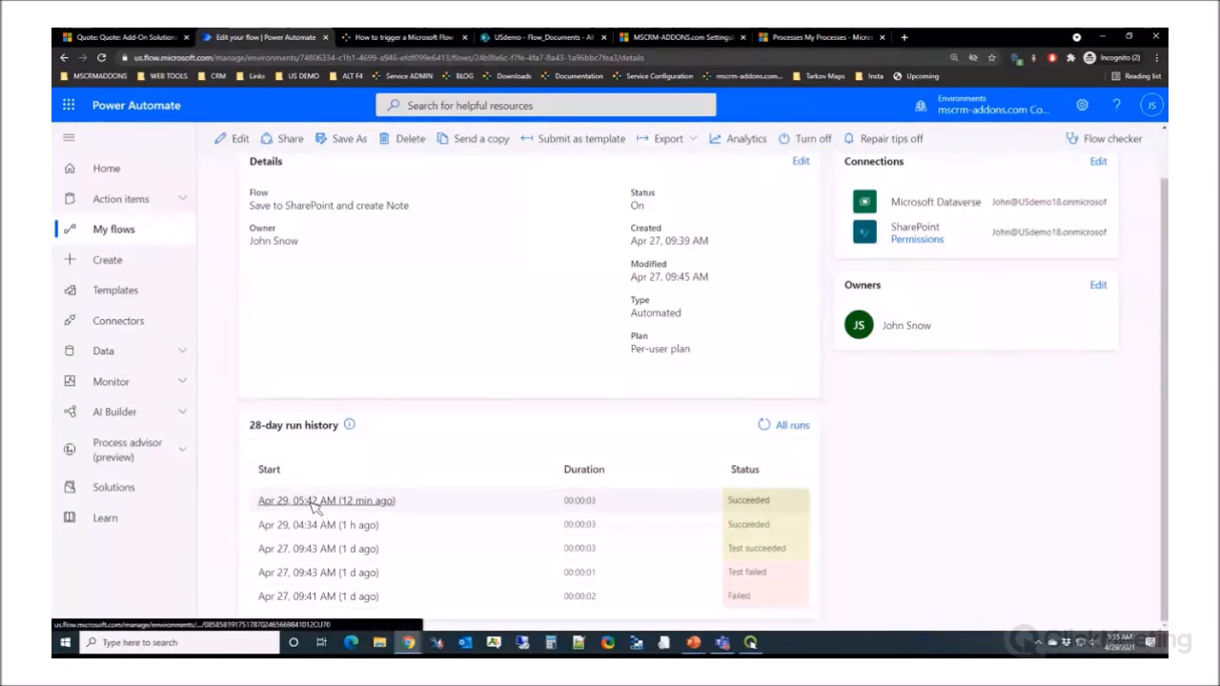
left_click(240, 139)
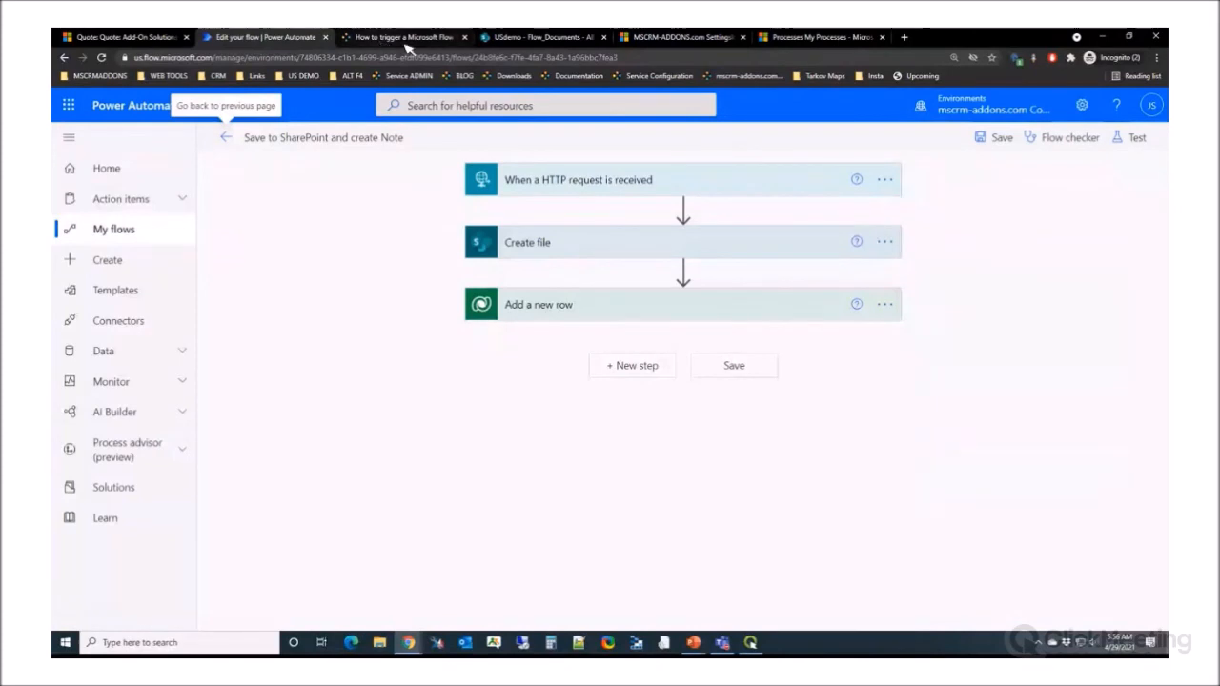
left_click(132, 227)
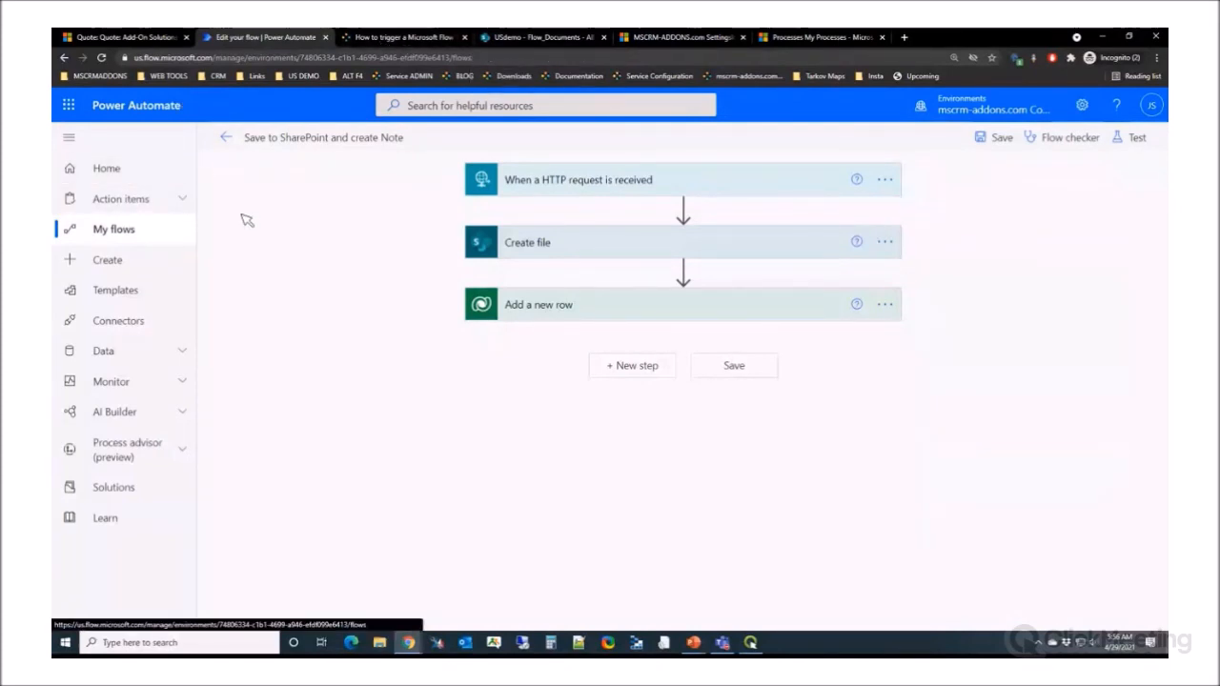
left_click(379, 351)
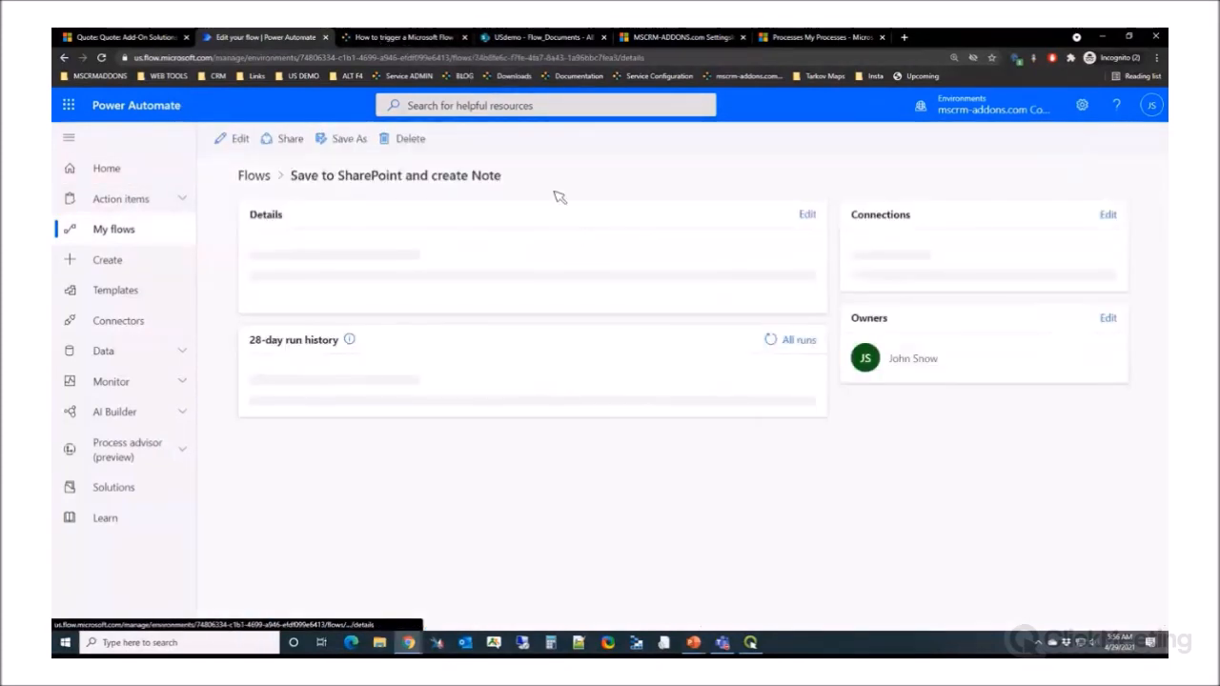
Switch to the Dynamics 365 quote and start creating a document with the Let me decide every step option, proceeding to the output settings
left_click(124, 36)
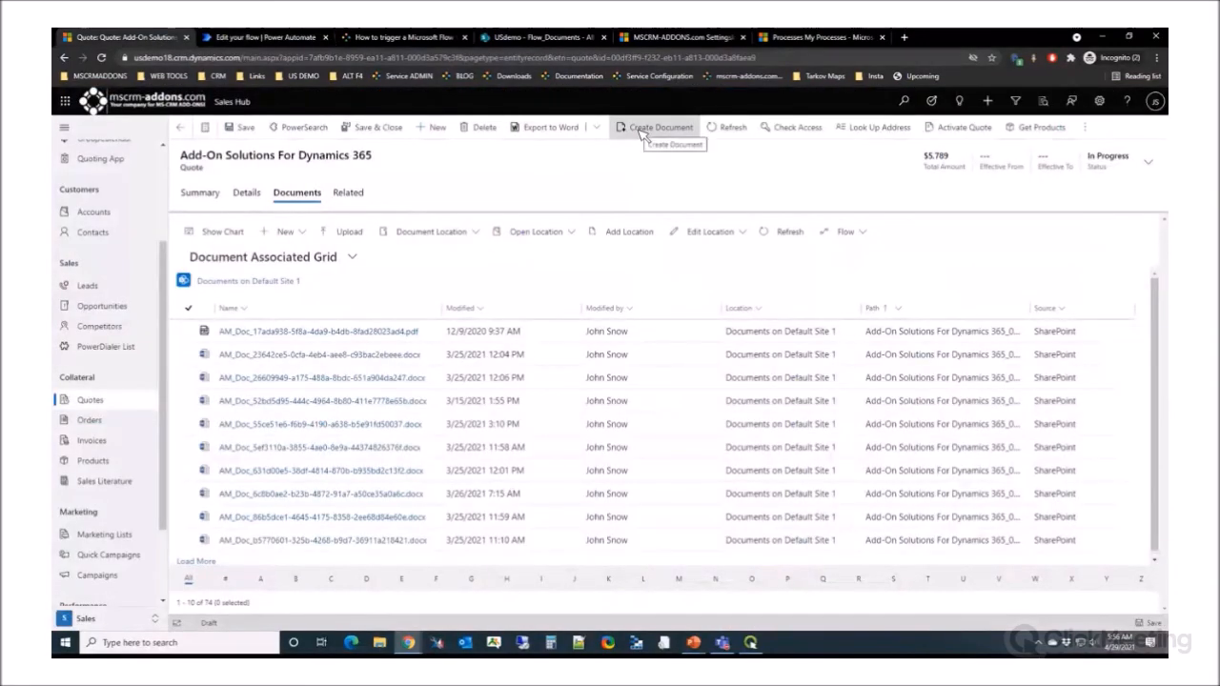
left_click(642, 131)
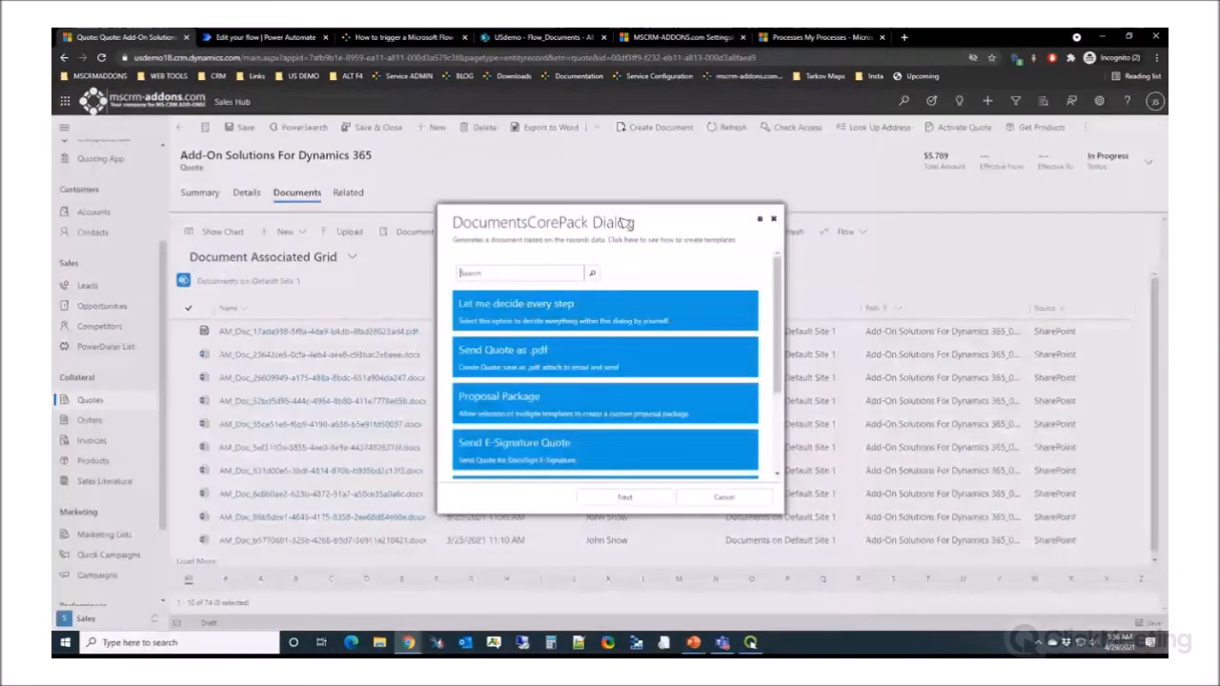
left_click(572, 307)
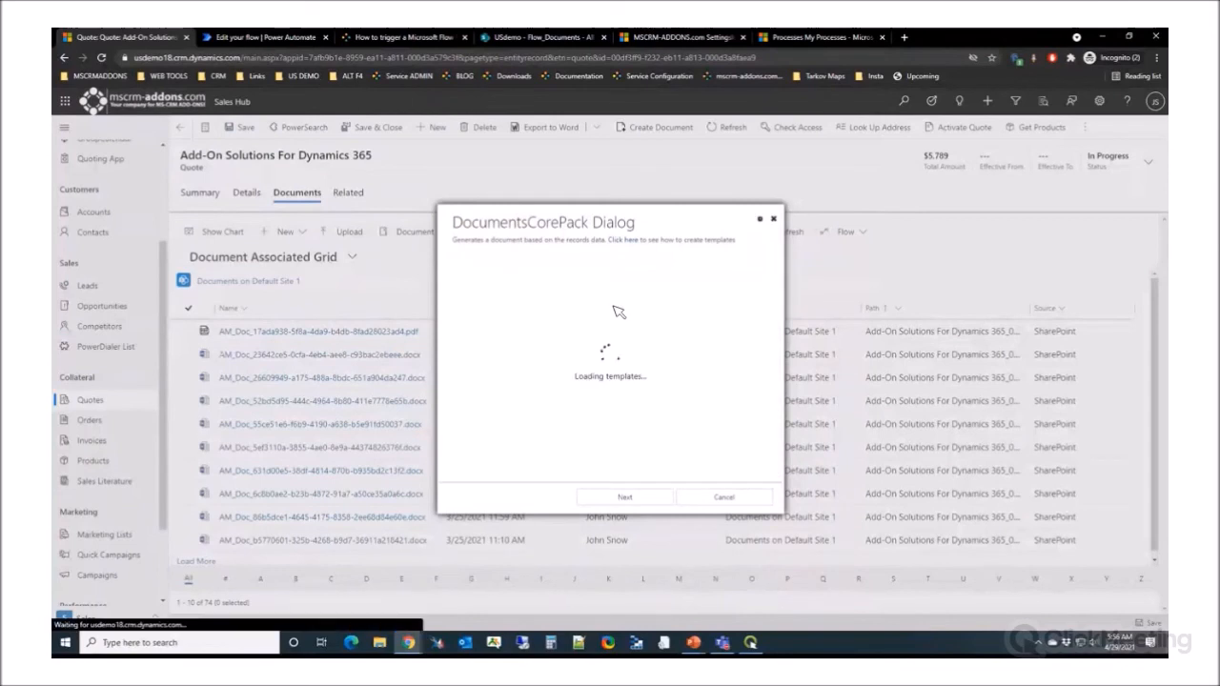
left_click(621, 494)
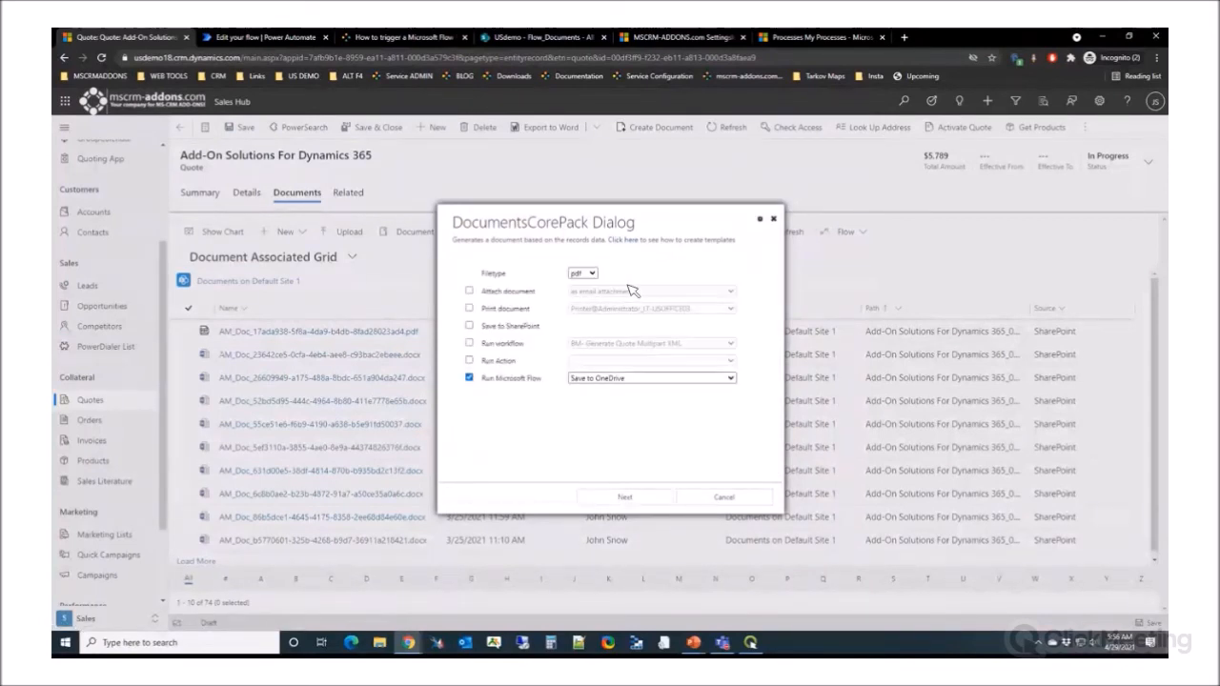
Set Run Microsoft Flow to Save to SharePoint and add Note, generate the PDF quote and finish the dialog
left_click(601, 378)
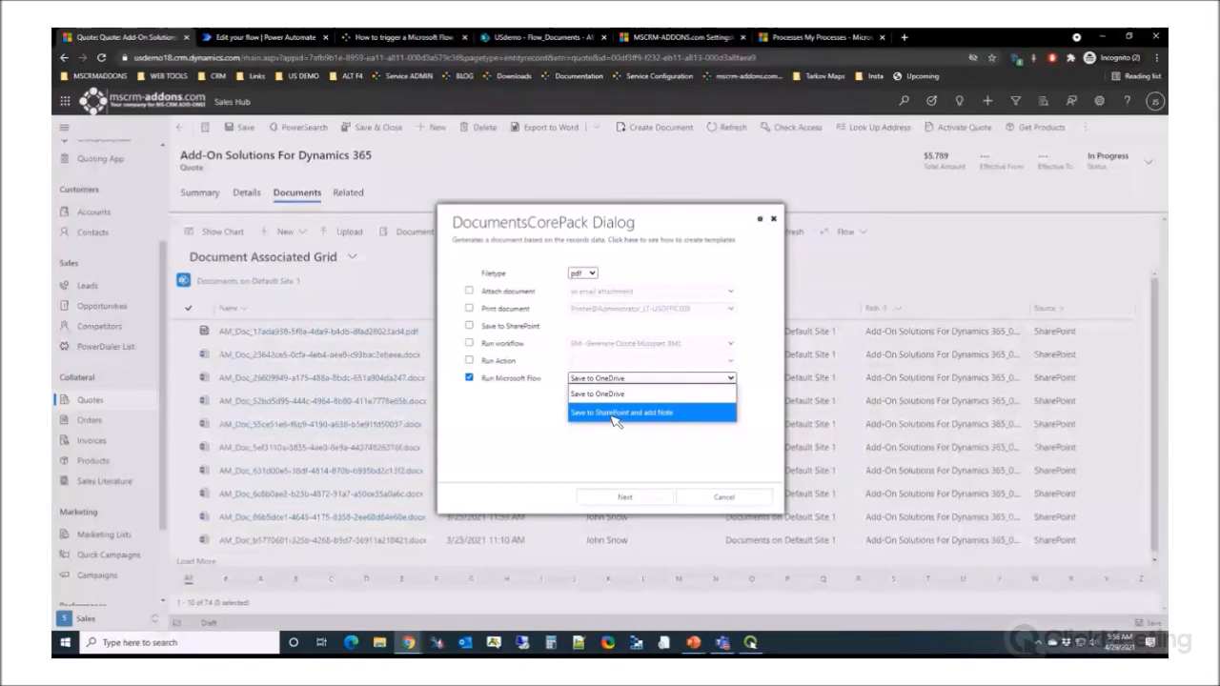
left_click(595, 417)
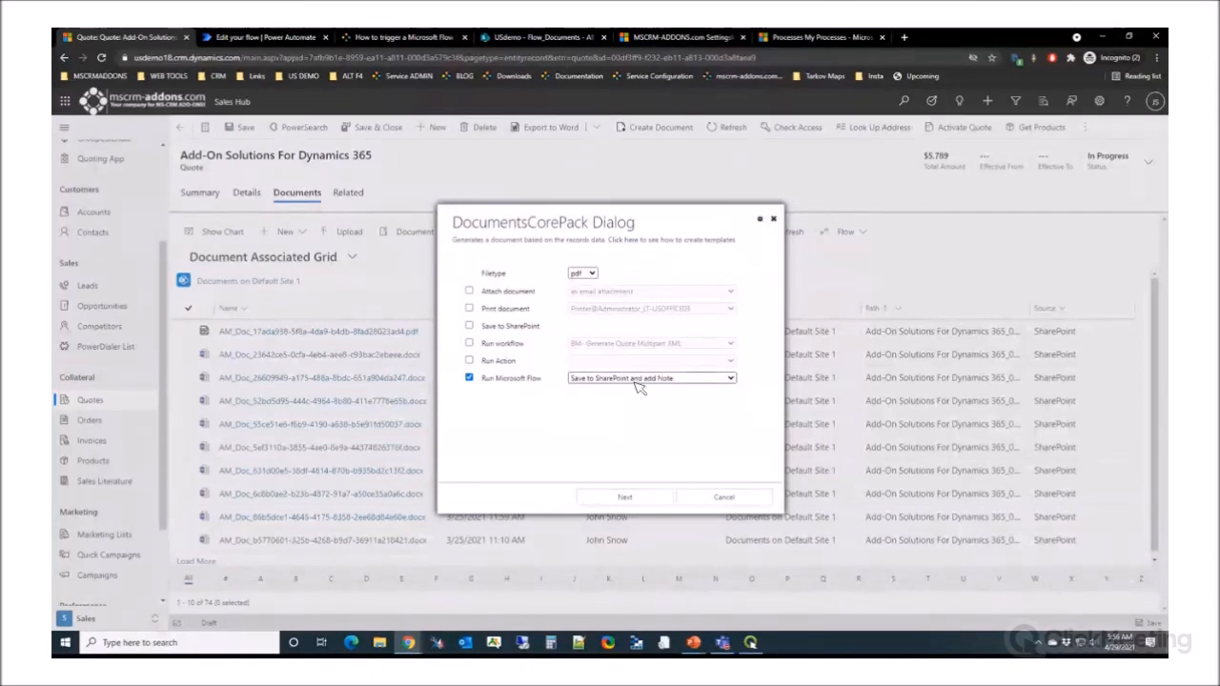
left_click(624, 497)
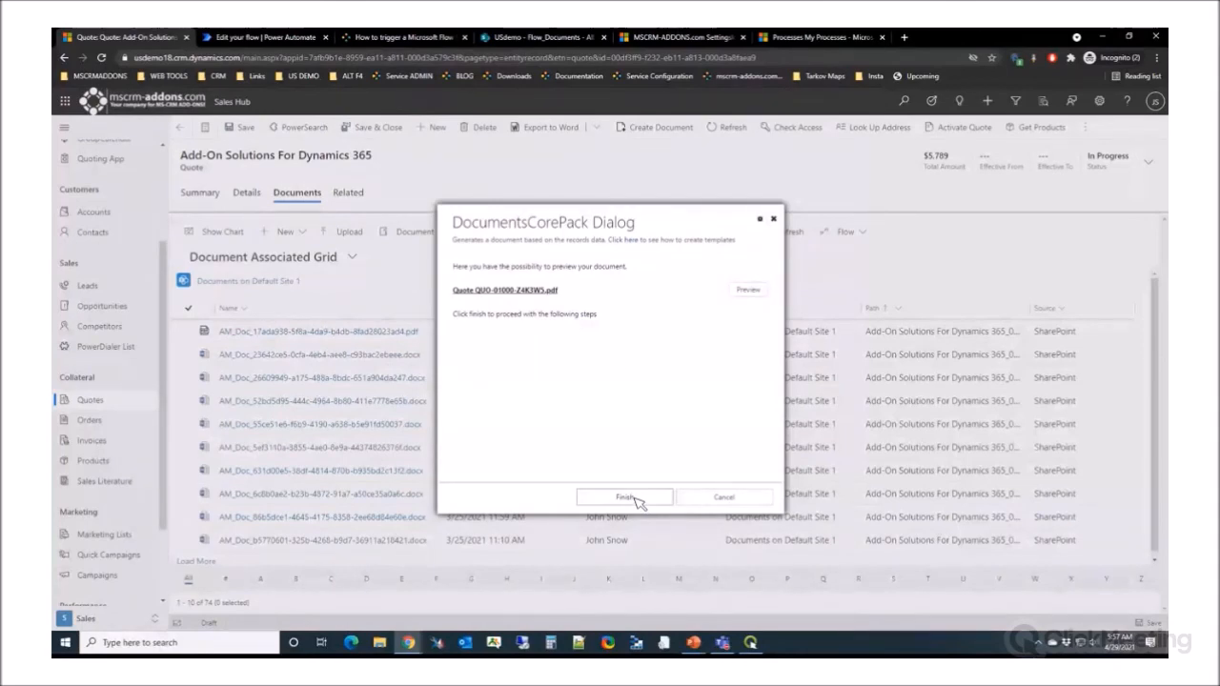
left_click(624, 497)
Check the Flow_Documents library in SharePoint for the quote PDF and review all runs of the flow in Power Automate
left_click(549, 37)
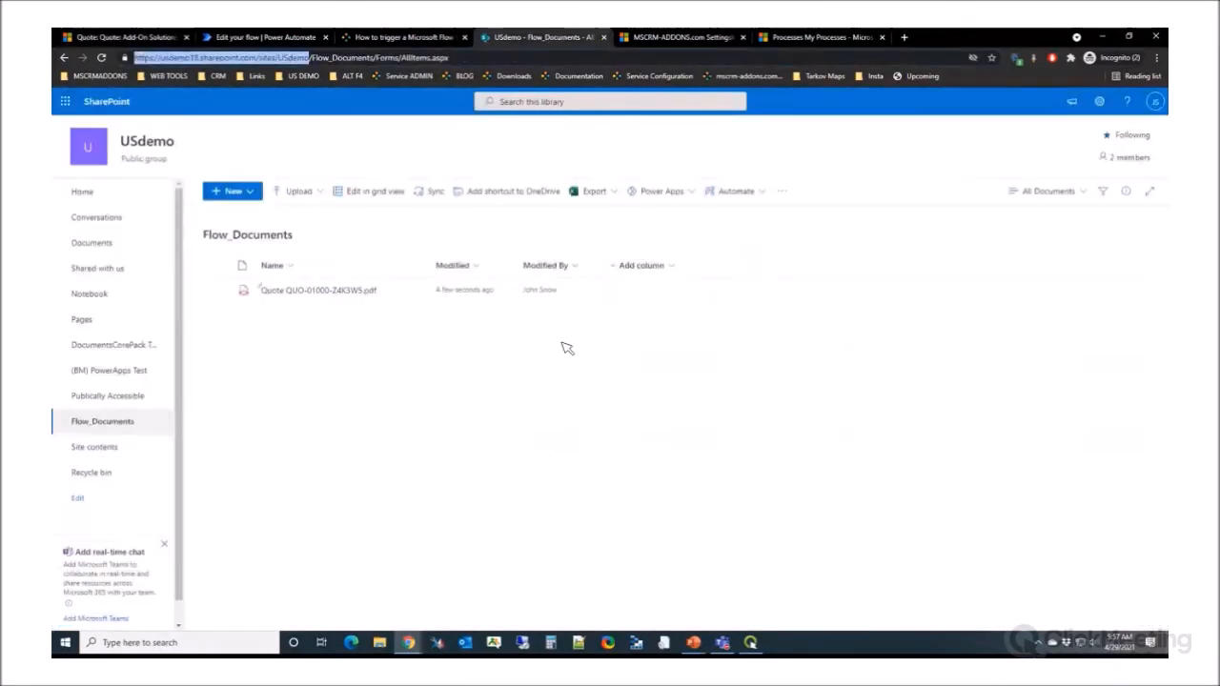
left_click(240, 38)
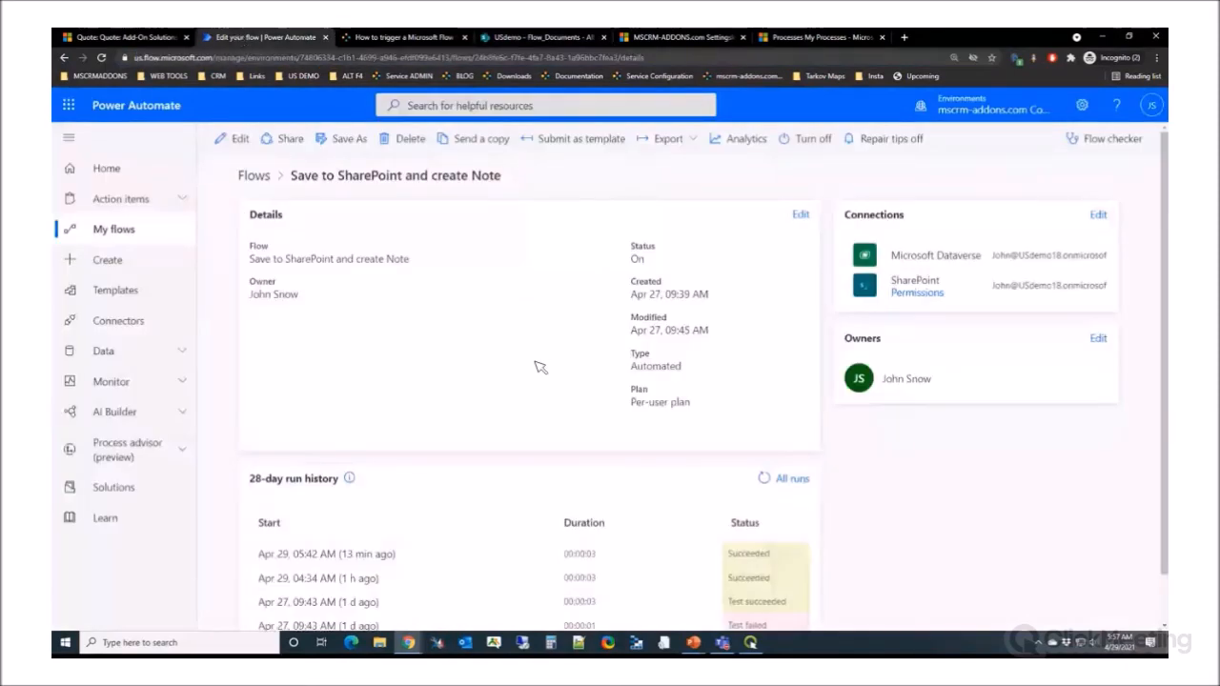
left_click(794, 479)
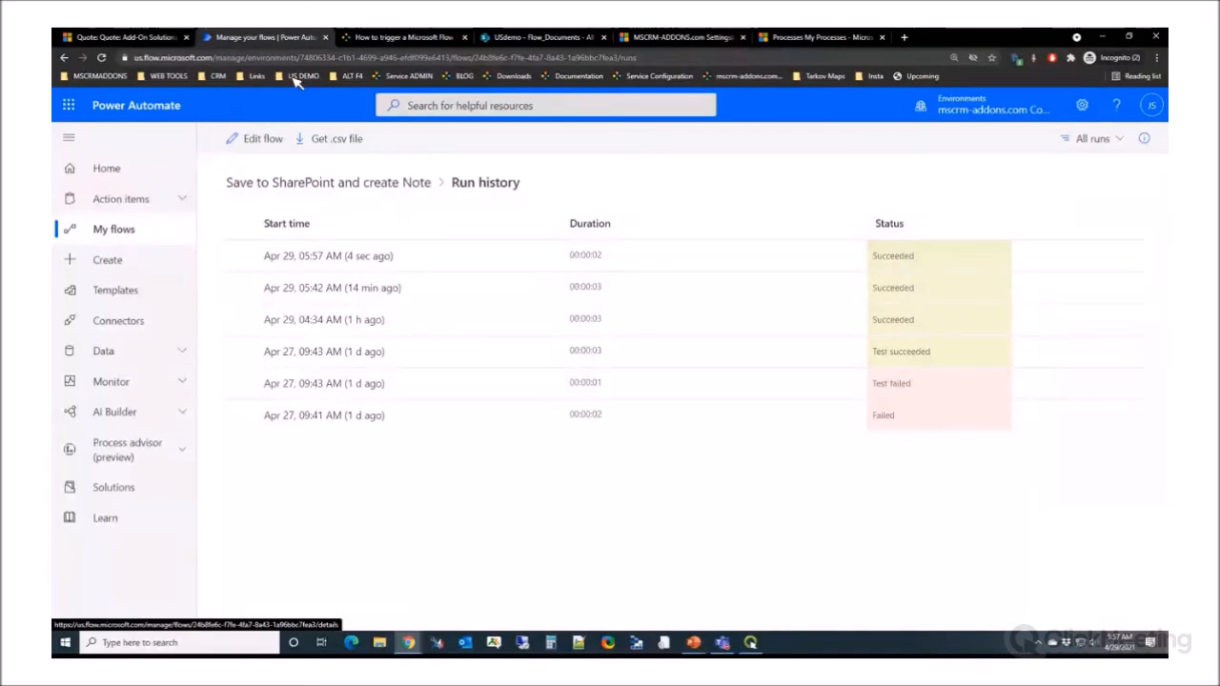
left_click(531, 38)
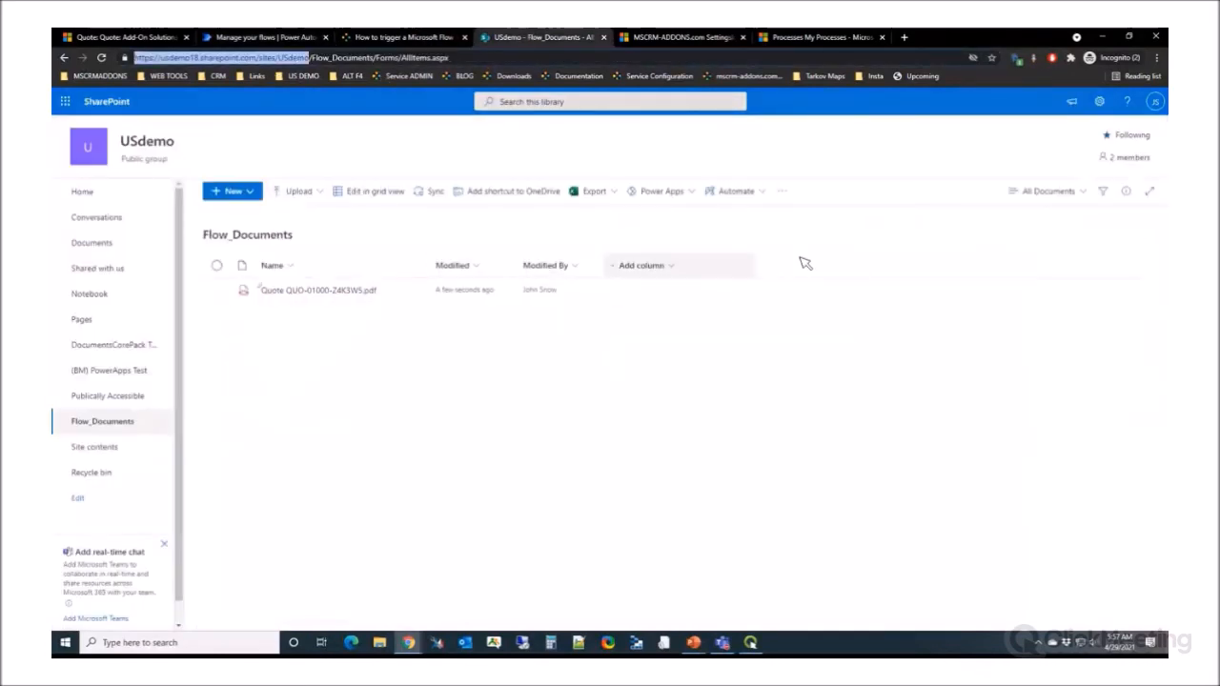
left_click(102, 58)
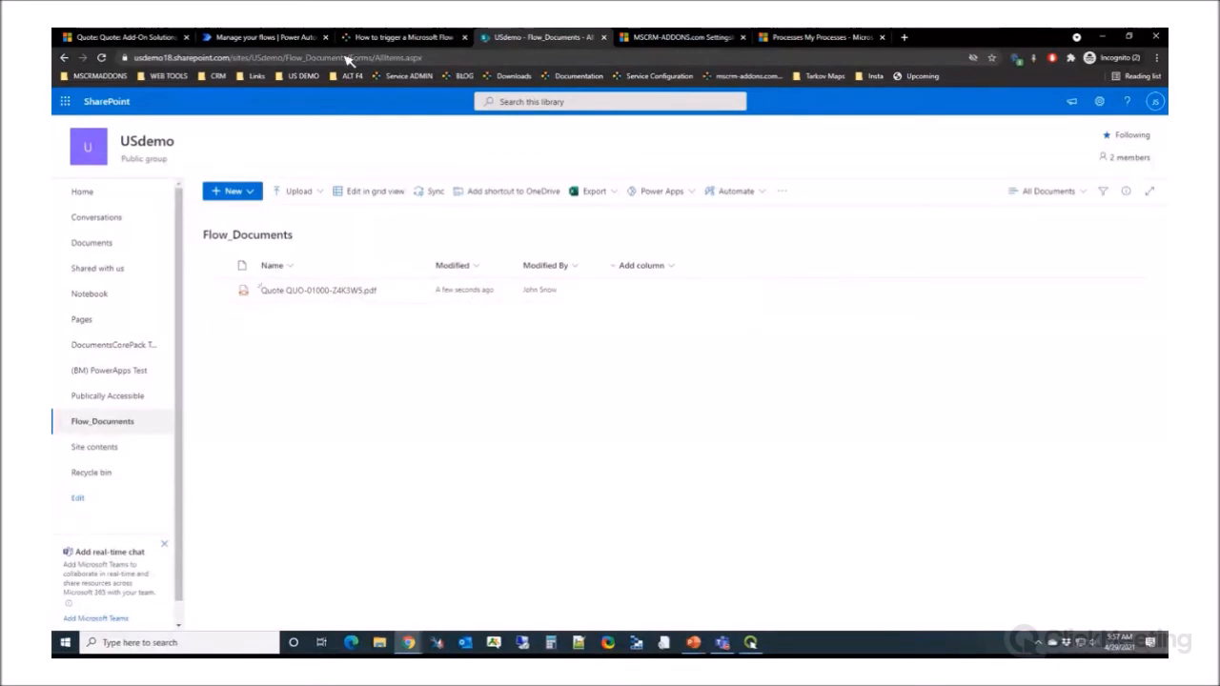
Return to the quote in Dynamics 365 and view its Summary
left_click(277, 38)
key("ctrl+1")
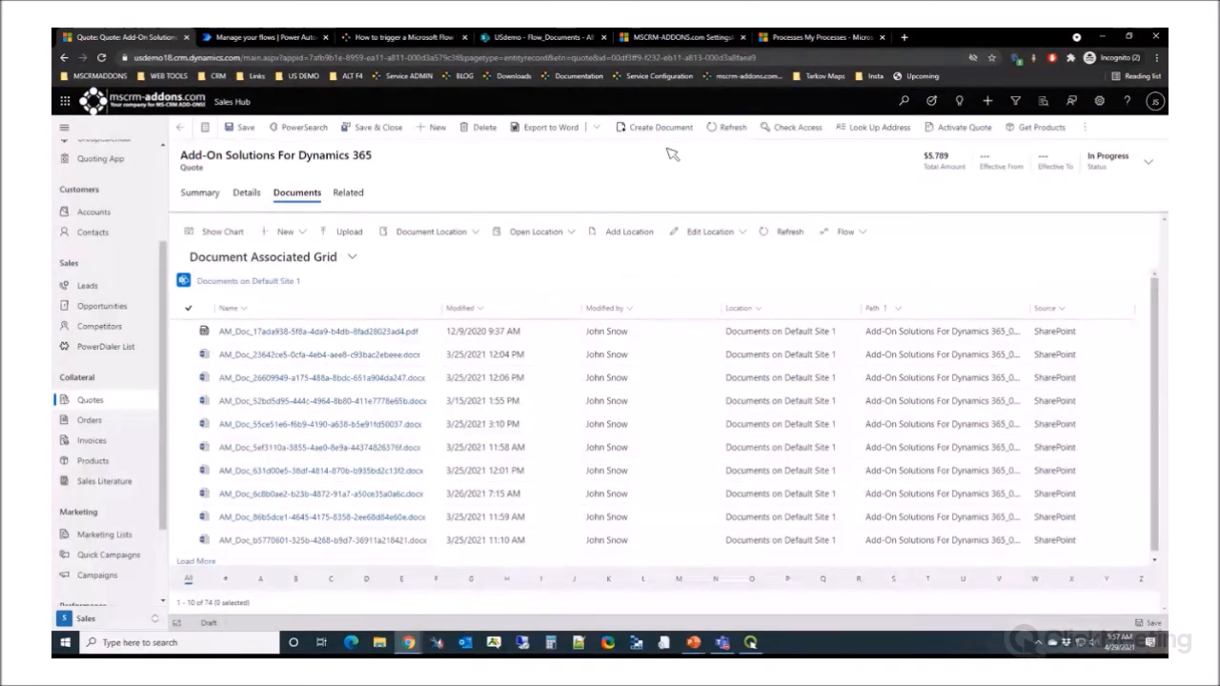
left_click(206, 192)
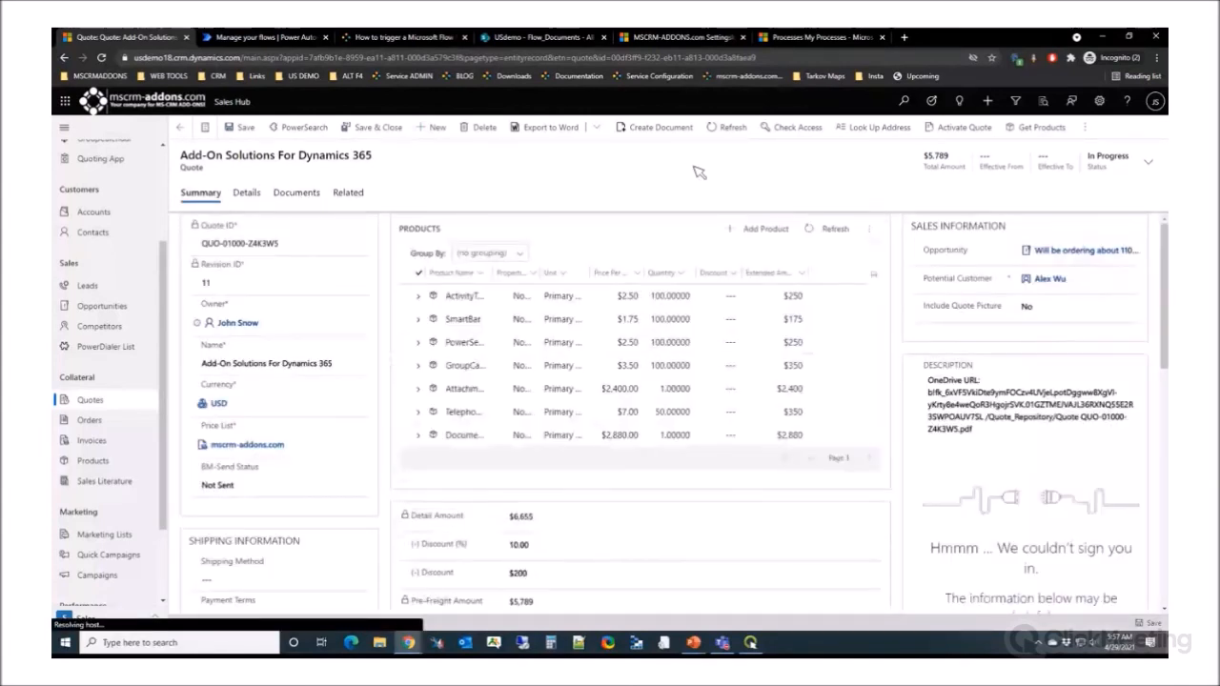
Open the Review Document on SharePoint Task action from My Processes, examine the properties of its Create Task step, and close both windows
left_click(827, 38)
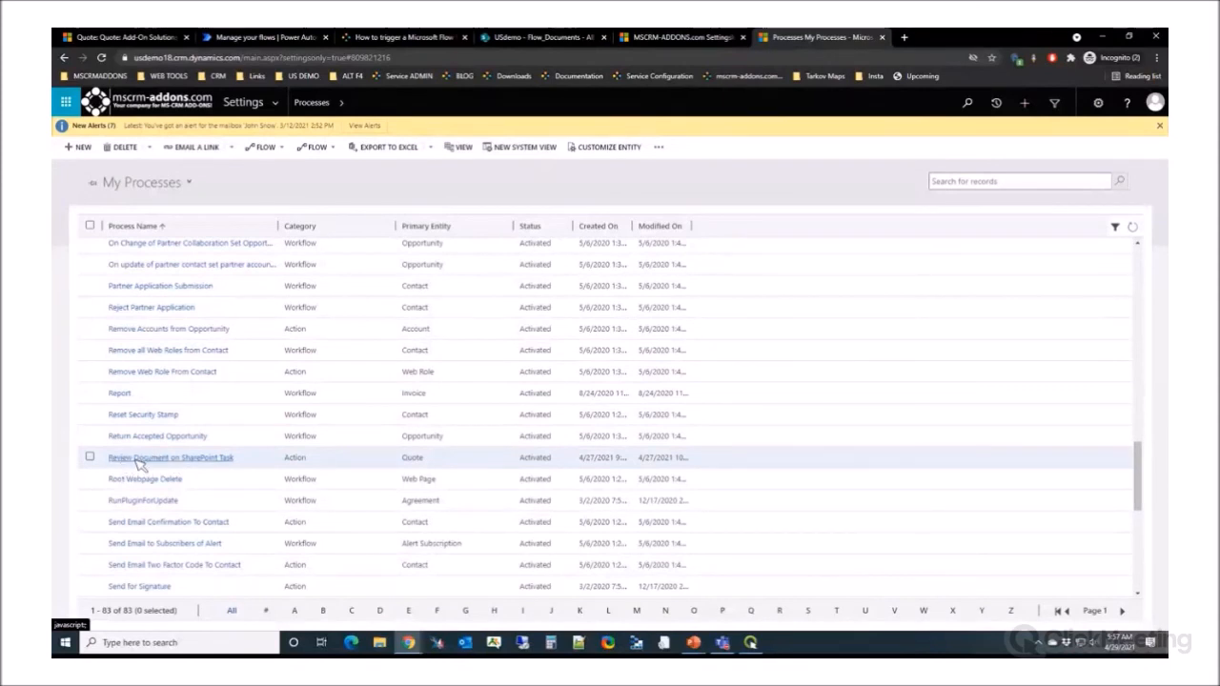
left_click(216, 459)
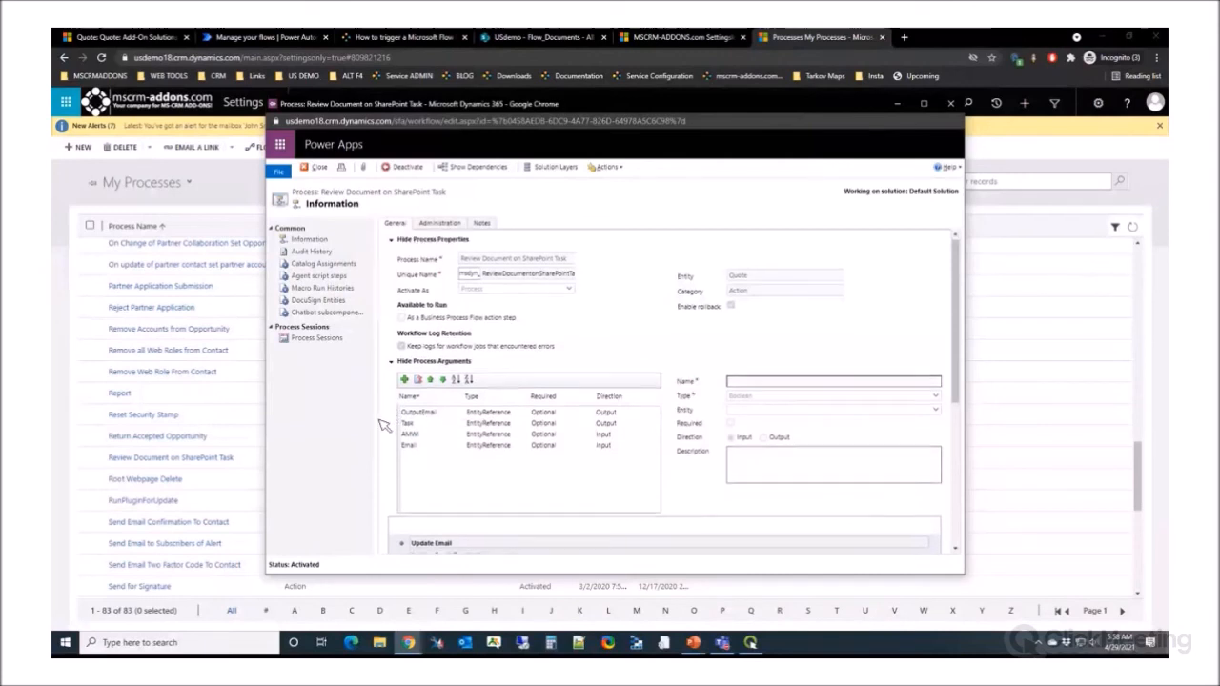
scroll(386, 424, "down", 5)
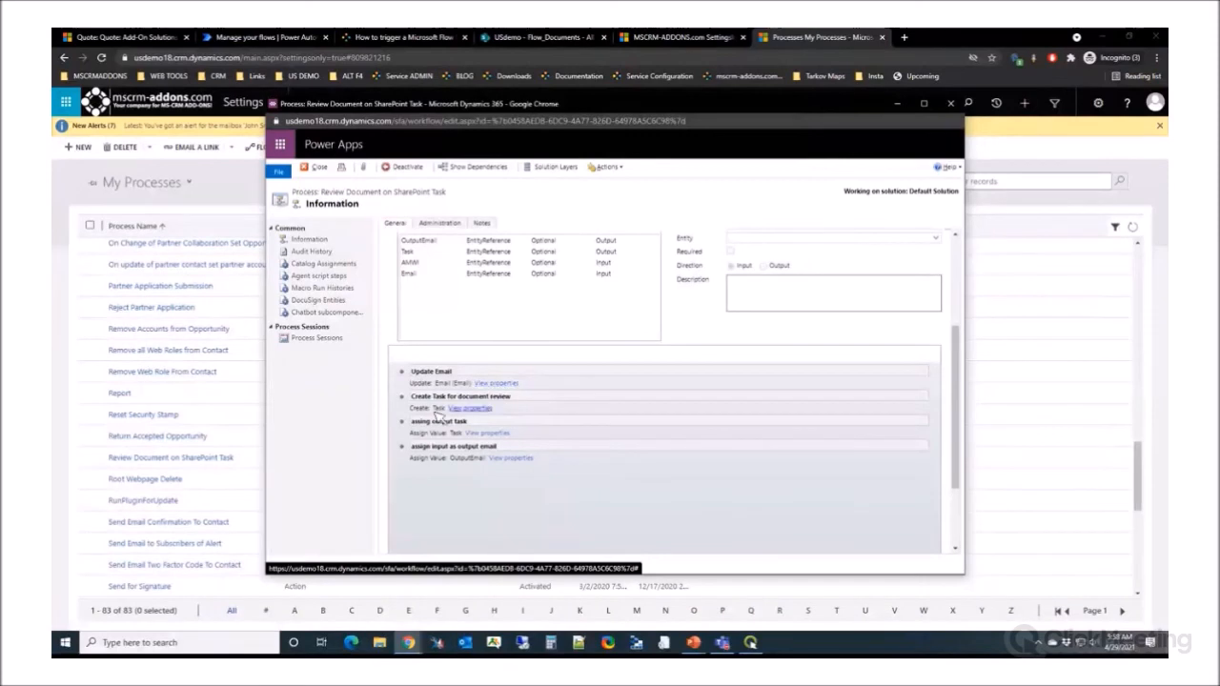
left_click(474, 407)
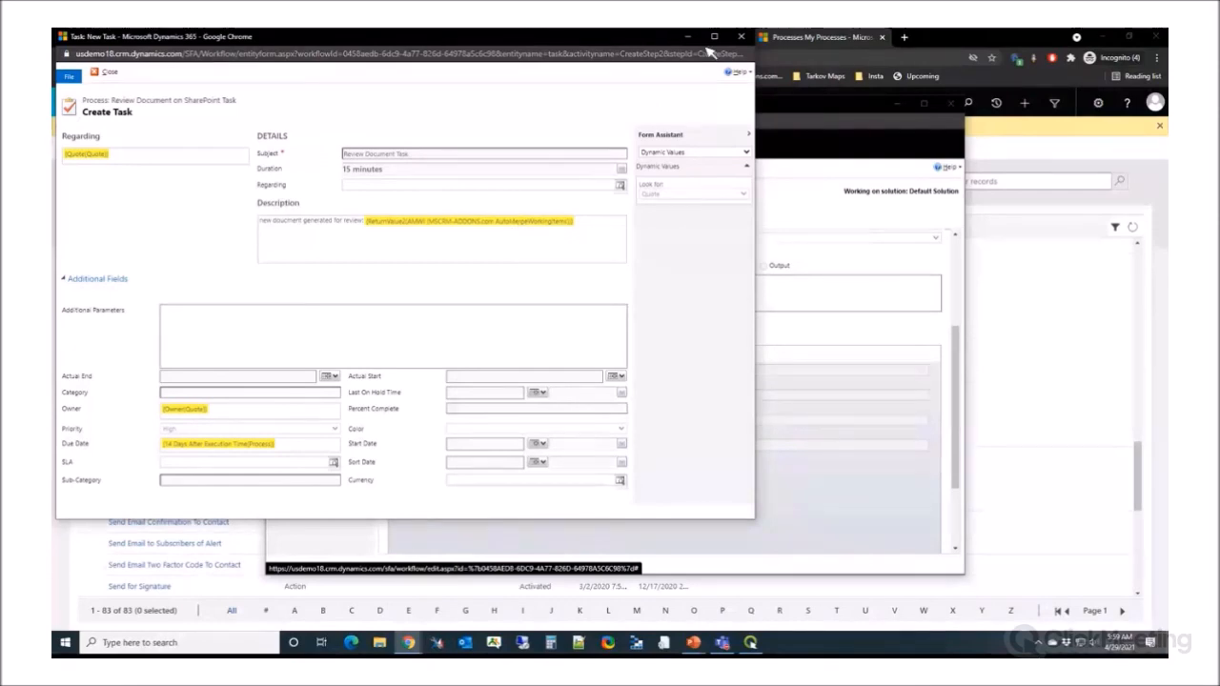
left_click(743, 37)
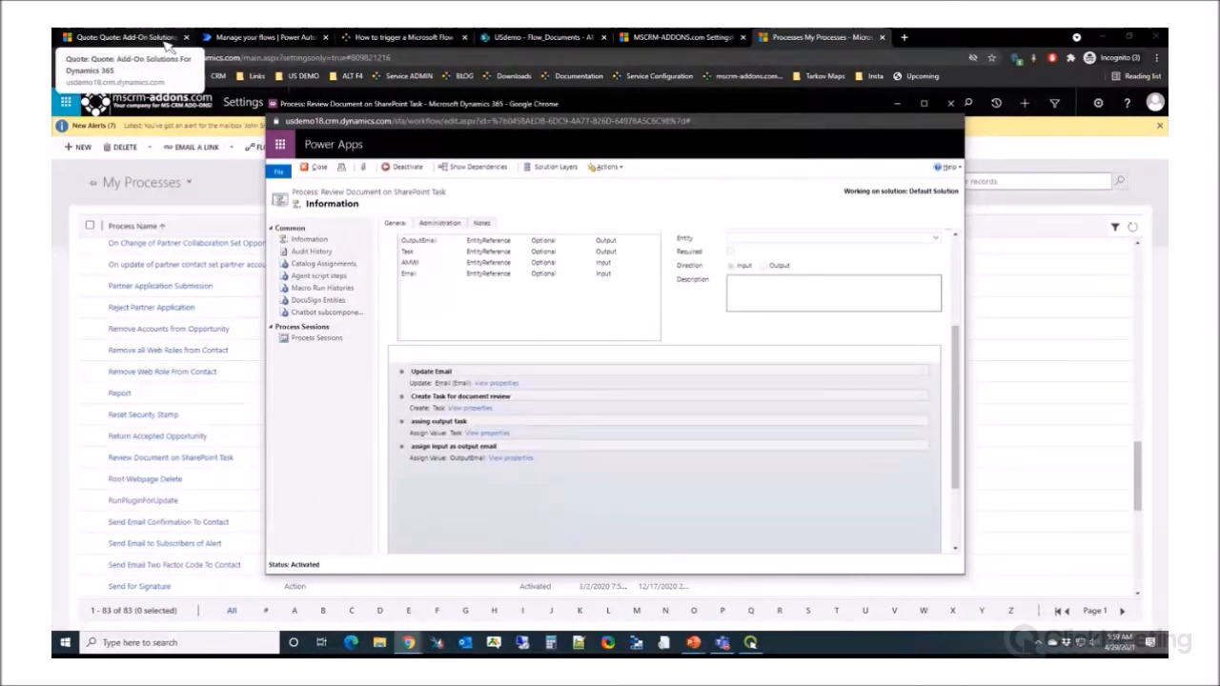
left_click(950, 103)
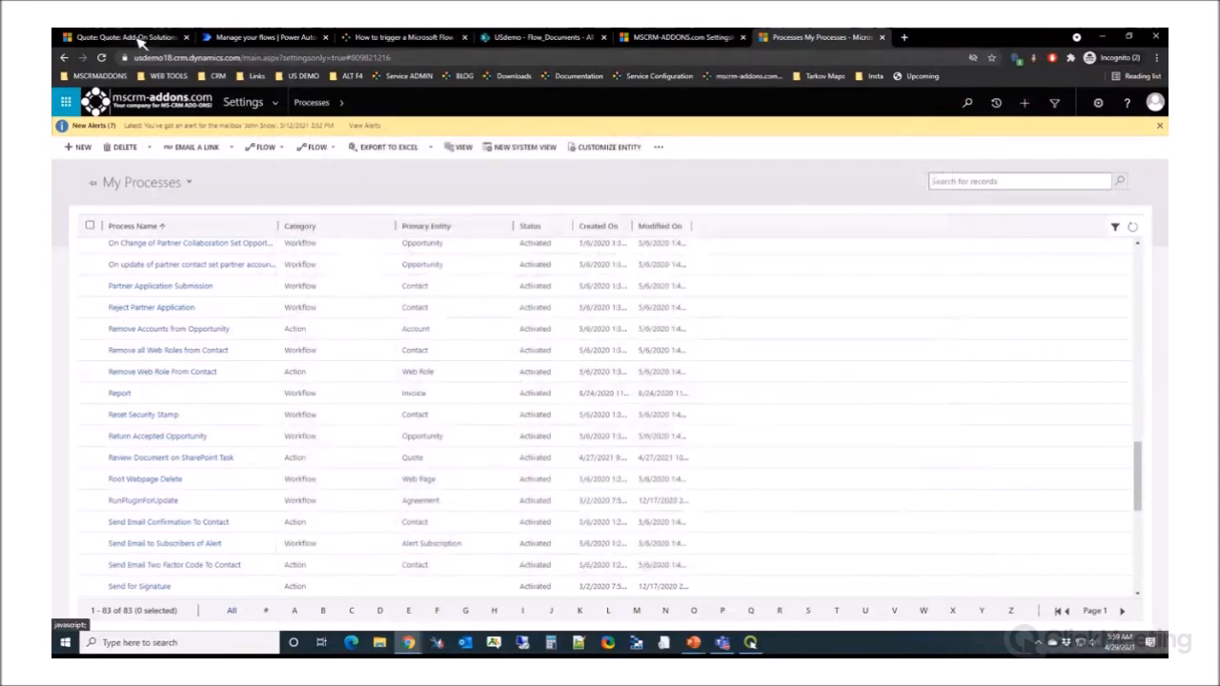
Return to the quote and start creating a document with the Let me decide every step option, up to the output settings
left_click(139, 37)
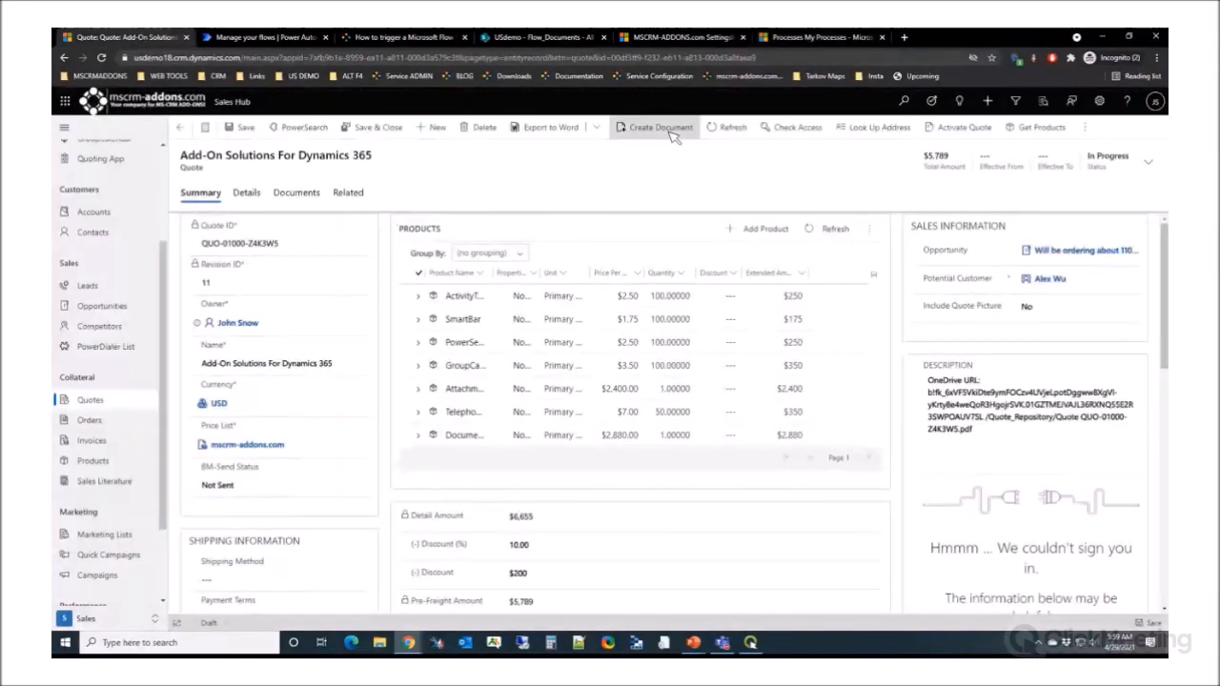
left_click(672, 131)
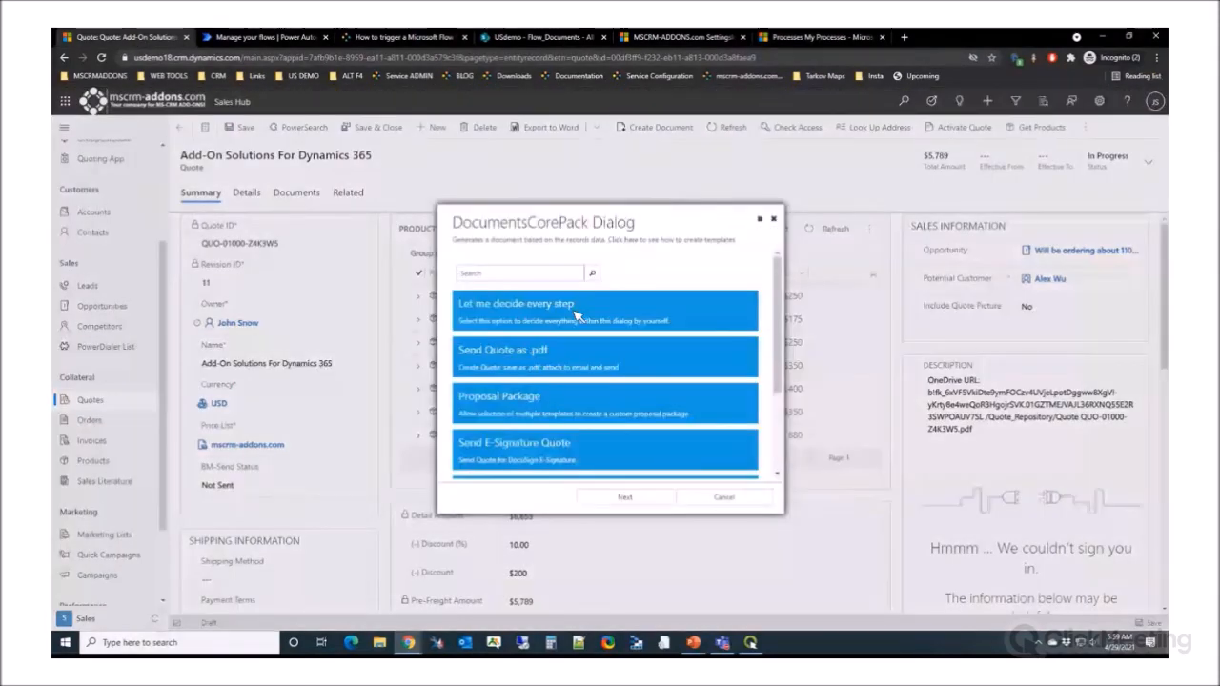
left_click(575, 314)
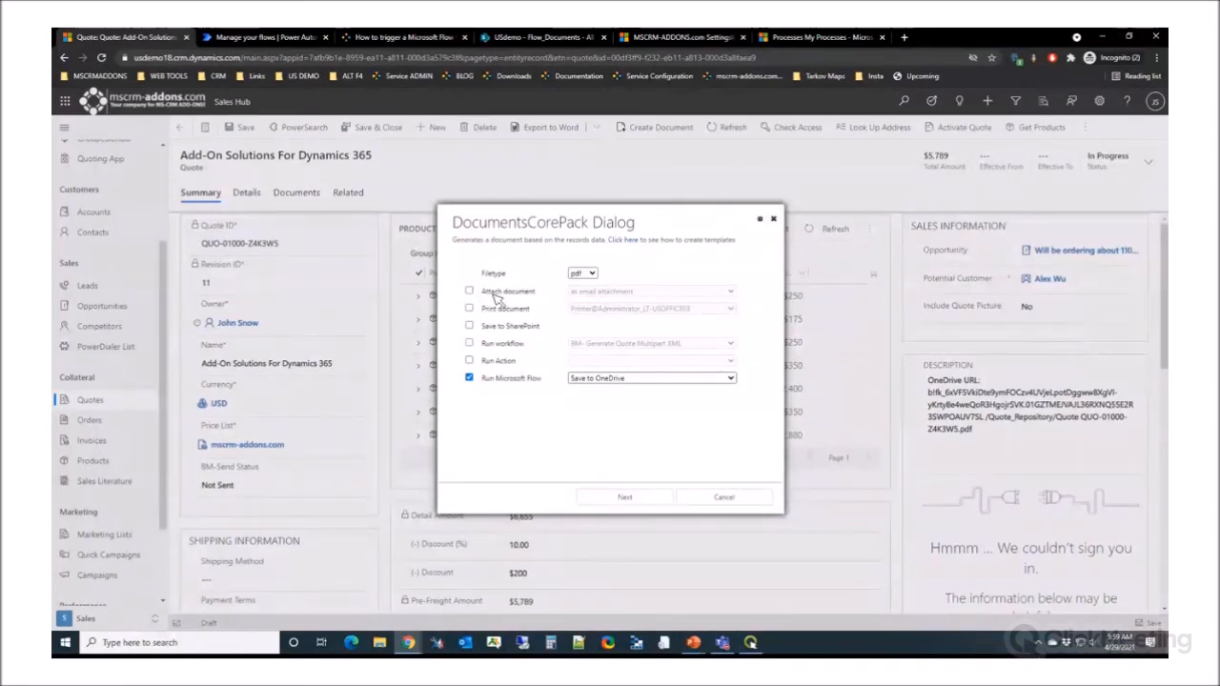
Attach the PDF document as an email attachment and choose the customer as the only recipient
left_click(470, 292)
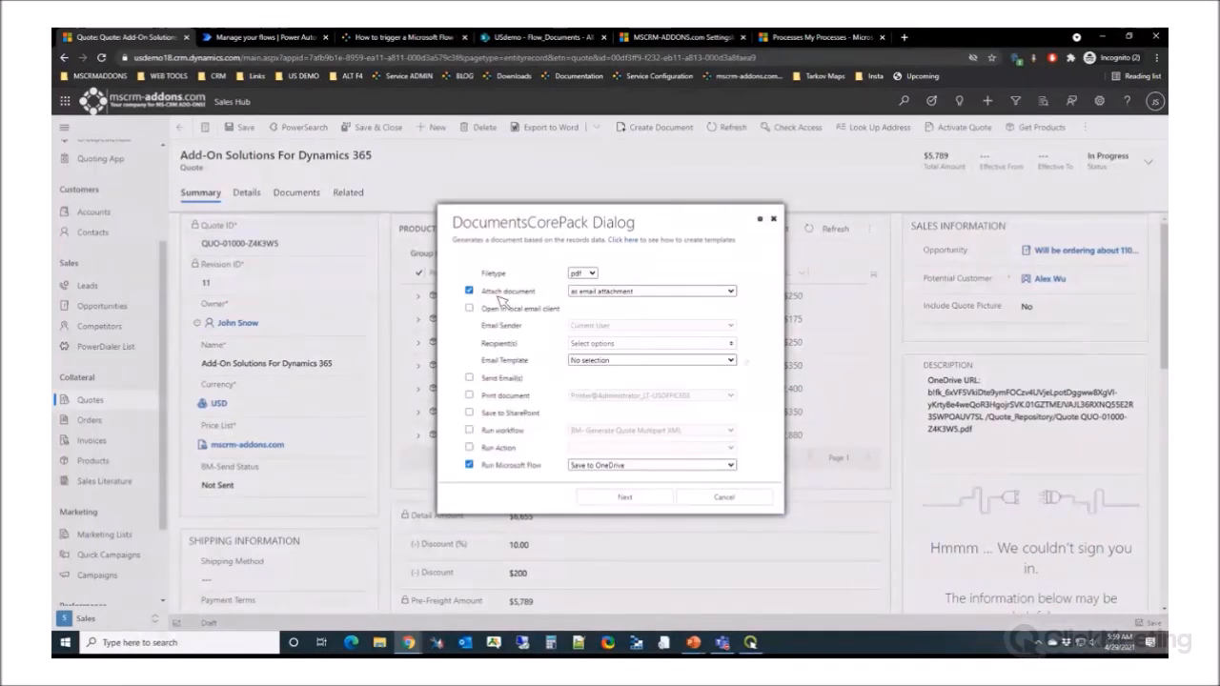
left_click(612, 344)
left_click(595, 378)
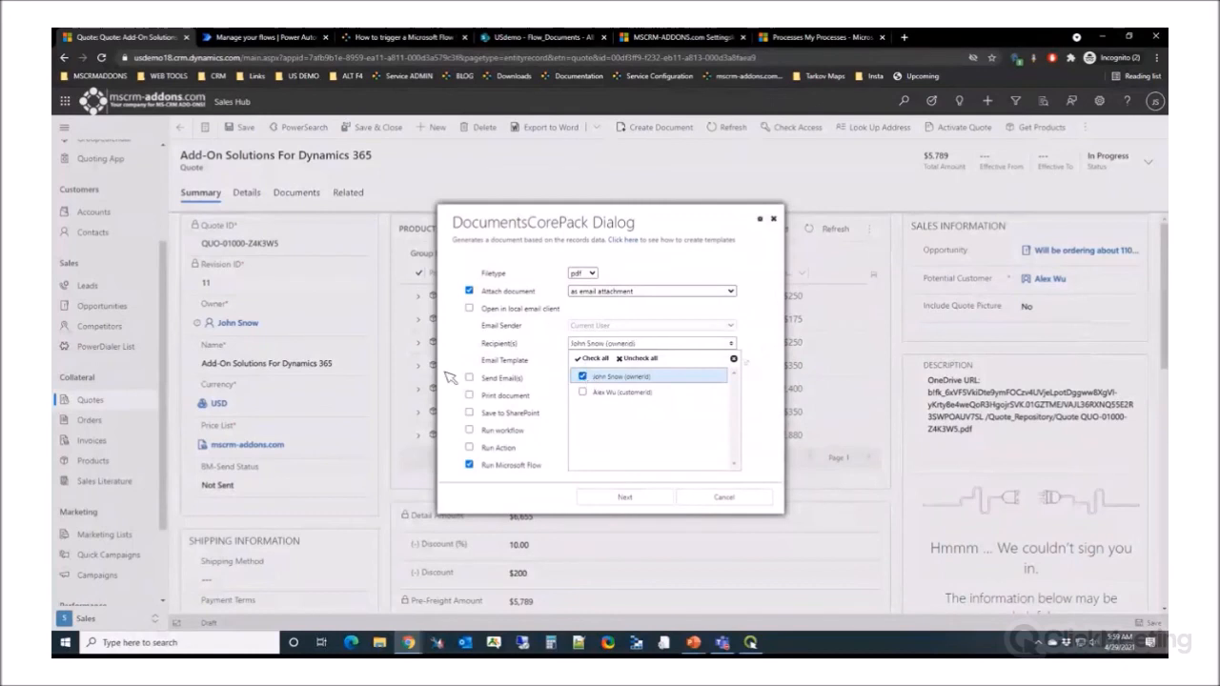
left_click(540, 388)
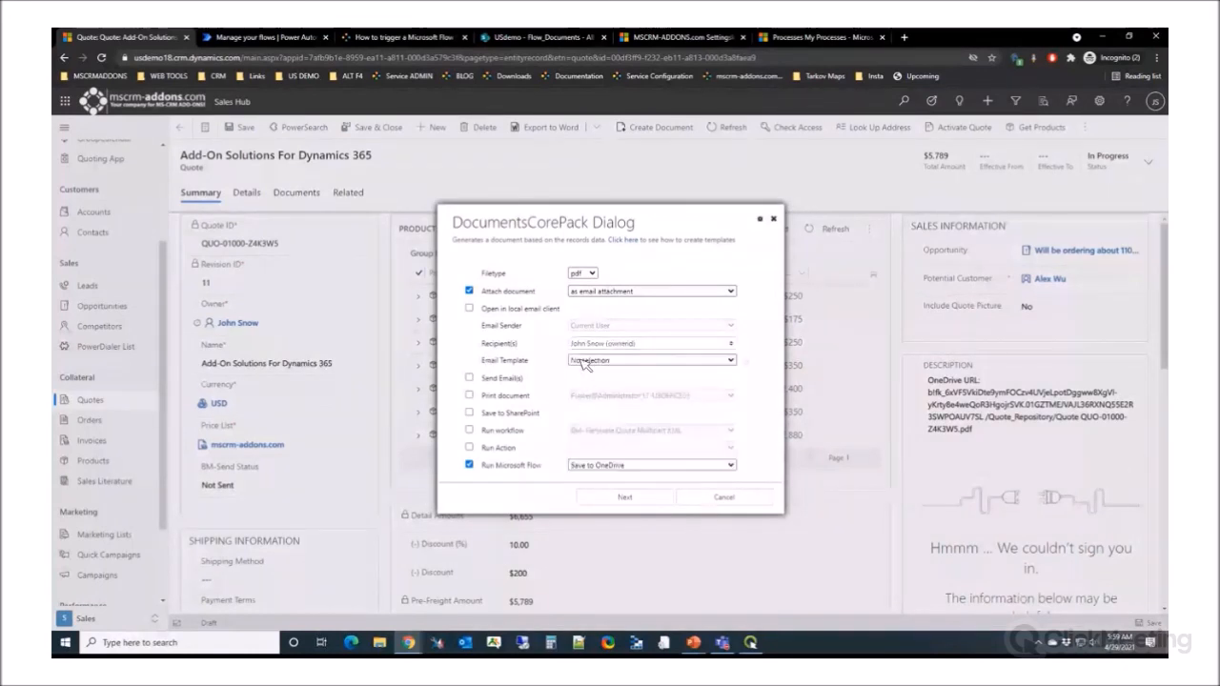
left_click(593, 345)
left_click(585, 391)
left_click(587, 377)
left_click(466, 349)
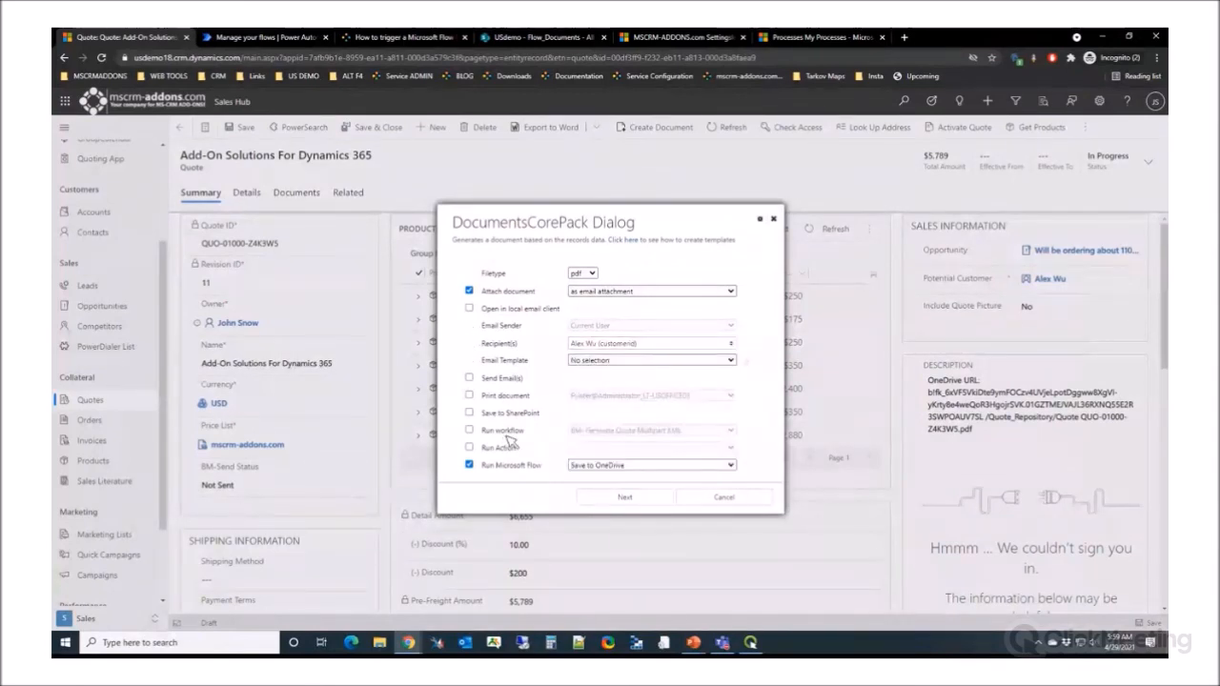
Disable Run Microsoft Flow, enable Run Action with Review Document on SharePoint Task, and generate the quote document through to finishing the dialog
left_click(469, 464)
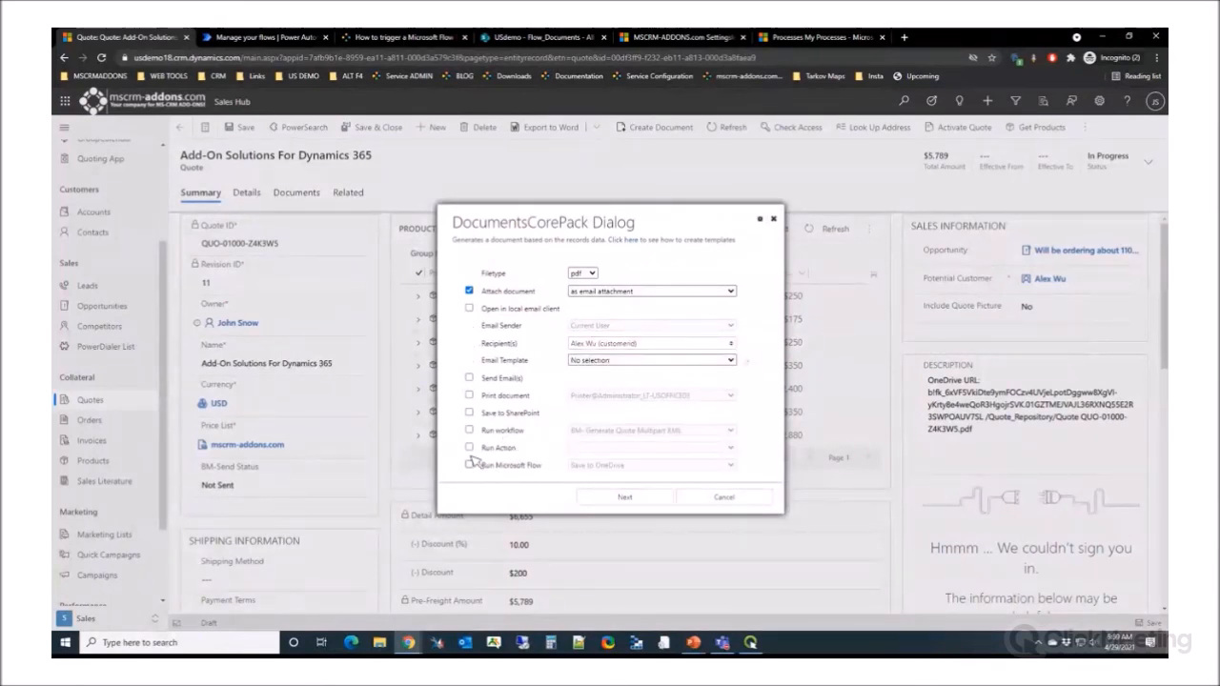
left_click(469, 447)
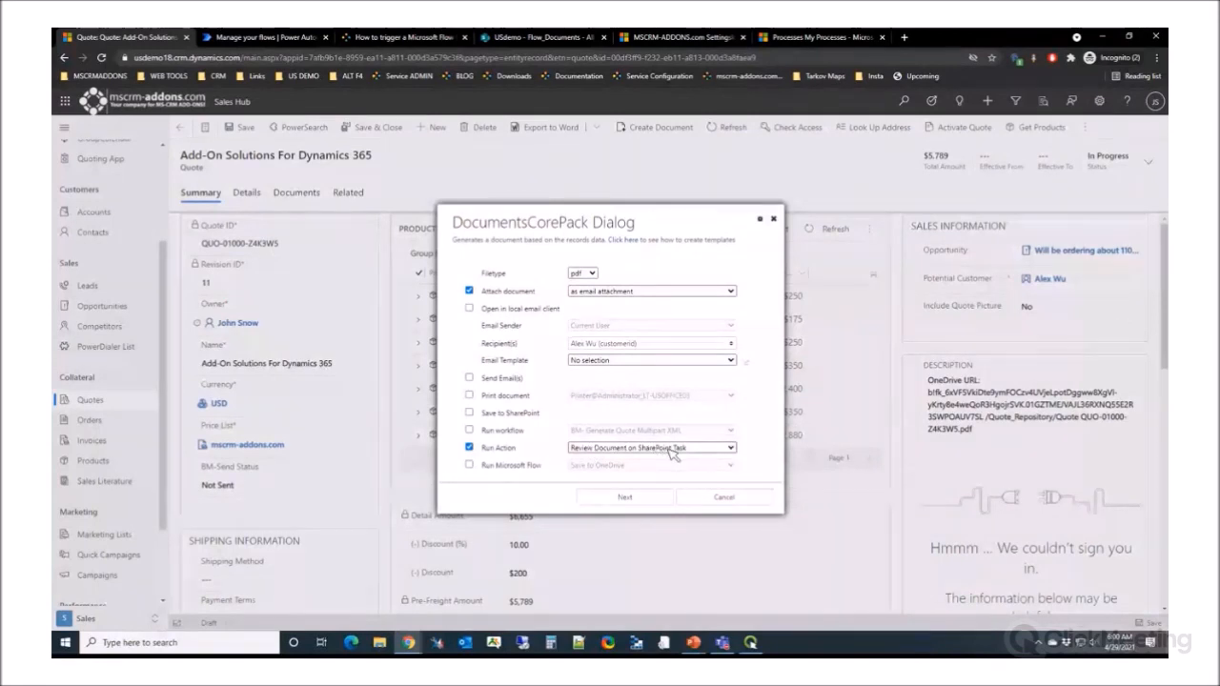
left_click(737, 448)
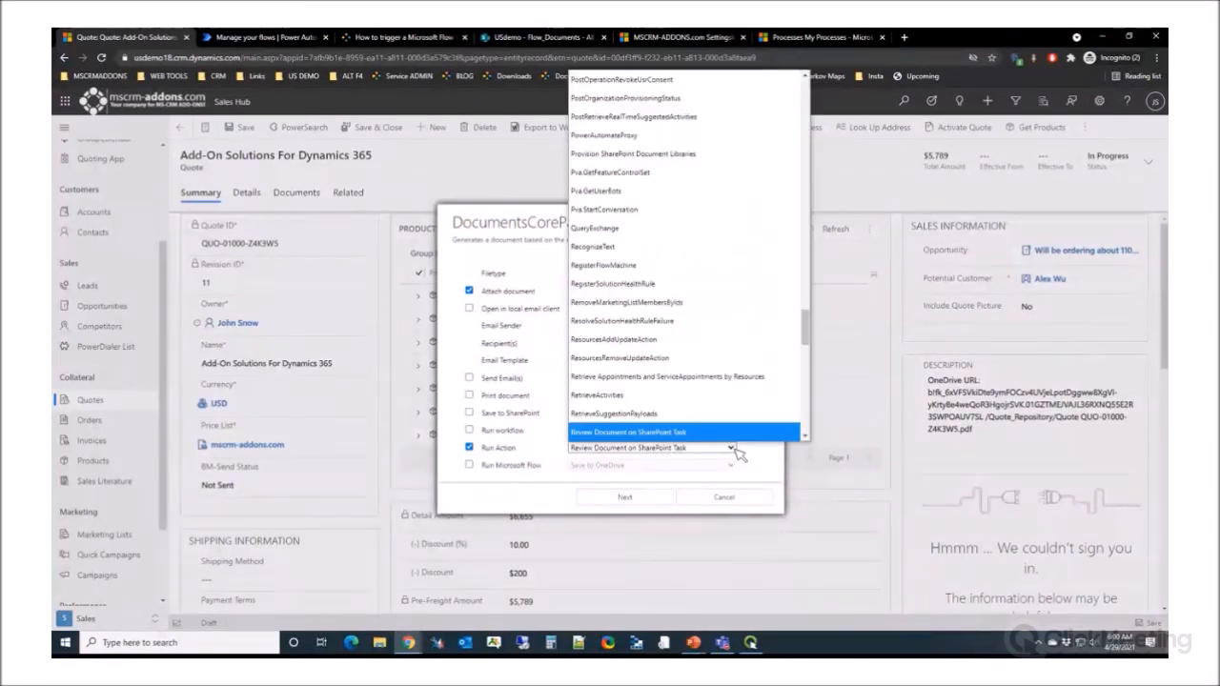
left_click_drag(808, 345, 789, 270)
scroll(789, 270, "up", 2)
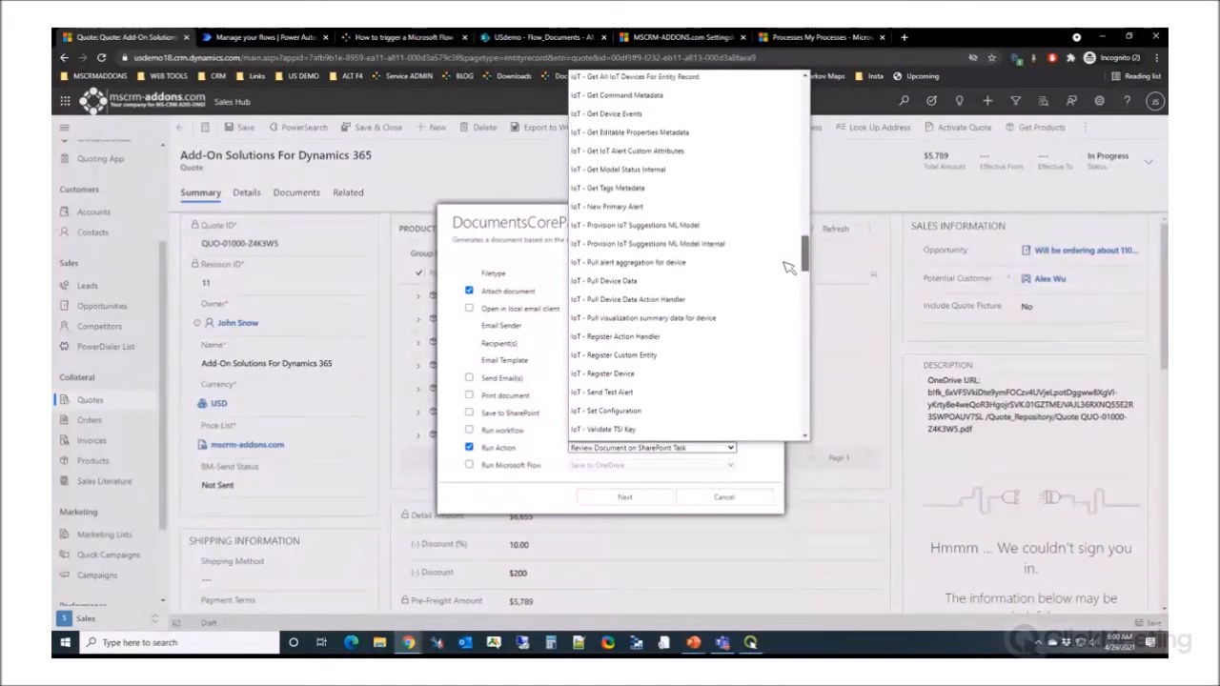
scroll(790, 270, "up", 7)
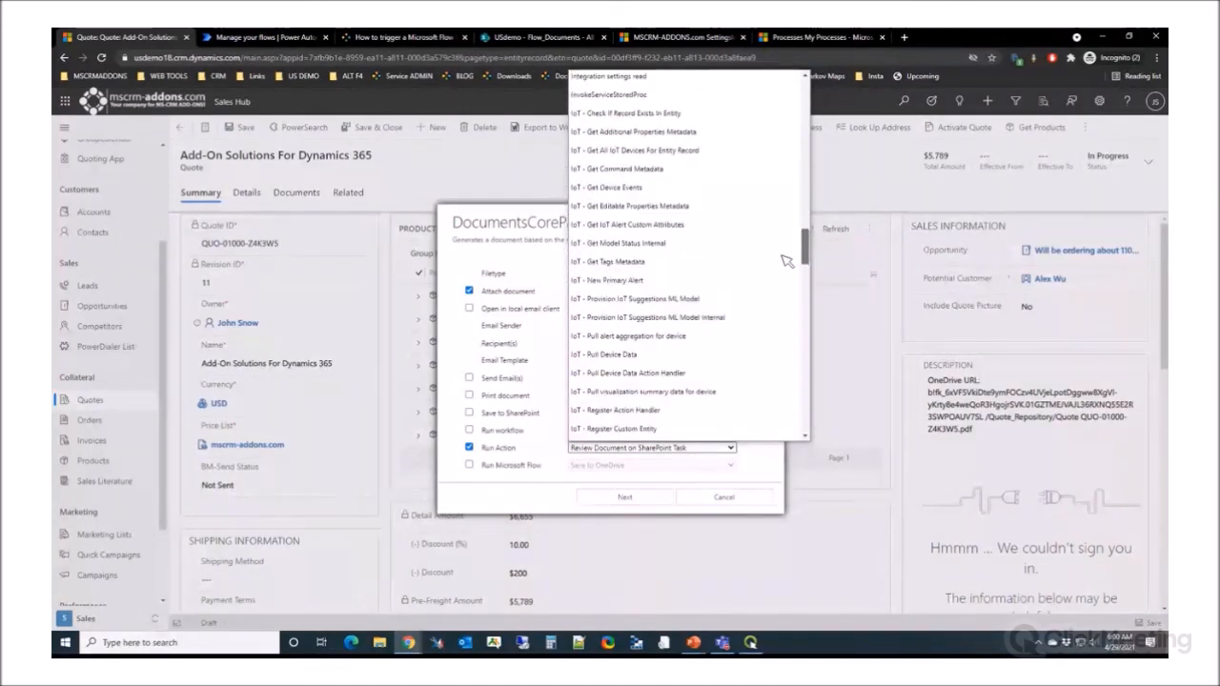
scroll(792, 254, "up", 3)
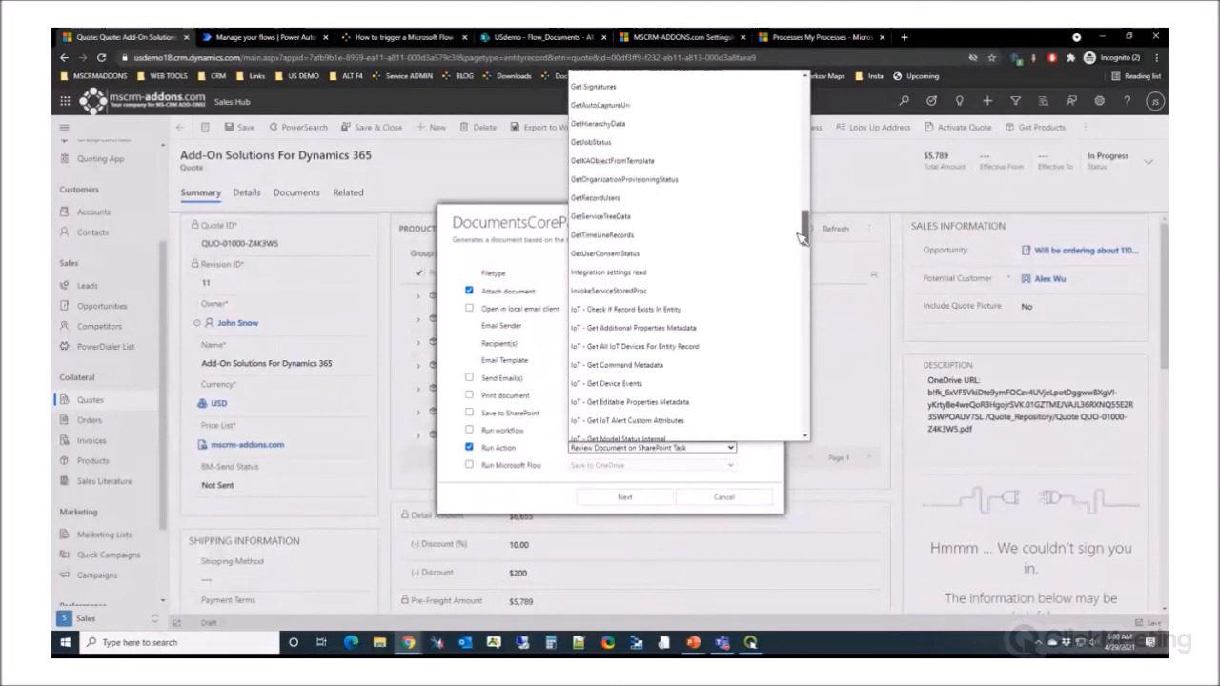
left_click_drag(805, 248, 791, 353)
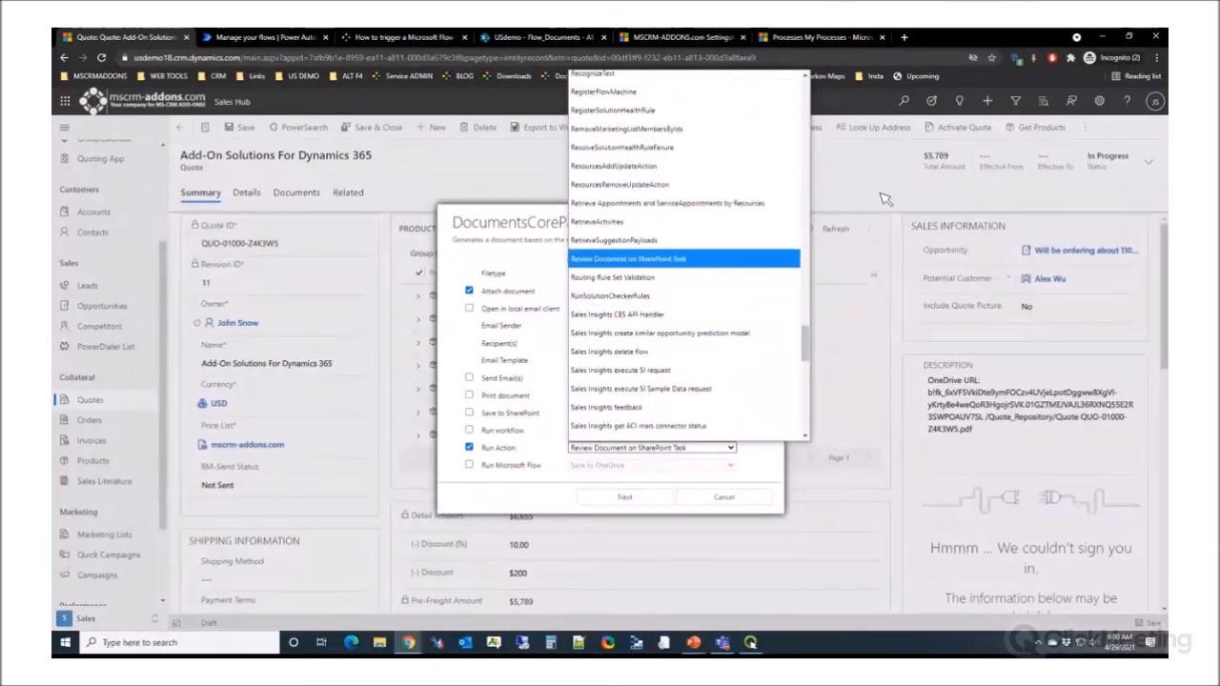
left_click(705, 259)
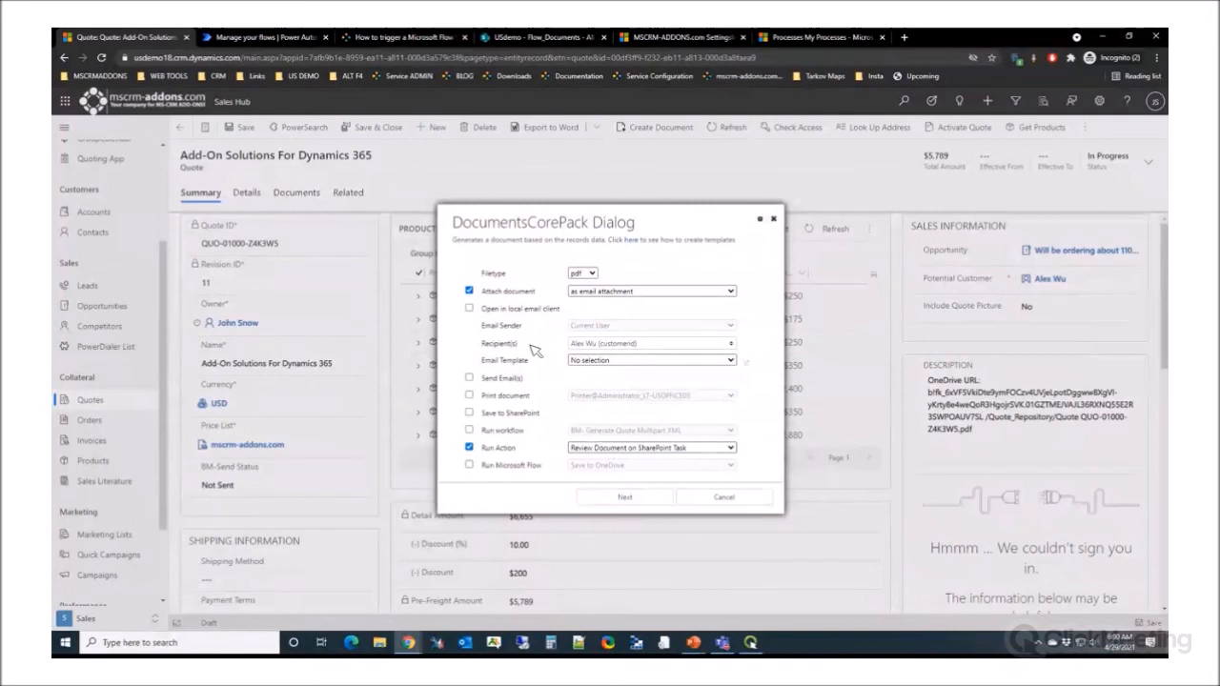
left_click(629, 498)
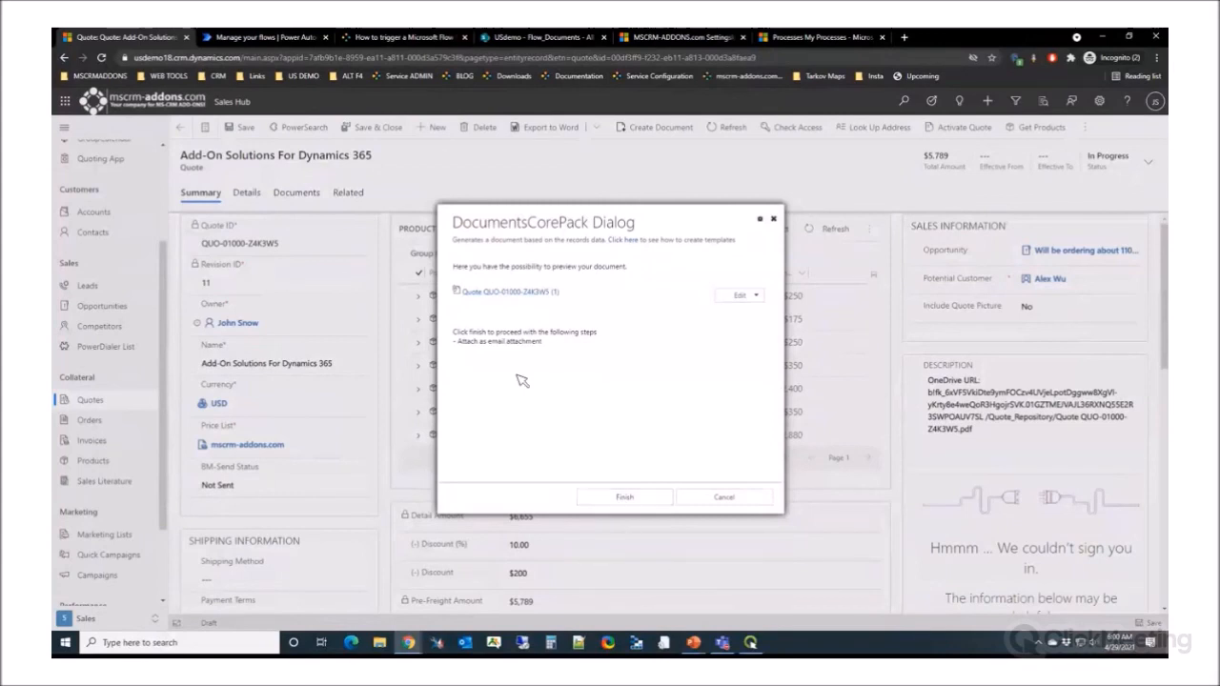
left_click(642, 497)
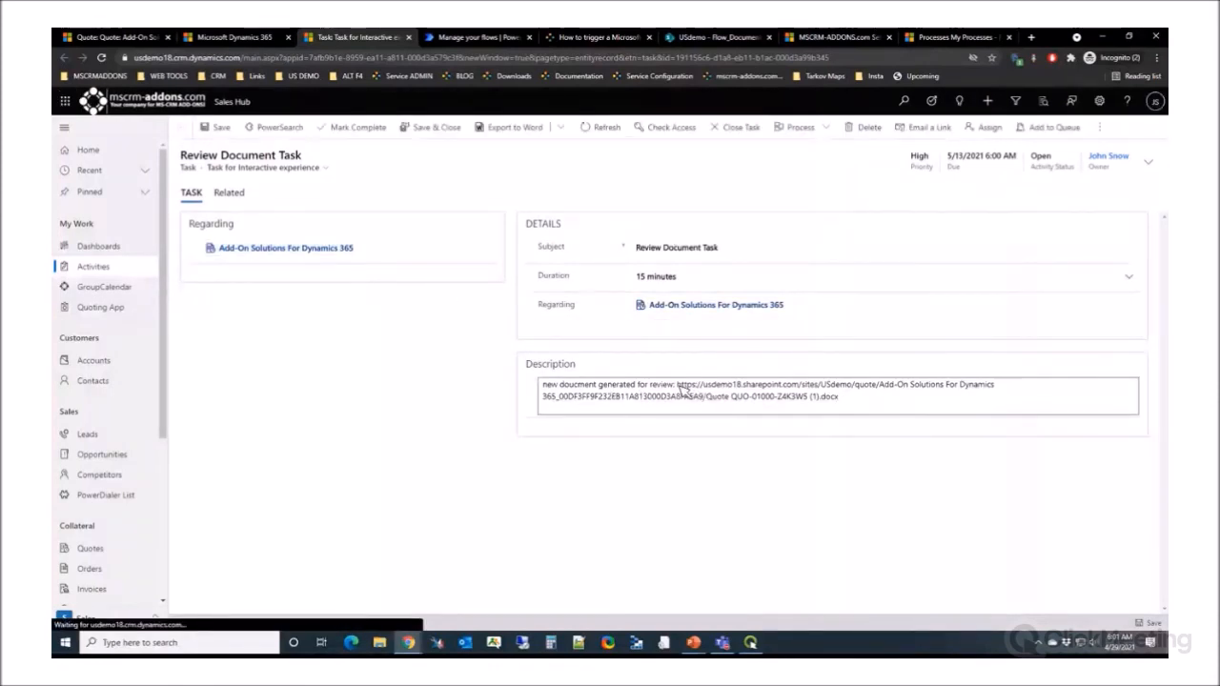
Check the SharePoint document link in the Review Document Task, mark the task complete, and review the draft email with the attached quote
left_click_drag(677, 387, 851, 398)
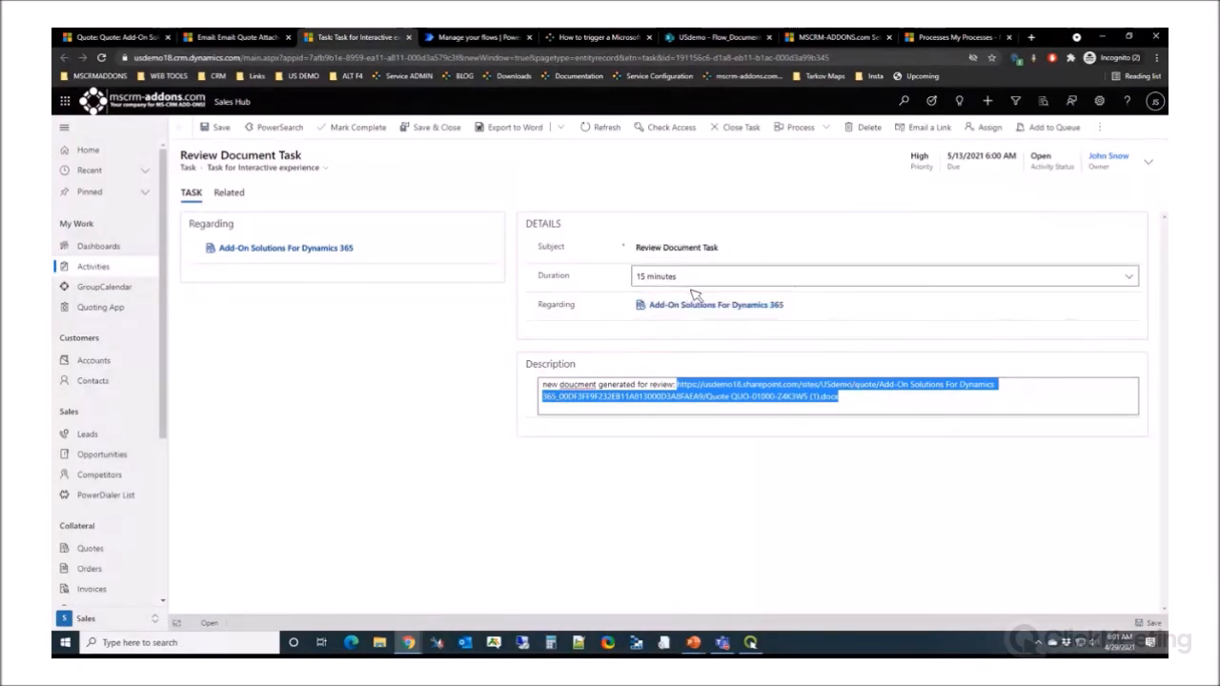
left_click(358, 130)
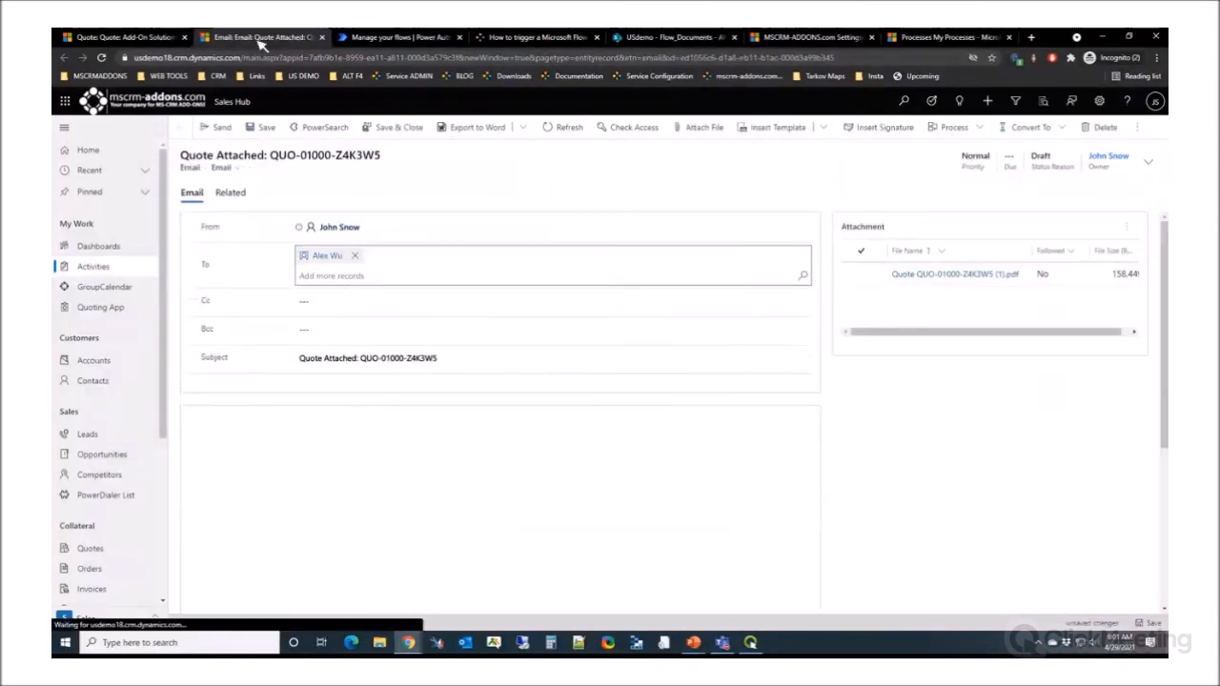
left_click(334, 494)
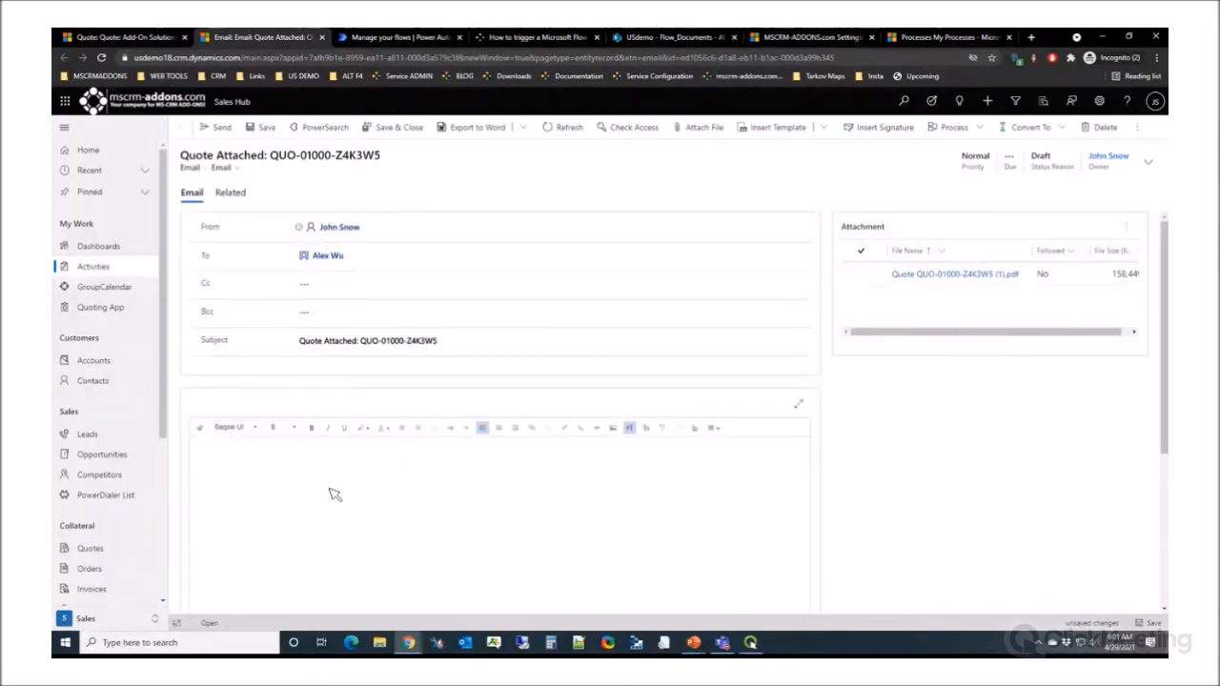
left_click(302, 279)
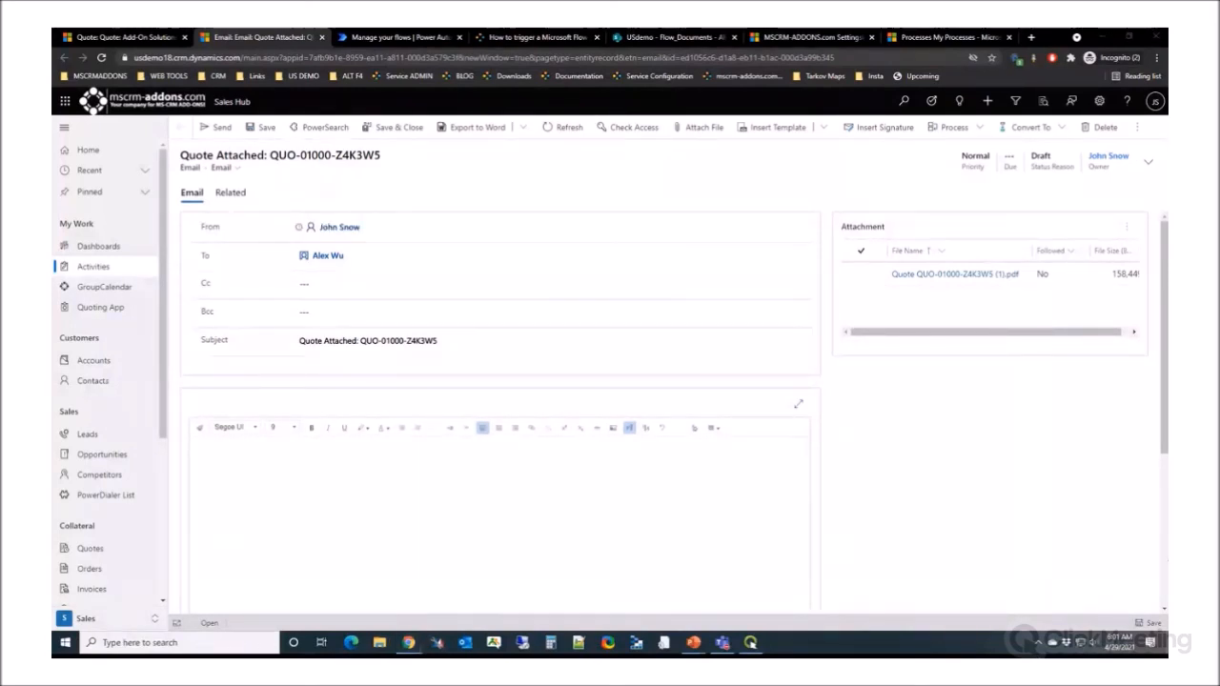
key("alt+Tab")
left_click(875, 327)
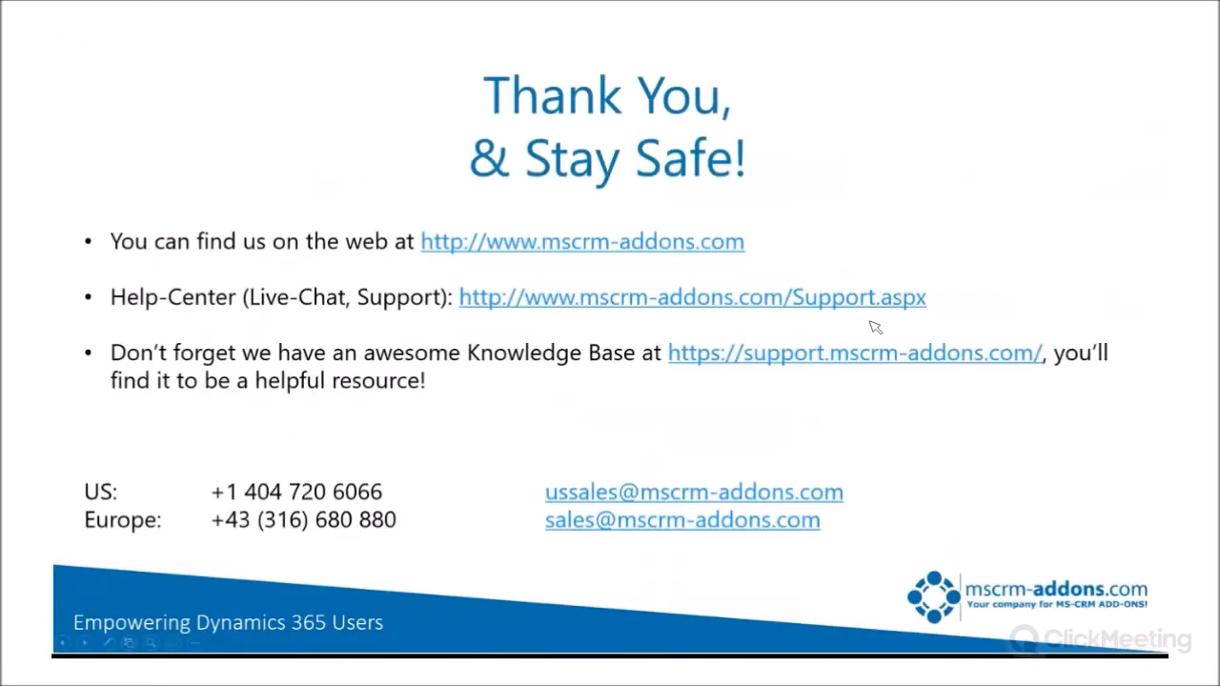